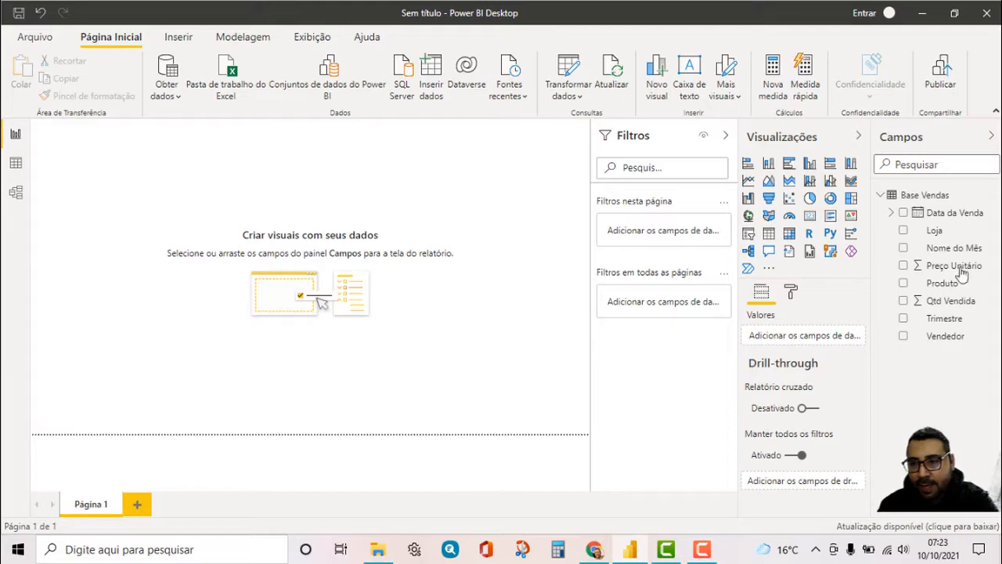
left_click(881, 195)
left_click(882, 195)
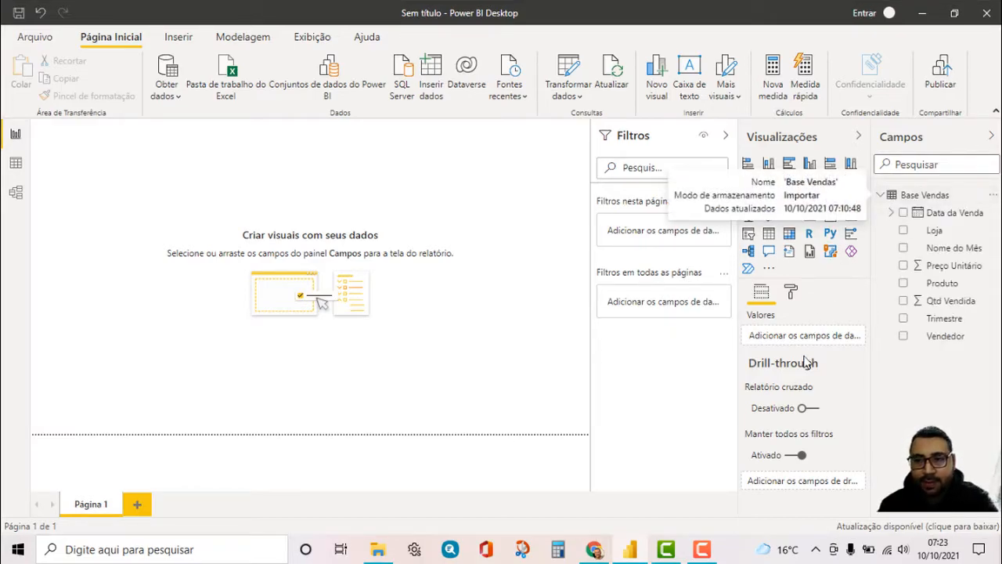
mouse_move(806, 362)
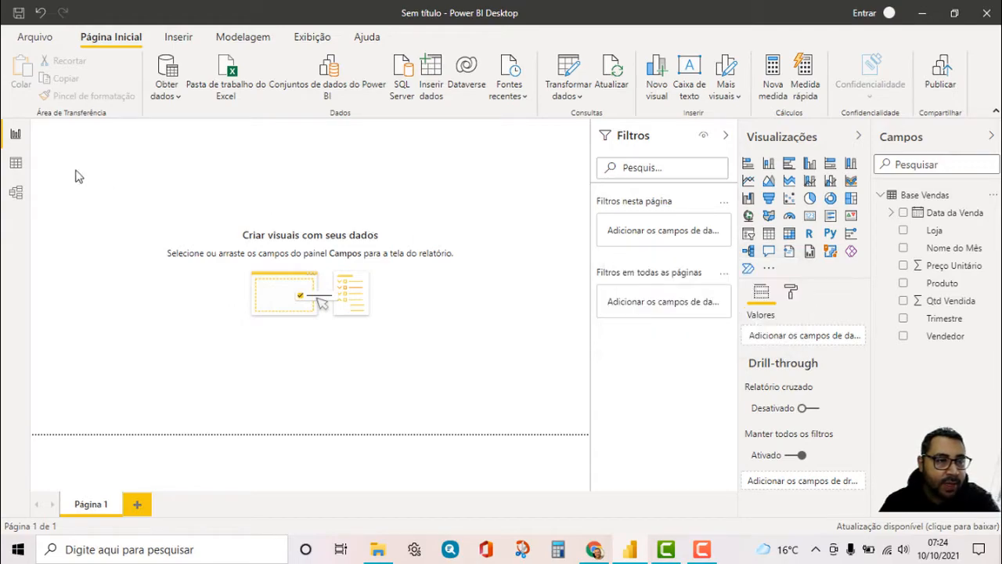
Add a calculated column named Faturamento to the Base Vendas table in the data view
left_click(16, 163)
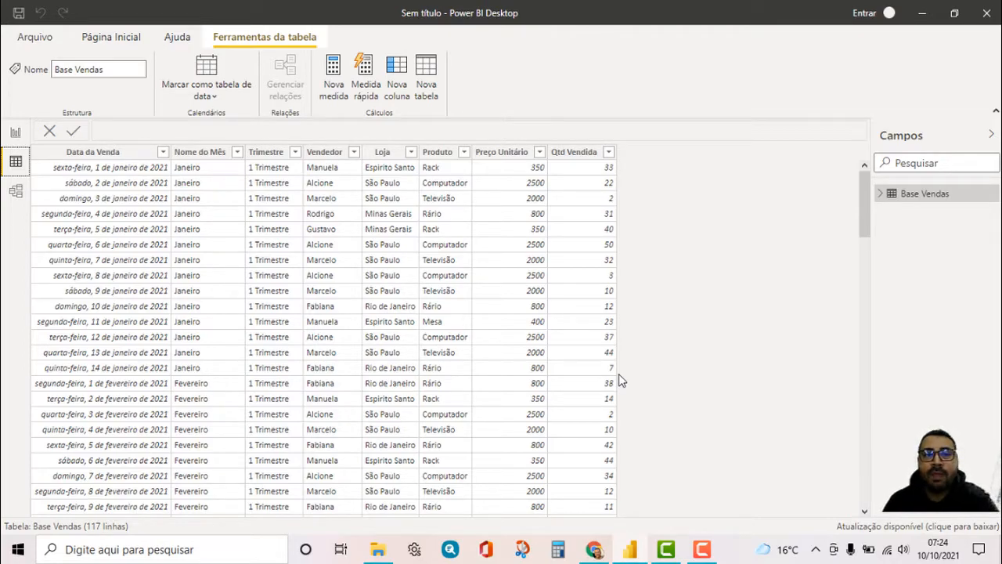
left_click(399, 70)
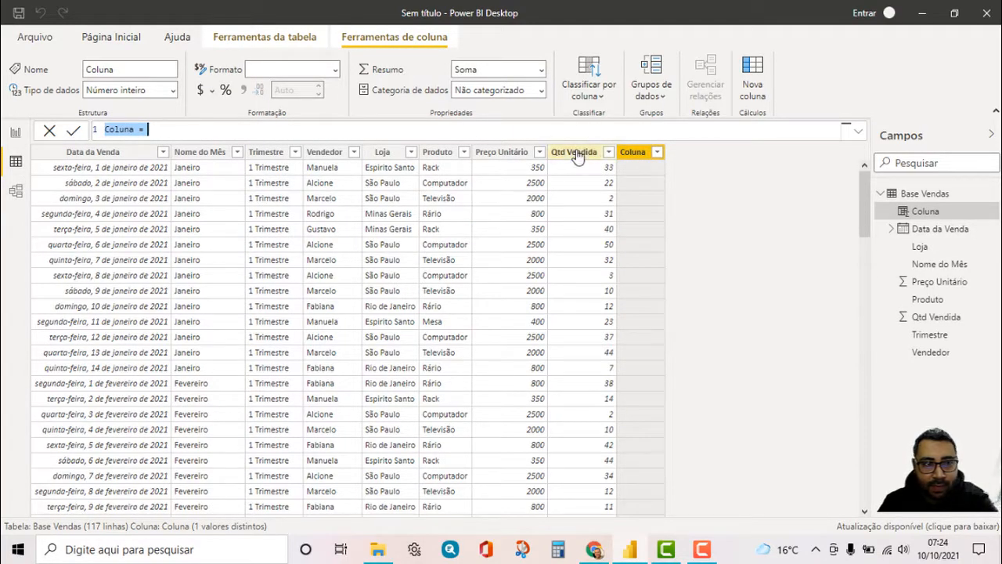
double_click(134, 128)
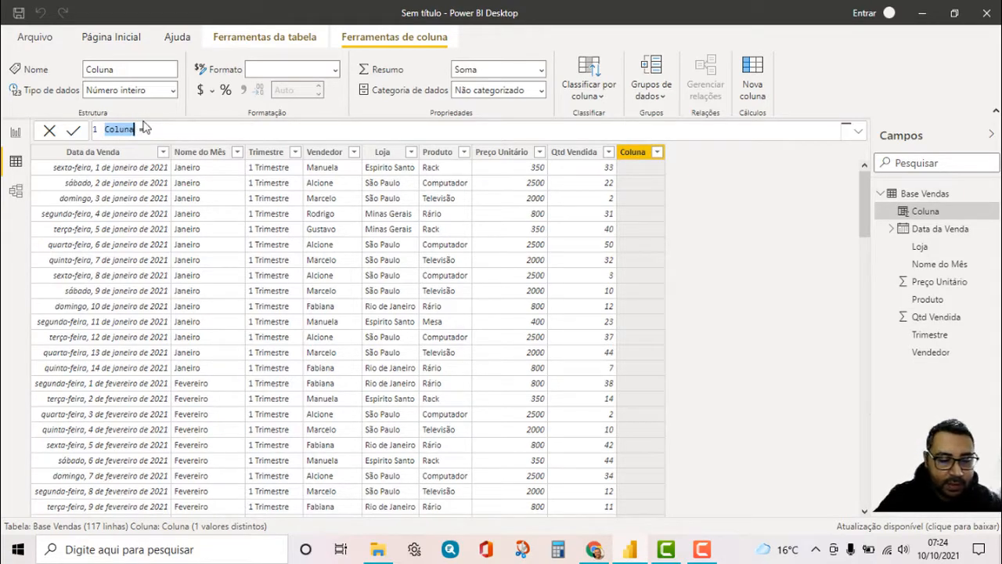
type("Faturament")
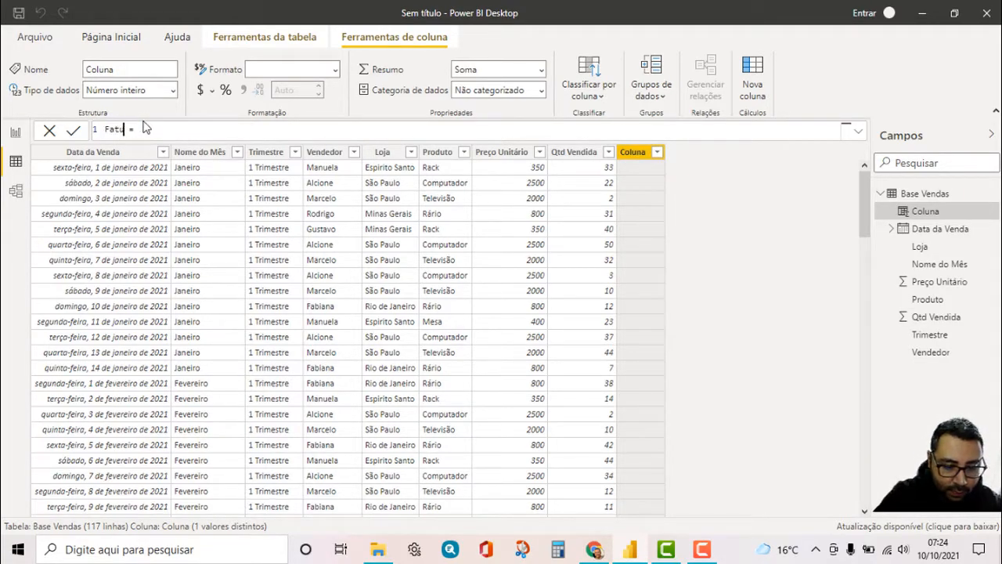
type("o = ")
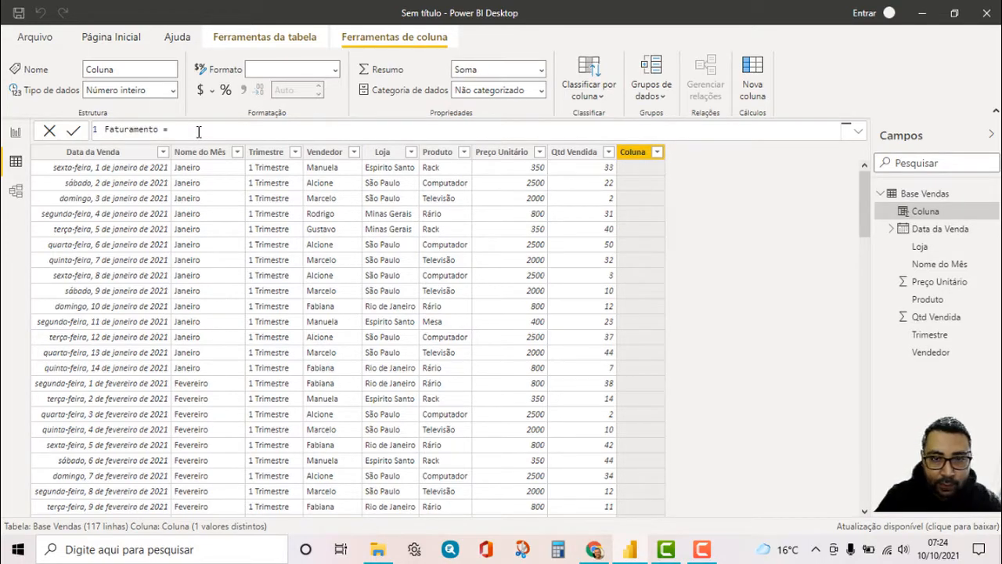
type("pre")
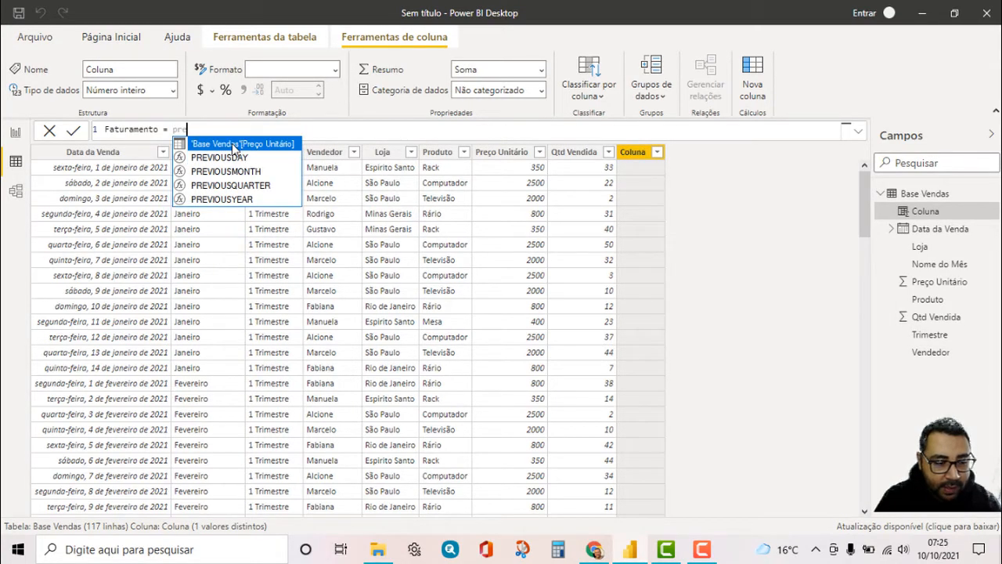
Insert 'Base Vendas'[Preço Unitário] as the first term of the Faturamento formula
left_click(231, 143)
left_click_drag(314, 129, 173, 130)
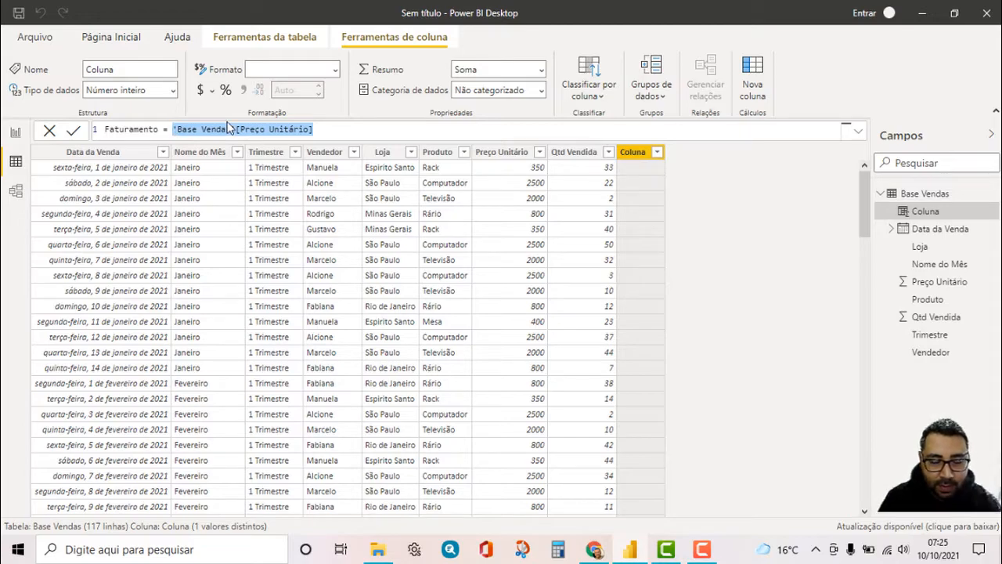
type("pre")
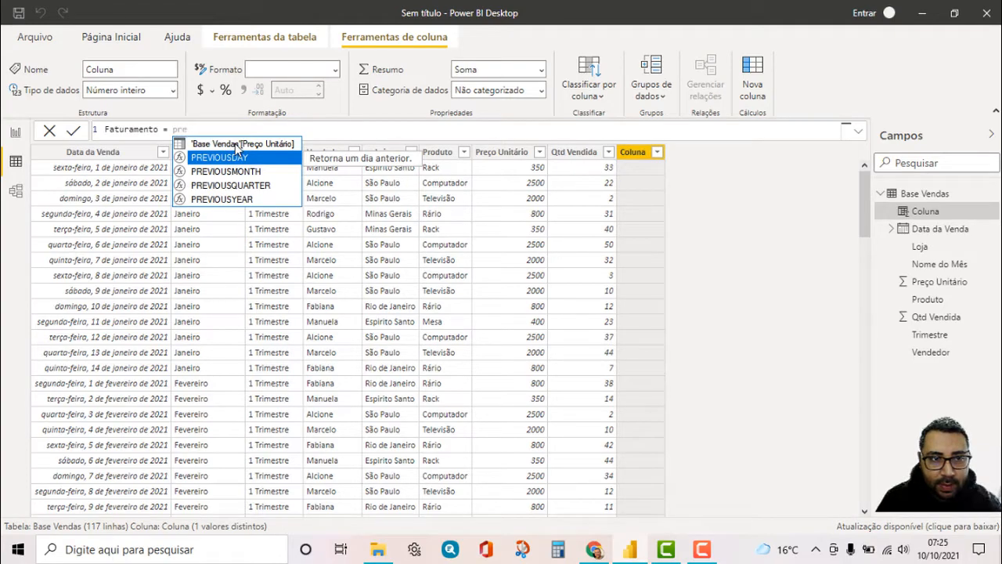
key("Up")
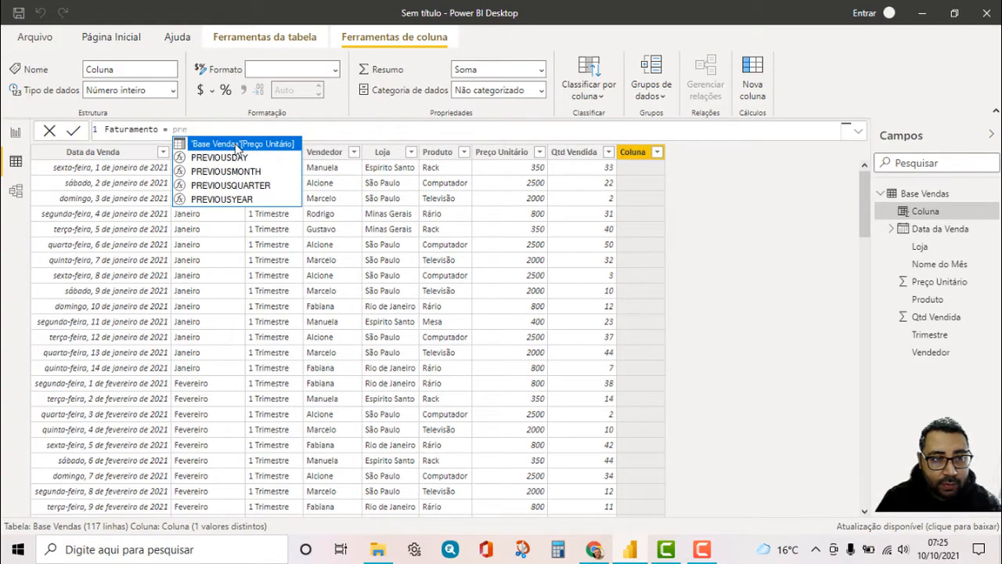
left_click(237, 146)
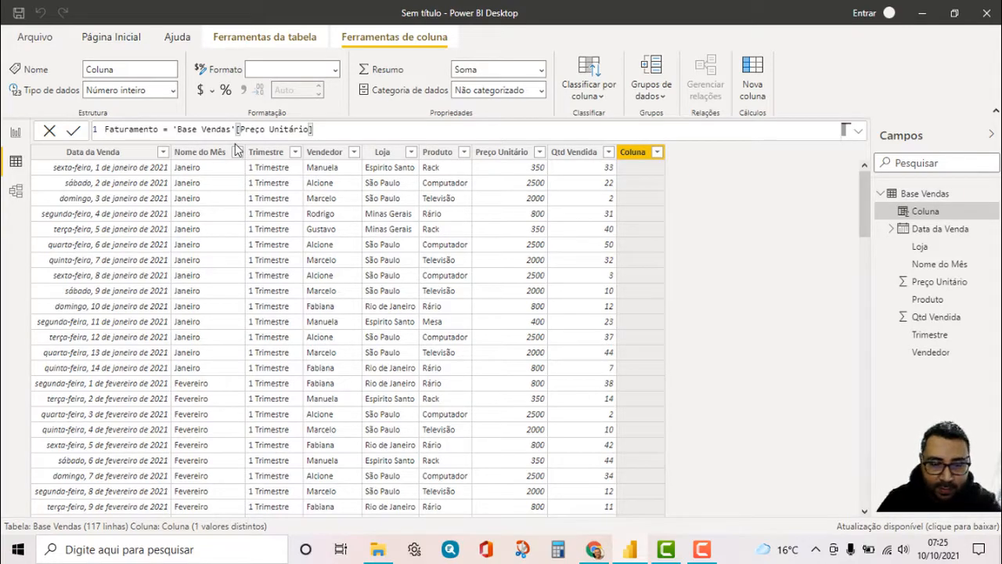
Multiply the unit price by 'Base Vendas'[Qtd Vendida] and commit the Faturamento formula
type("*")
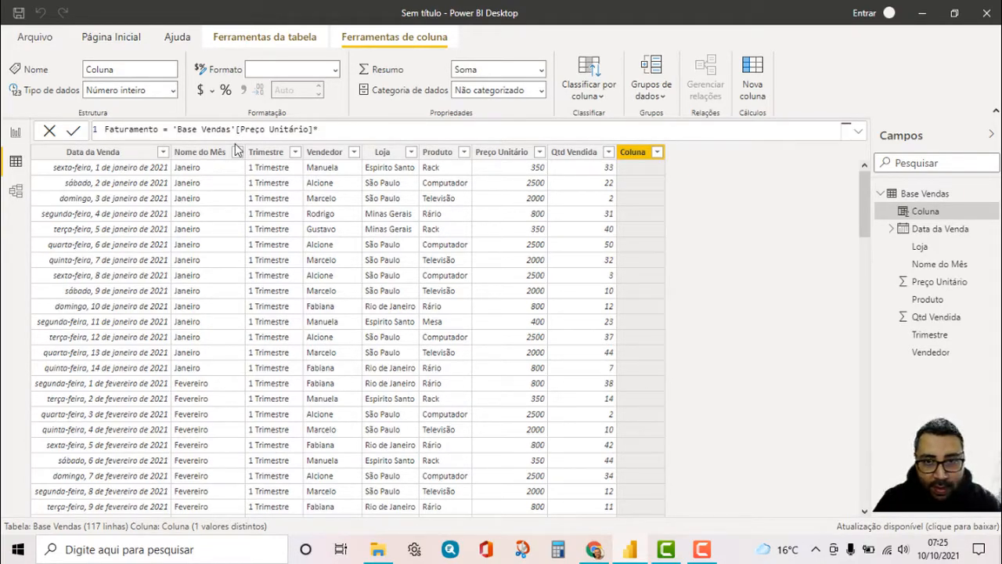
type("qt")
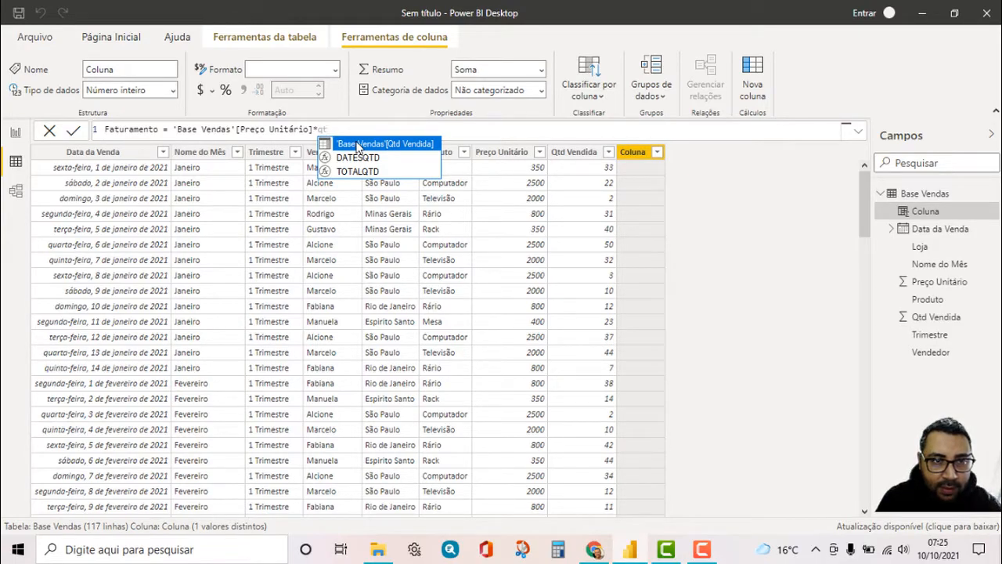
left_click(357, 145)
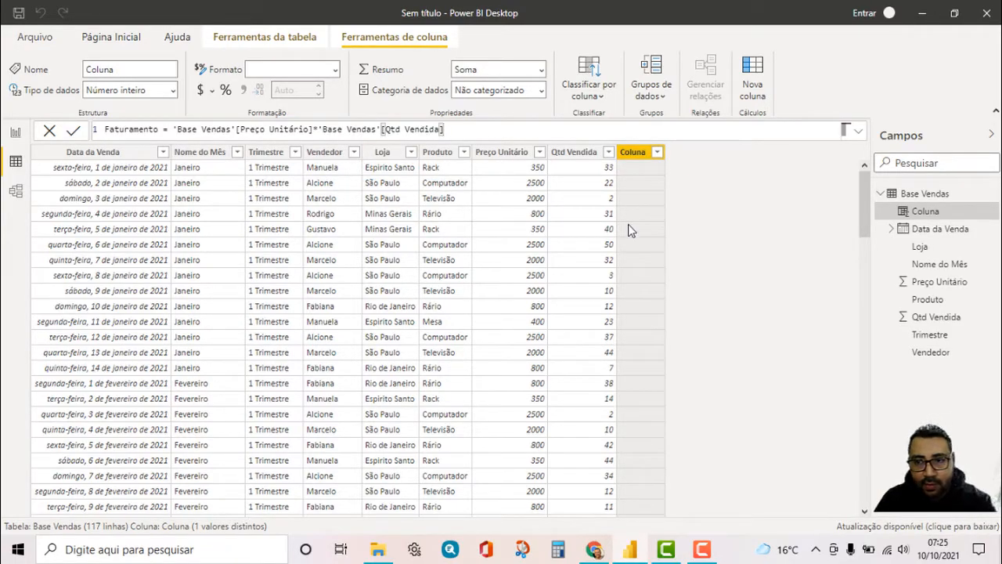
key("Return")
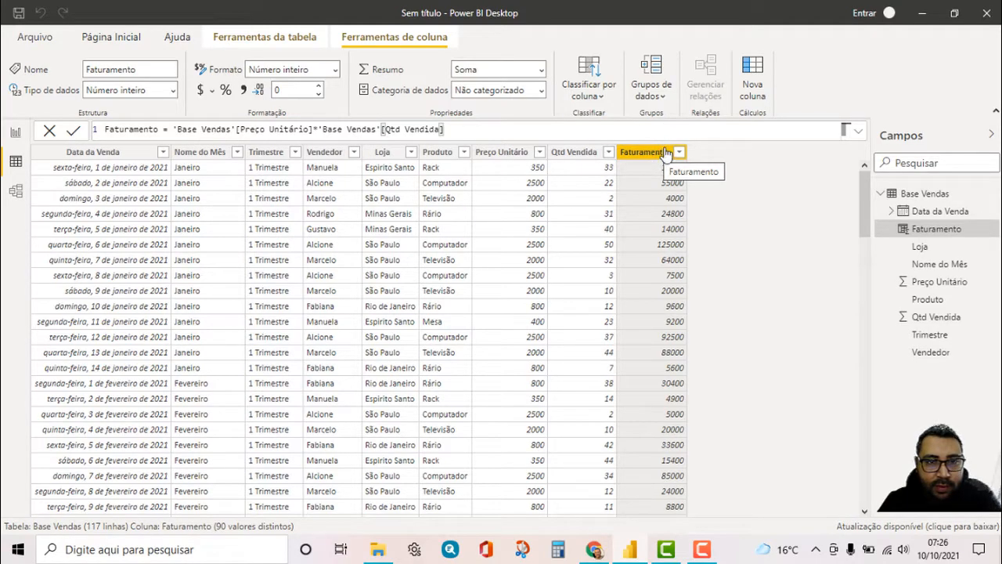
Format the Faturamento column as currency with the Moeda Geral symbol
left_click(212, 92)
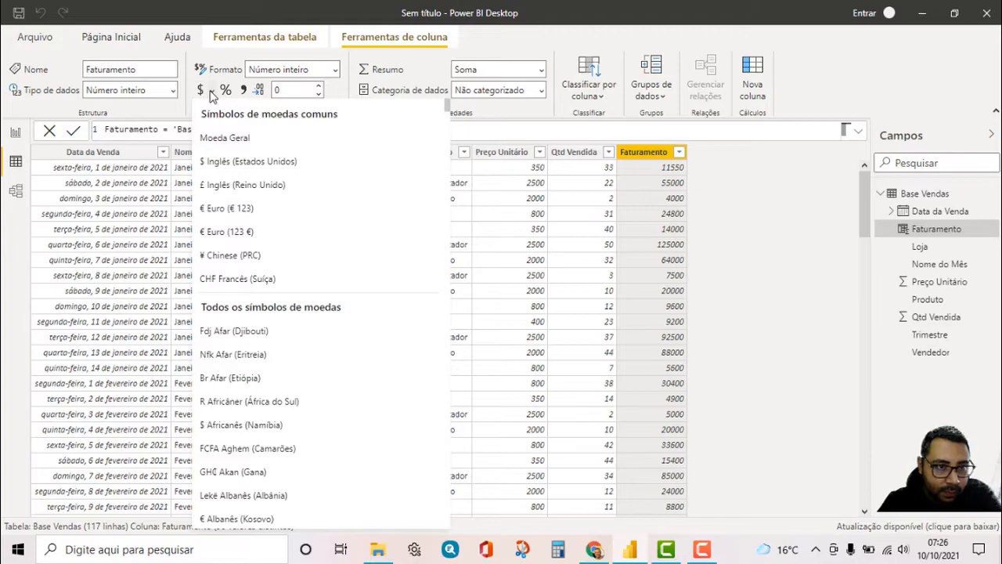
scroll(262, 219, "down", 3)
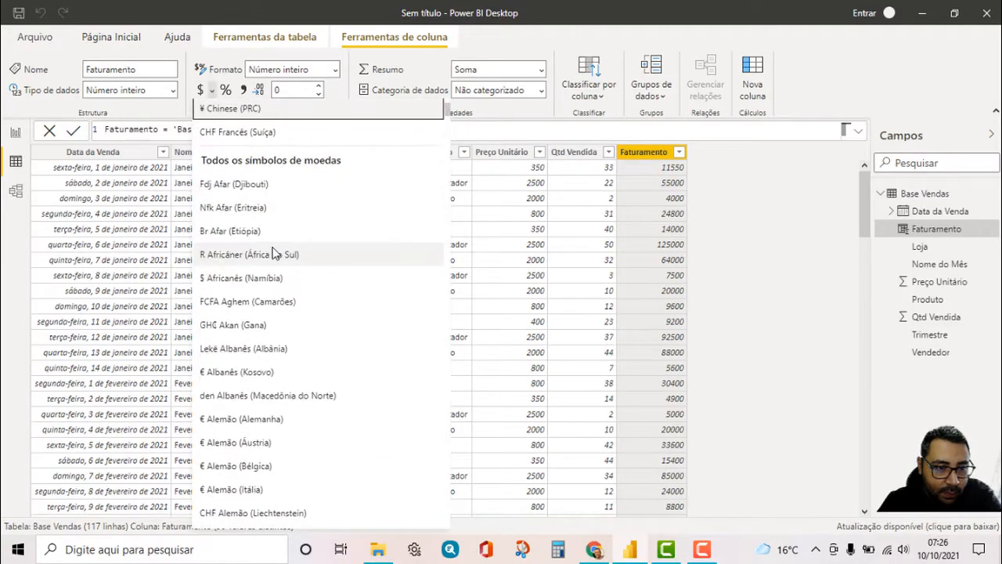
scroll(278, 248, "down", 6)
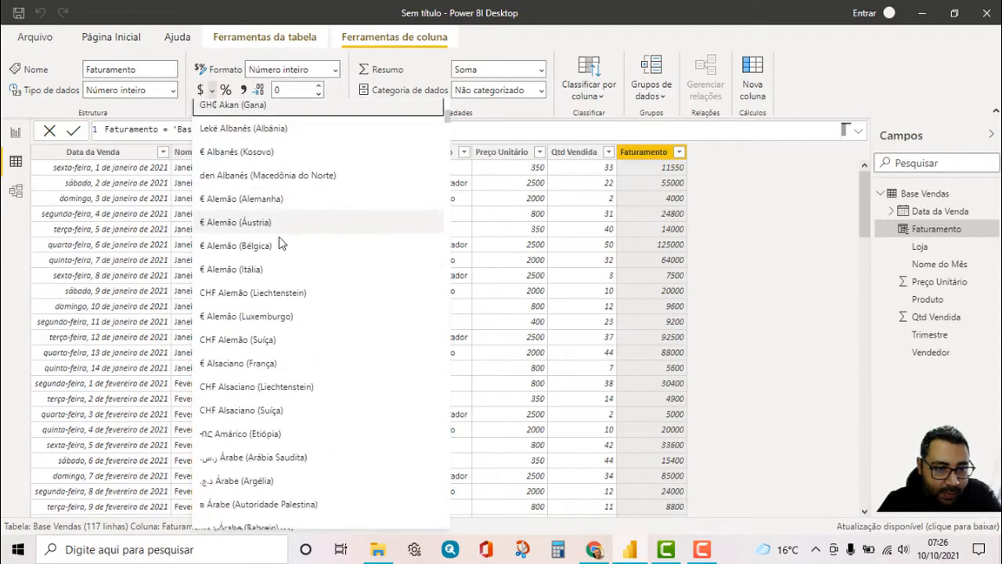
scroll(284, 235, "up", 9)
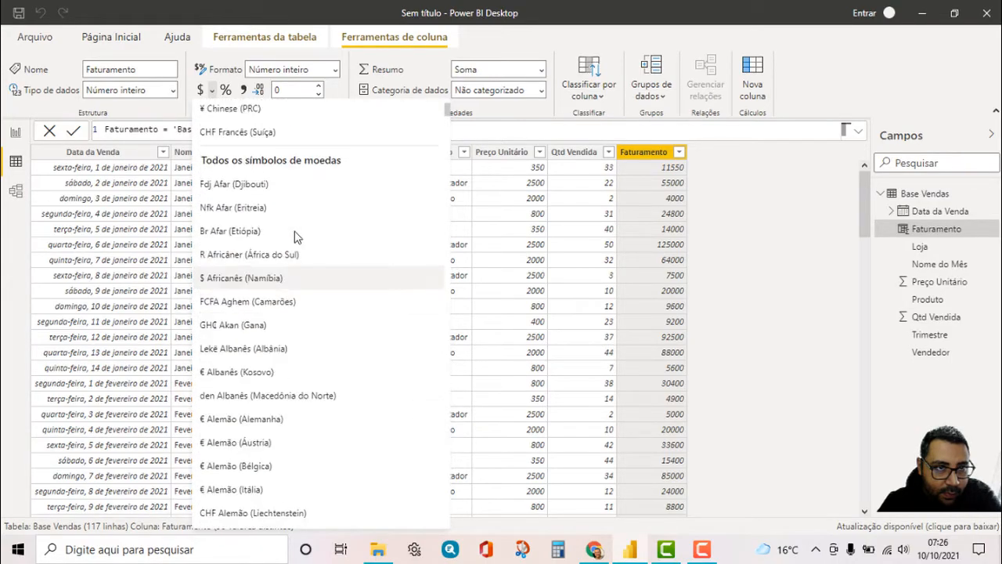
left_click(247, 138)
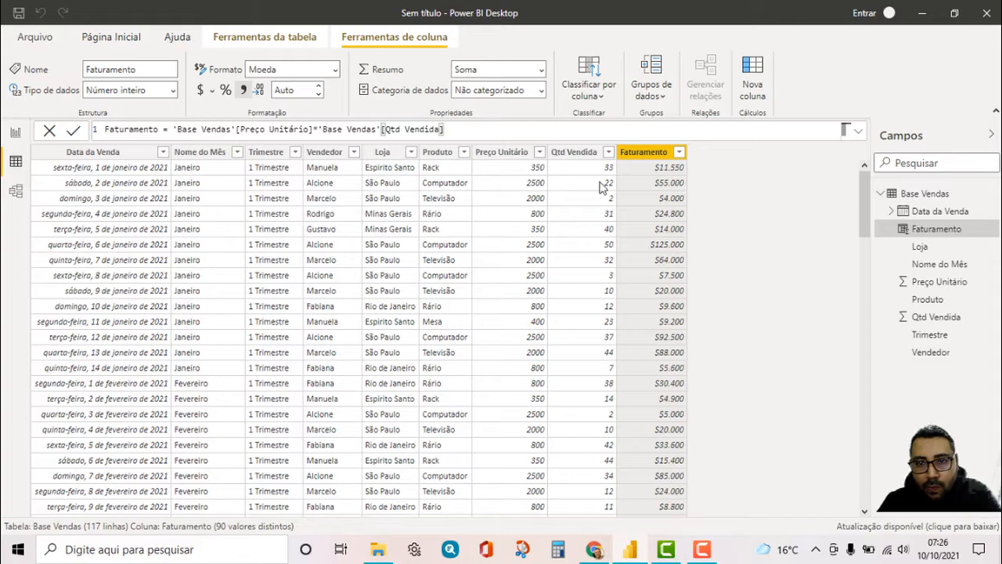
Look through the available currency symbols for a Brazilian real (R$) option for the Faturamento column
left_click(212, 90)
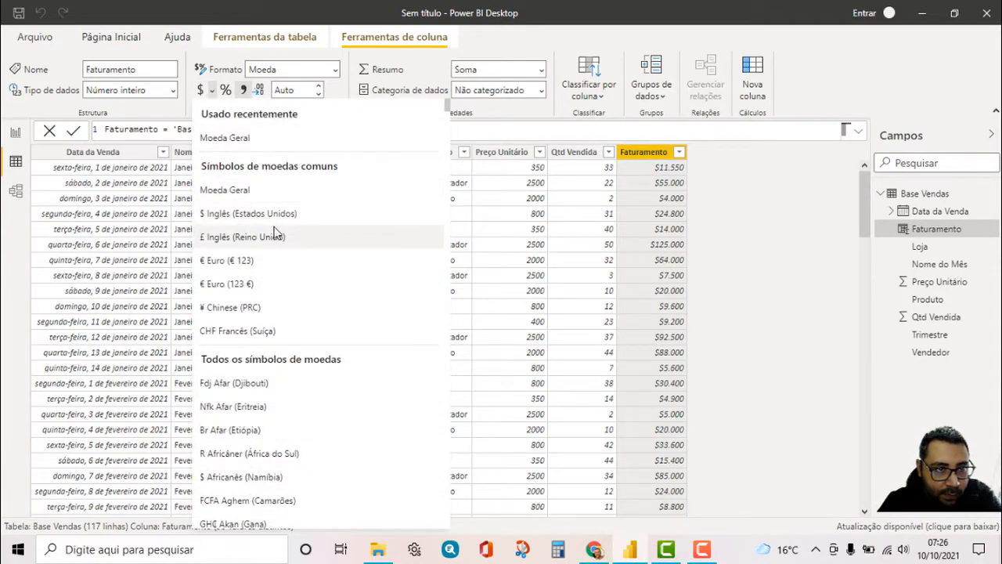
scroll(276, 231, "down", 6)
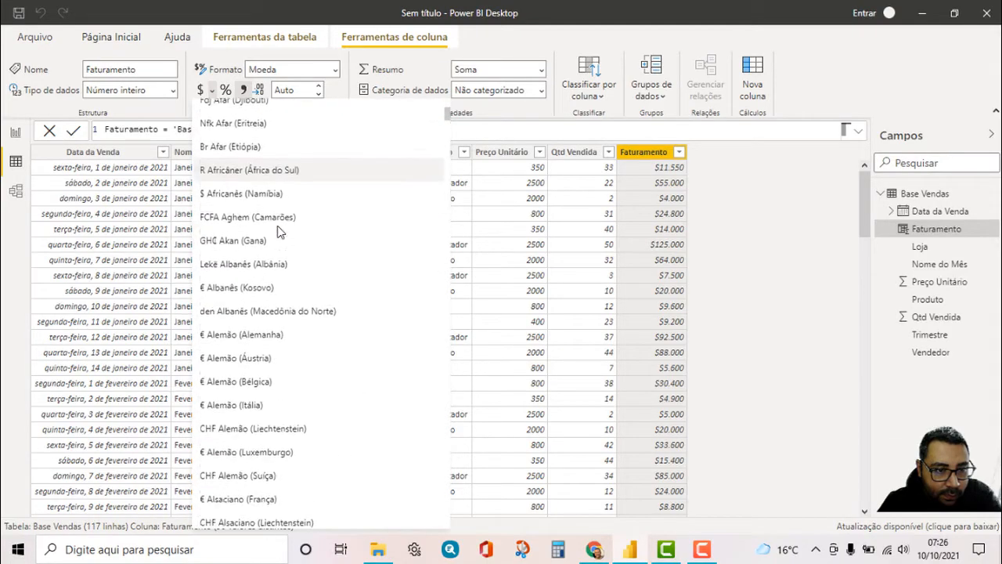
scroll(280, 224, "down", 10)
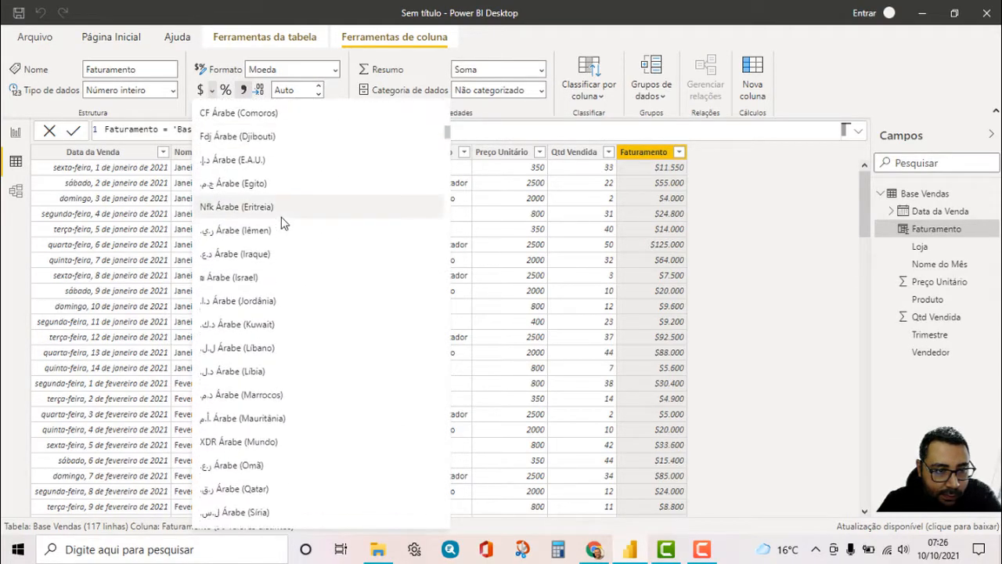
scroll(290, 222, "down", 8)
scroll(296, 221, "up", 2)
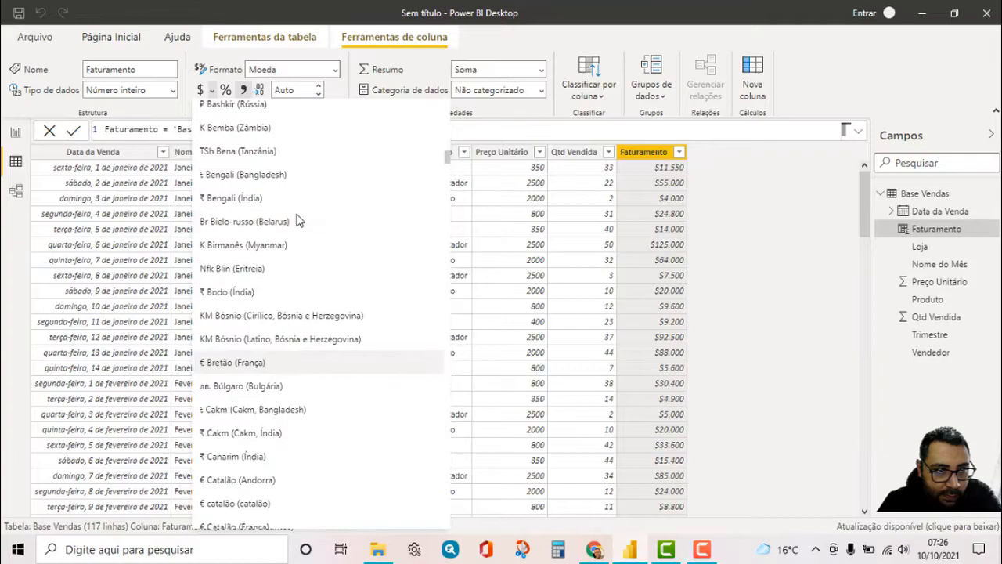
scroll(296, 219, "up", 9)
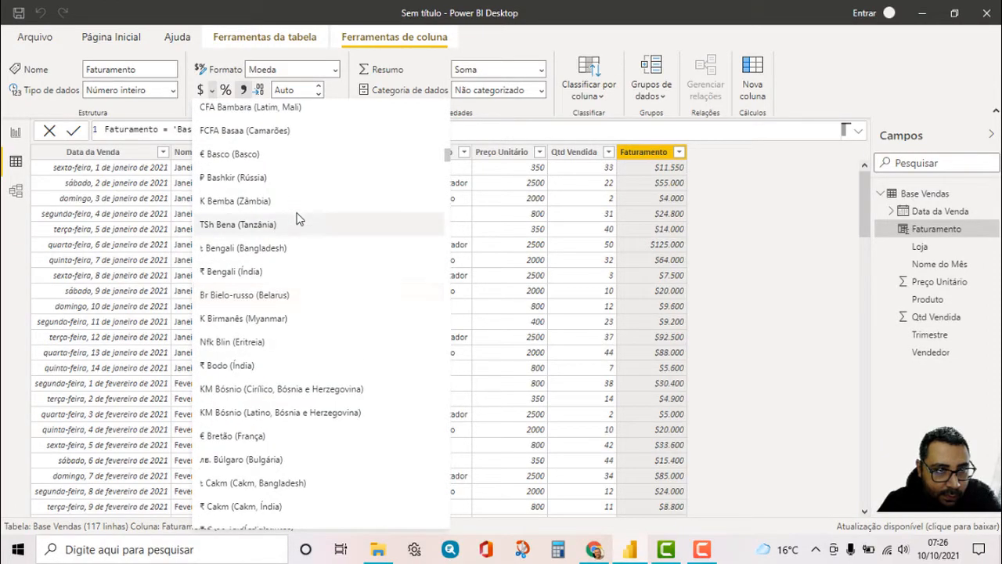
scroll(300, 217, "up", 1)
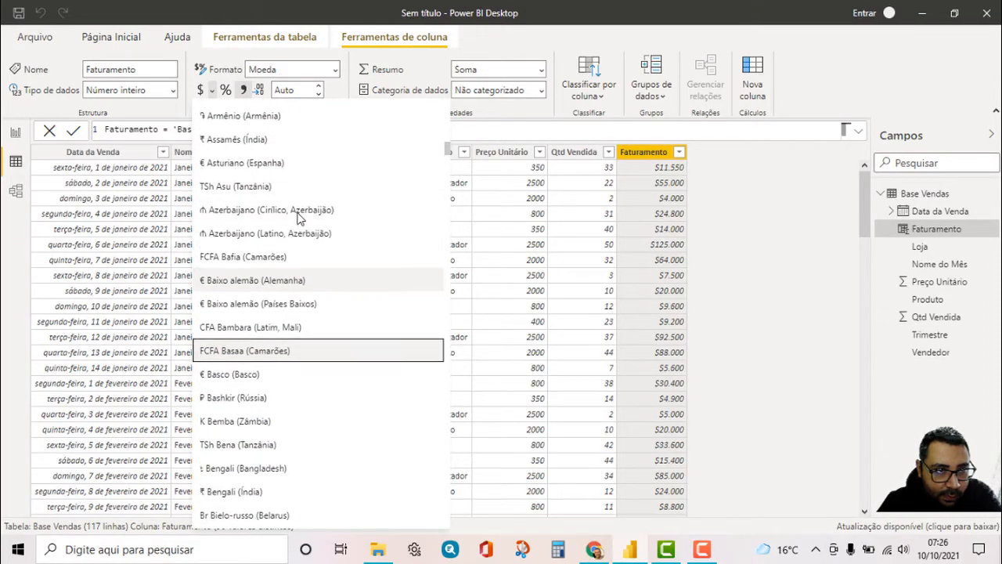
scroll(304, 220, "down", 12)
scroll(305, 217, "down", 20)
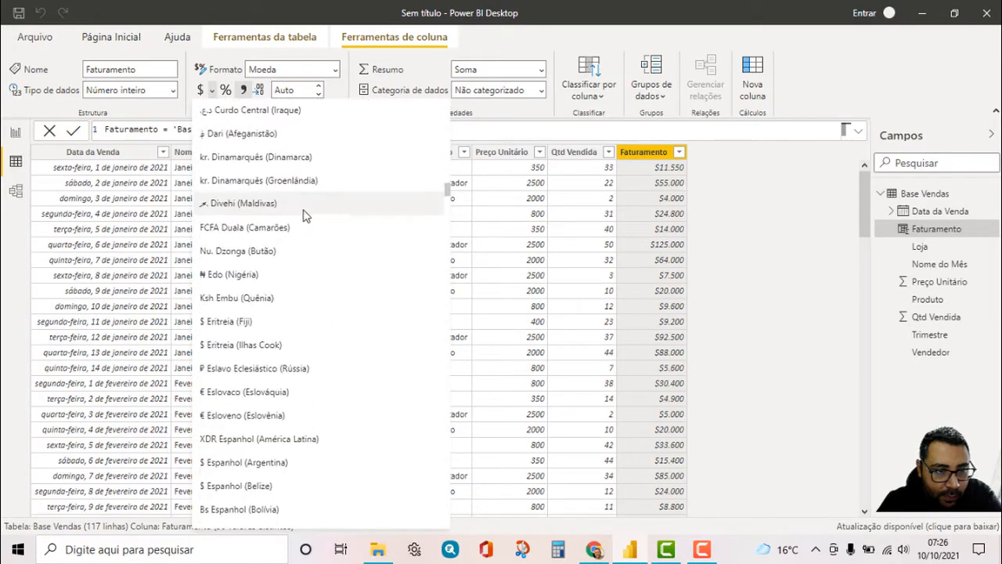
scroll(308, 215, "down", 20)
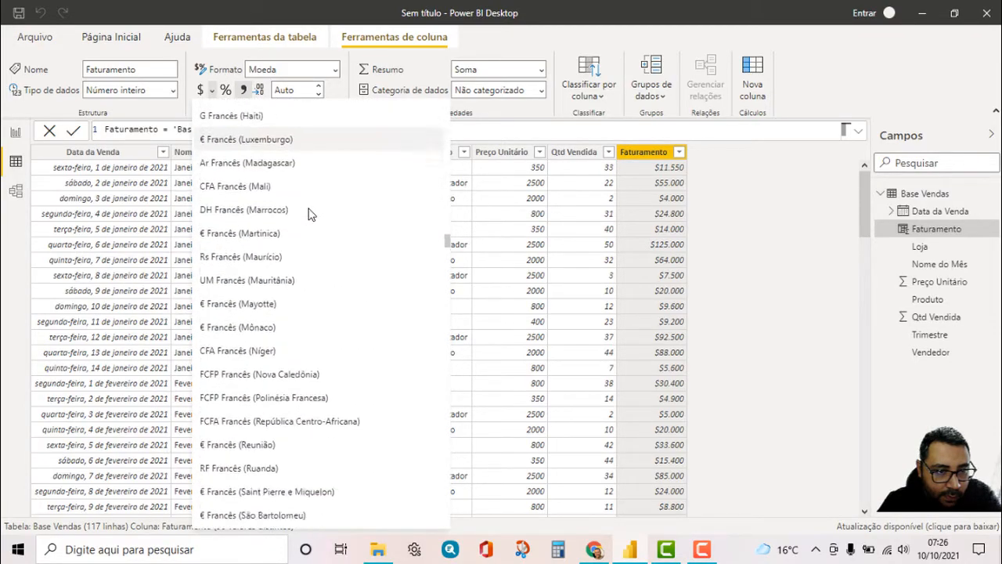
scroll(309, 211, "down", 20)
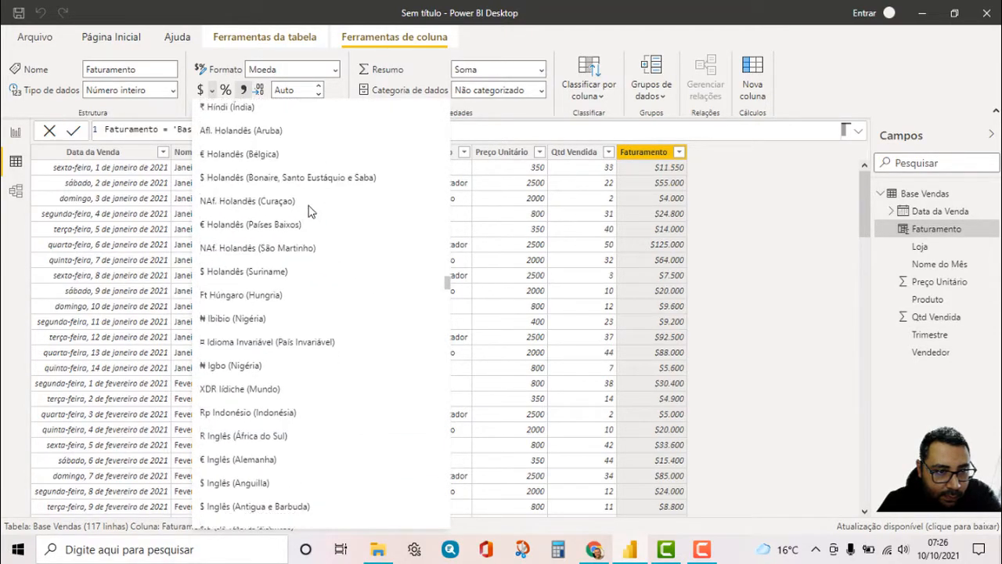
scroll(319, 211, "down", 20)
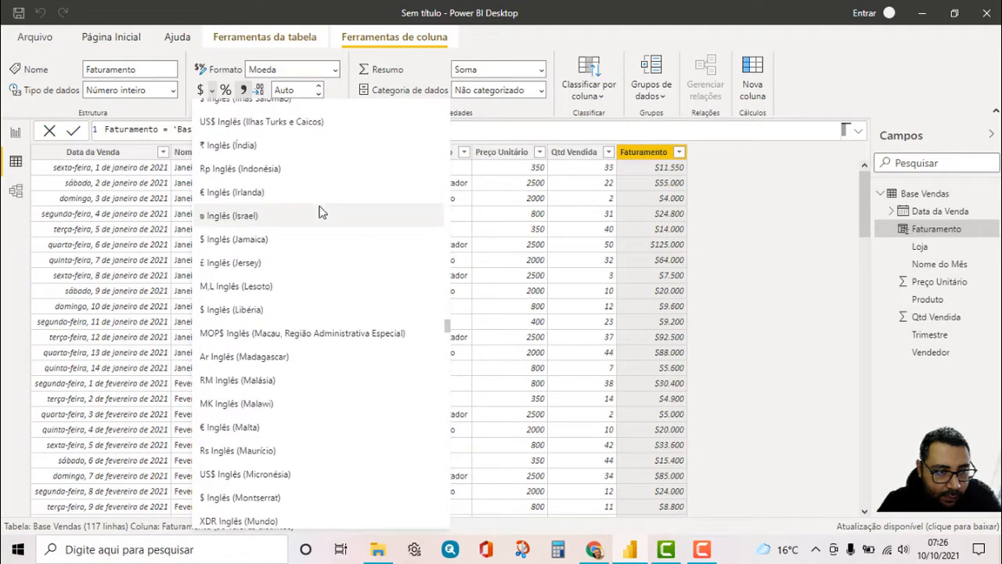
scroll(324, 207, "down", 20)
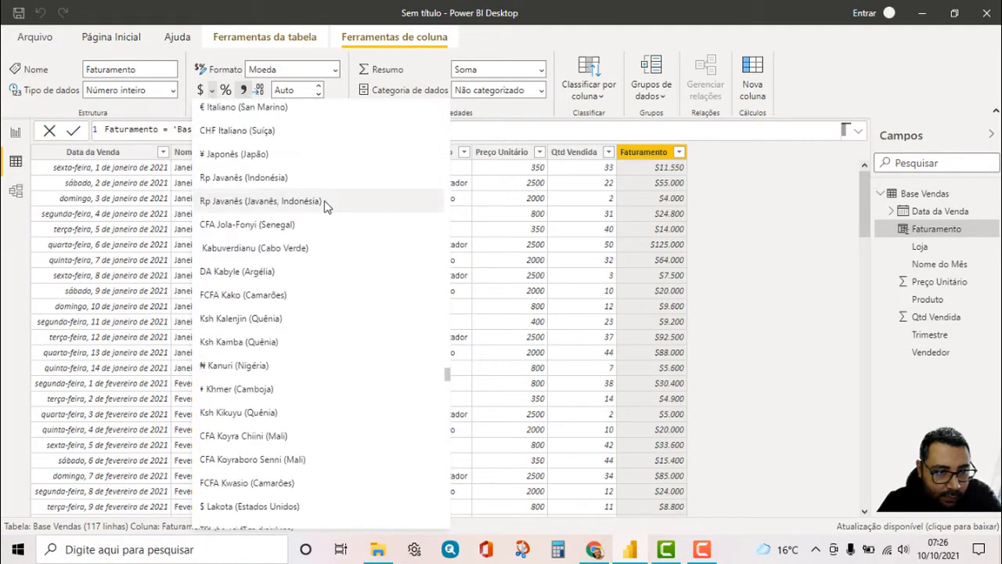
scroll(332, 210, "down", 20)
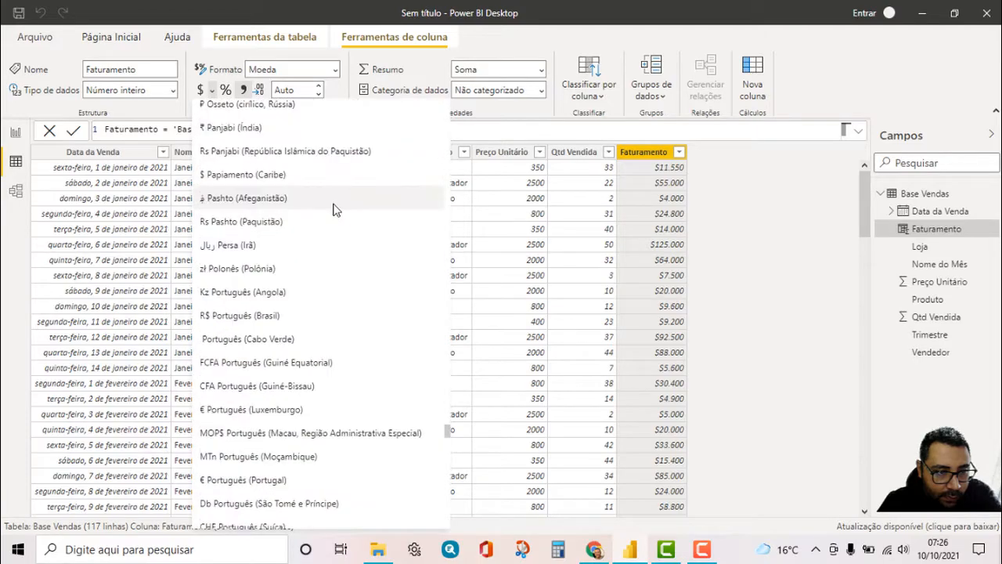
scroll(342, 206, "down", 10)
scroll(341, 206, "down", 20)
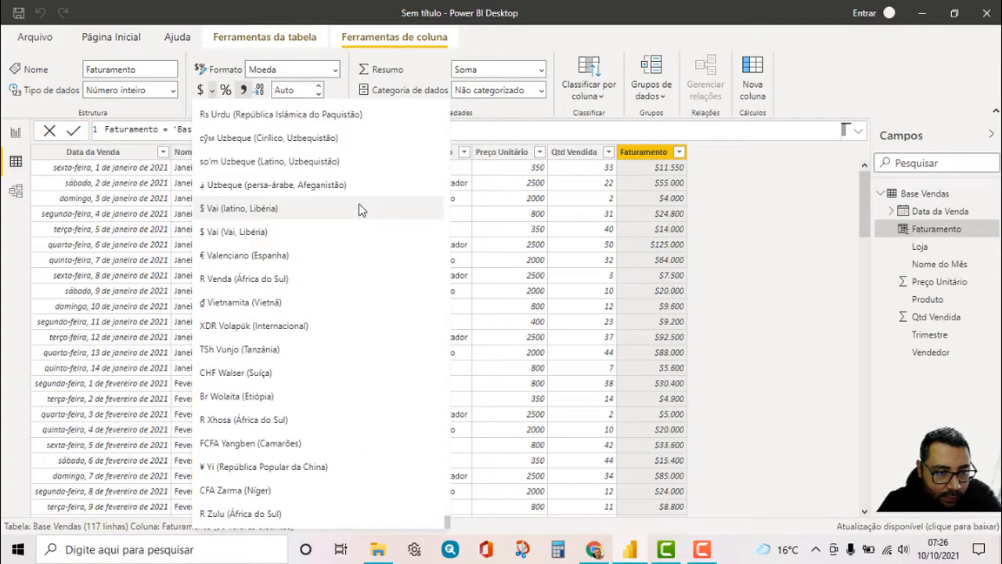
scroll(372, 223, "up", 15)
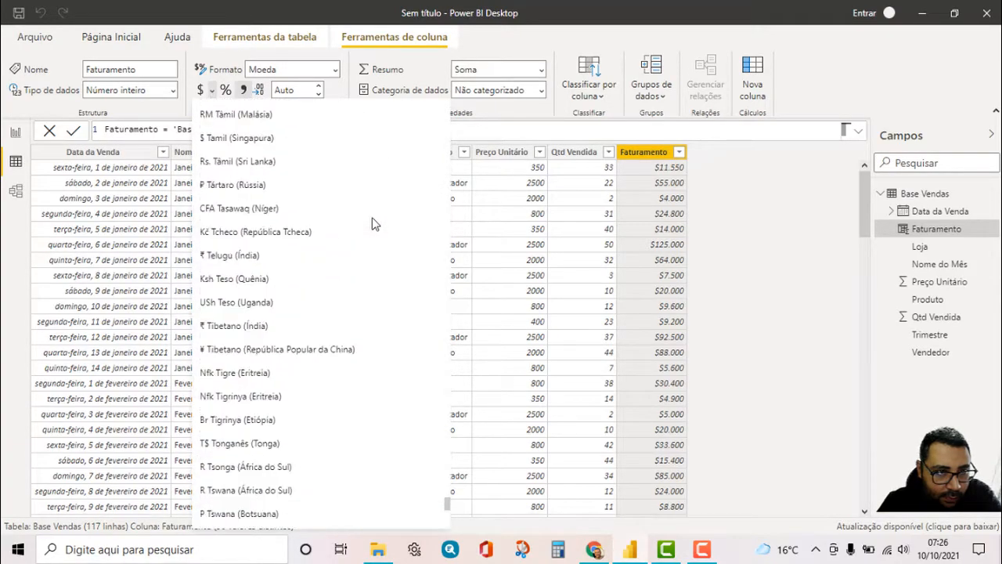
scroll(374, 223, "up", 3)
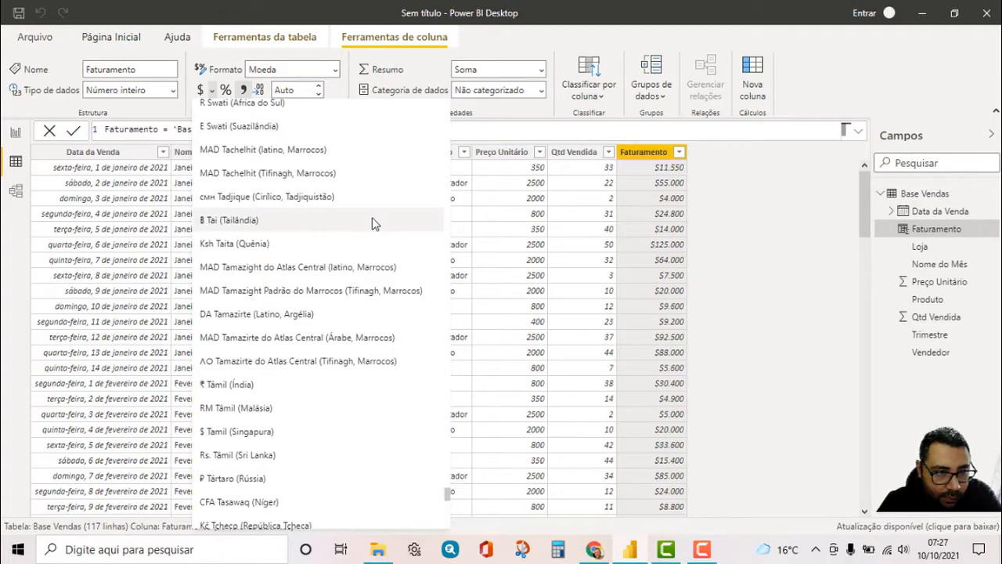
scroll(373, 223, "up", 6)
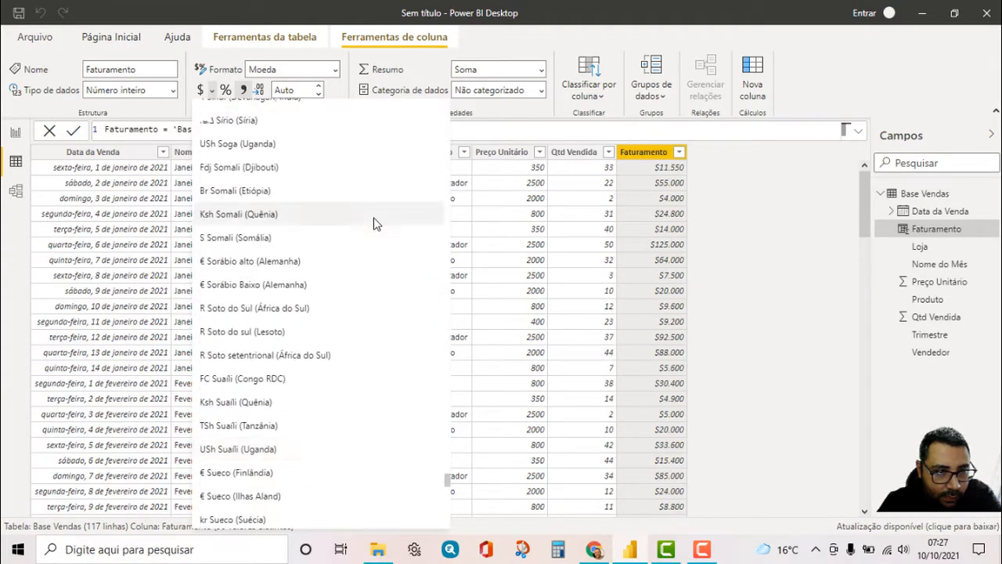
scroll(372, 224, "up", 4)
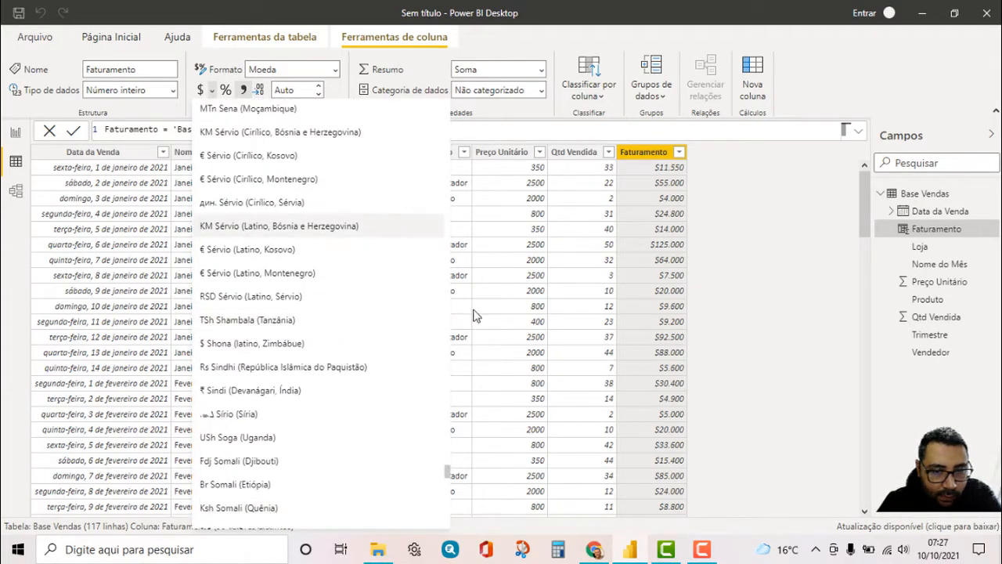
scroll(318, 235, "up", 10)
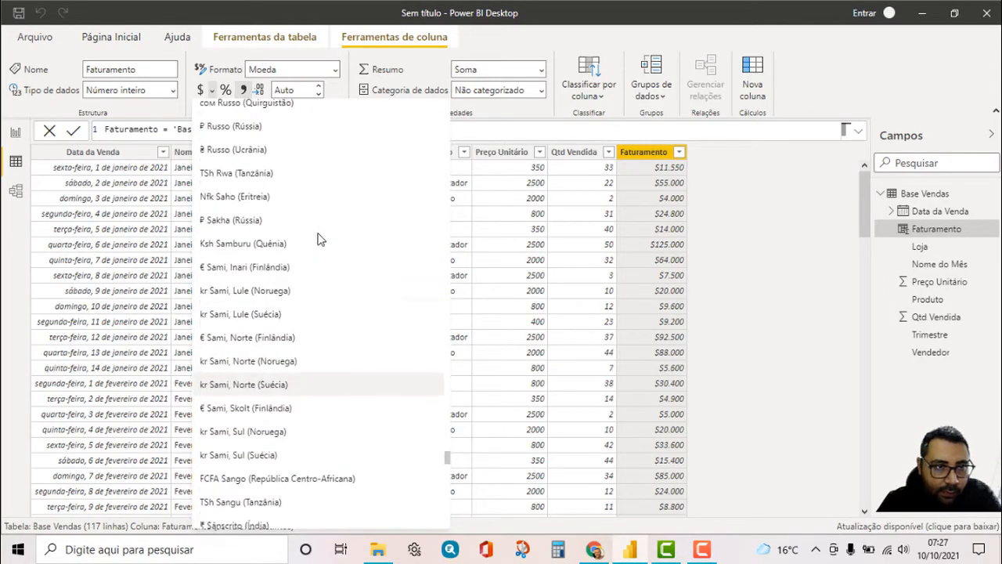
scroll(318, 239, "up", 15)
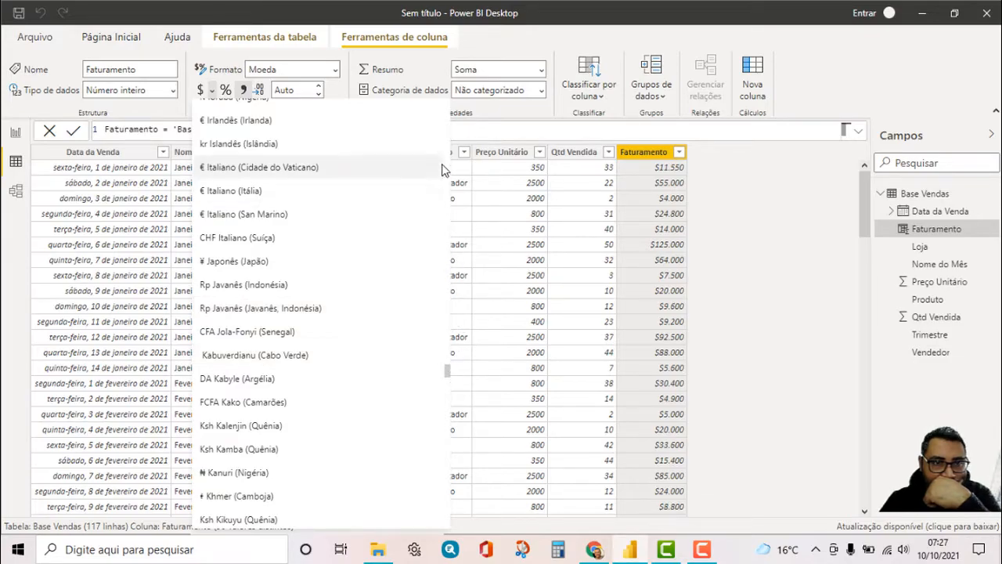
left_click_drag(447, 369, 442, 100)
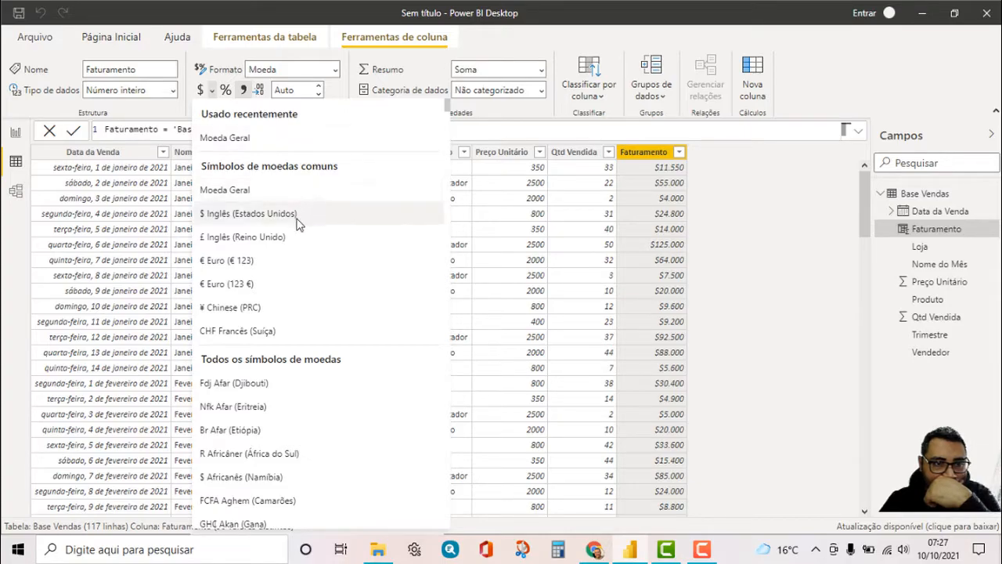
scroll(293, 239, "down", 3)
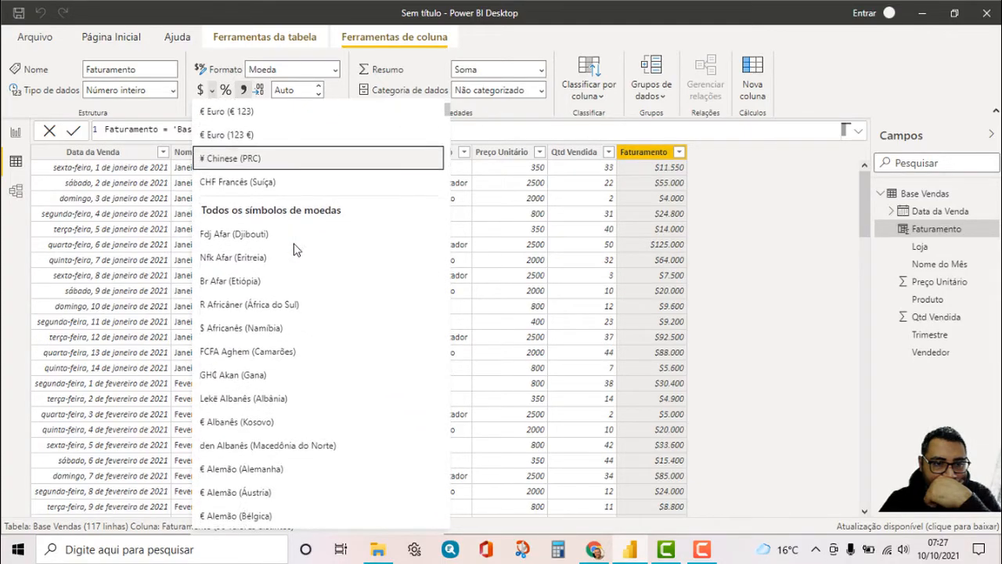
scroll(296, 247, "down", 3)
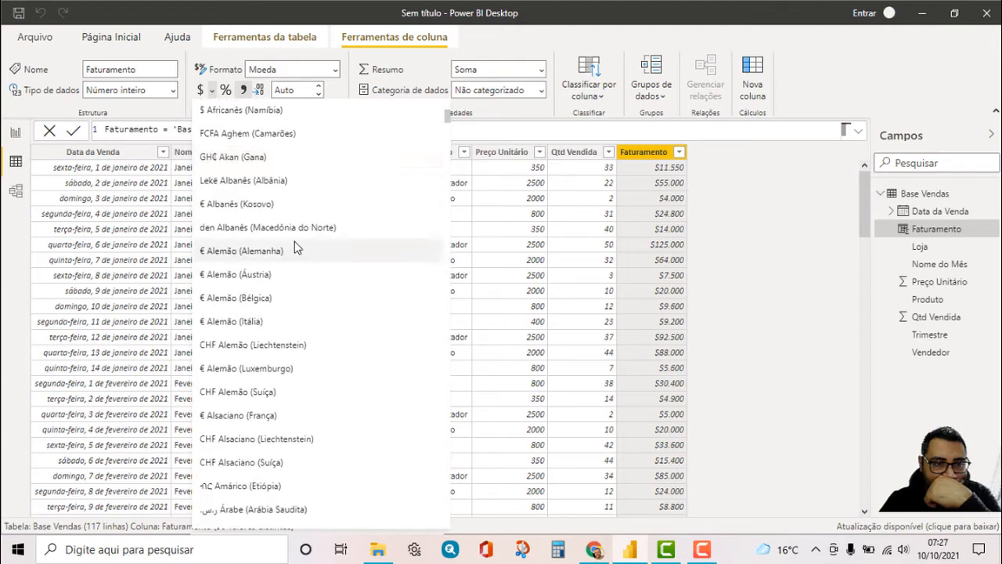
scroll(296, 248, "down", 4)
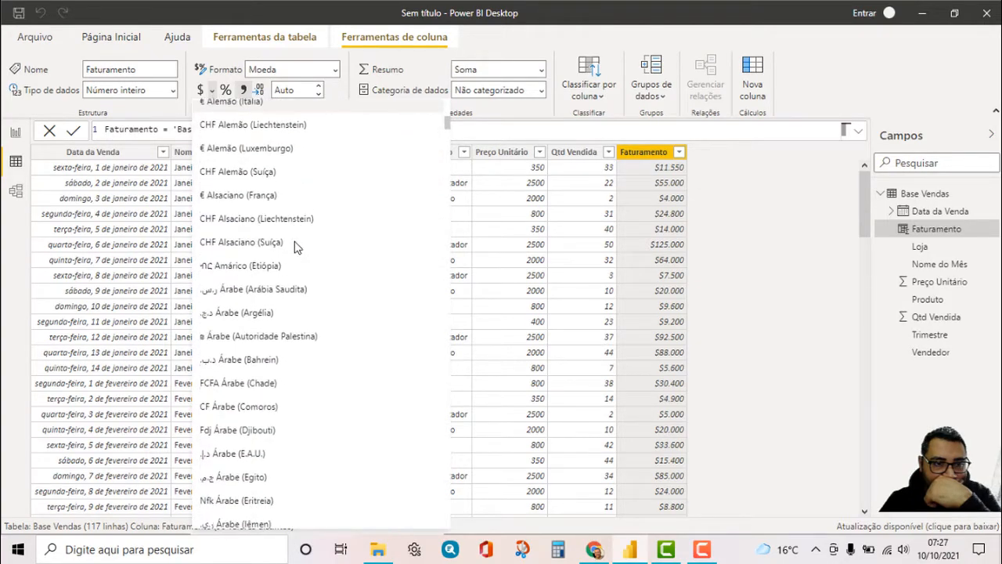
scroll(297, 246, "down", 4)
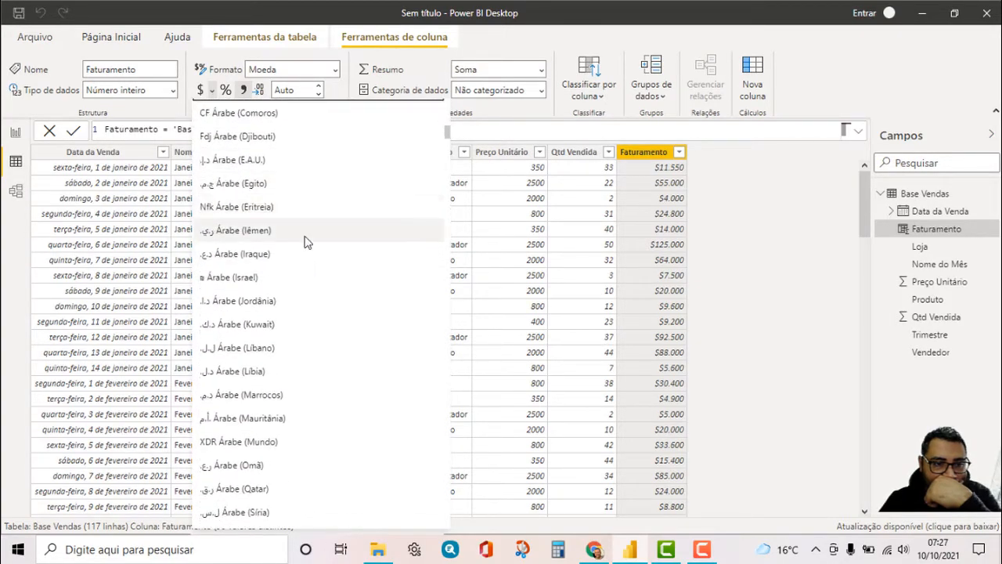
scroll(305, 242, "down", 4)
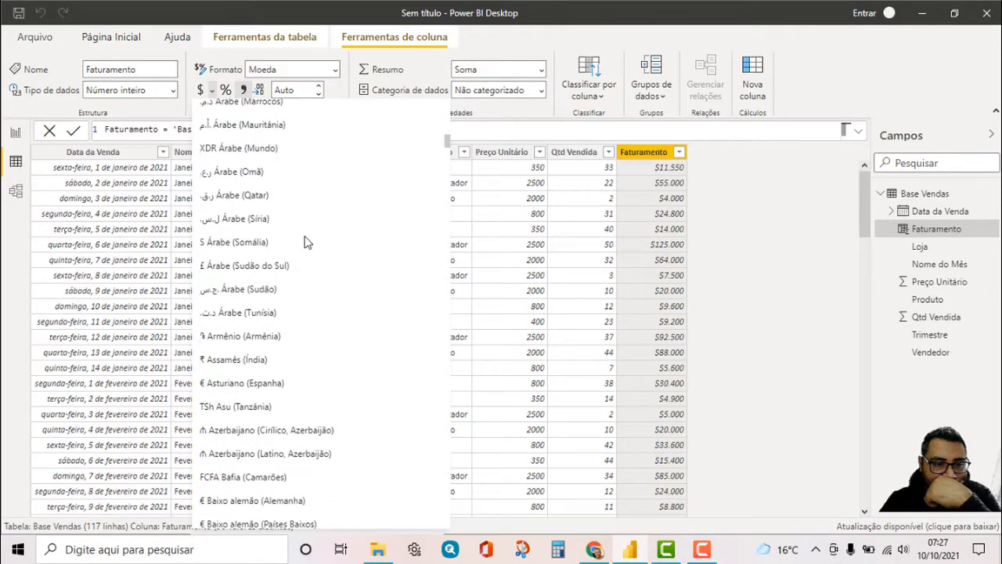
scroll(305, 243, "down", 3)
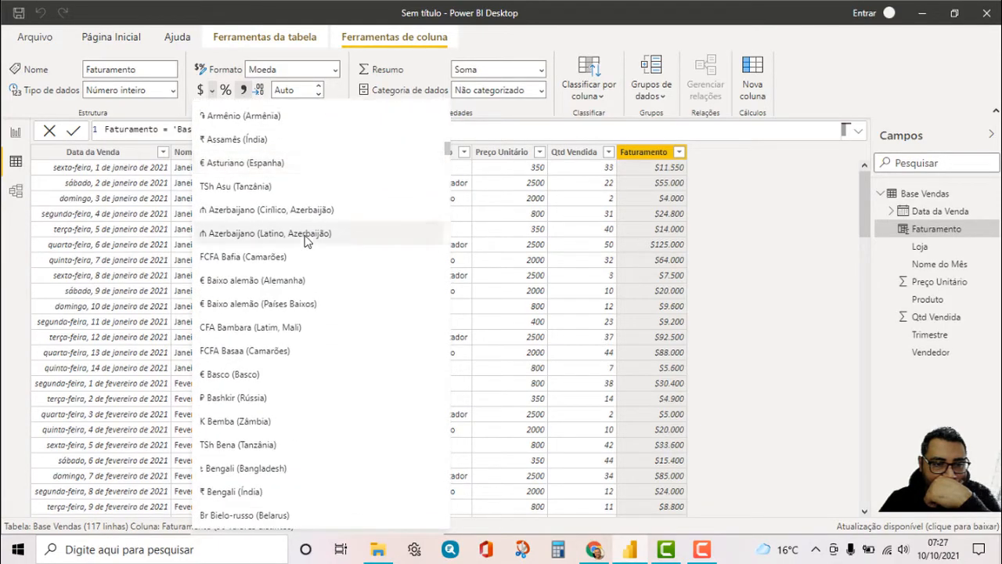
scroll(305, 241, "down", 3)
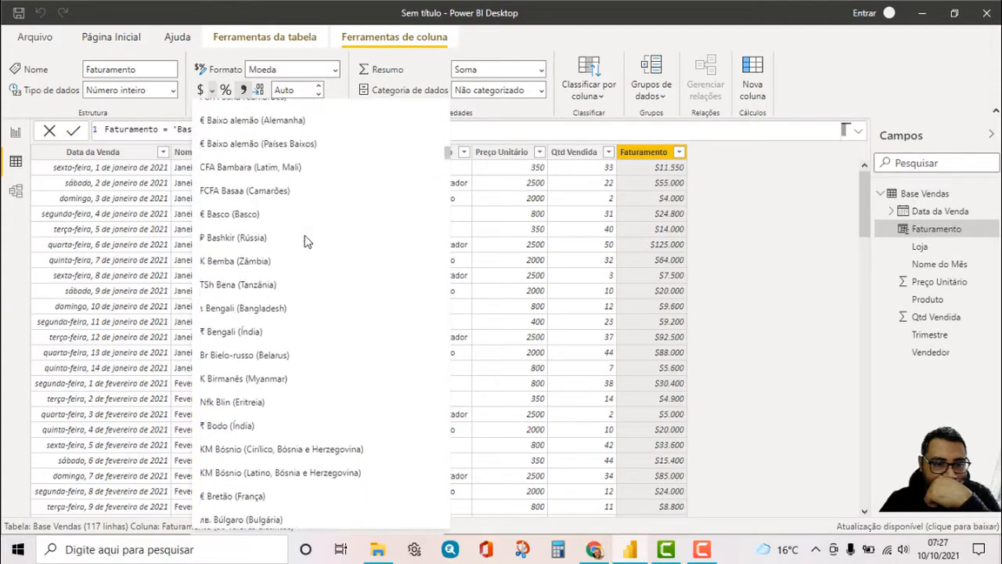
scroll(305, 242, "down", 5)
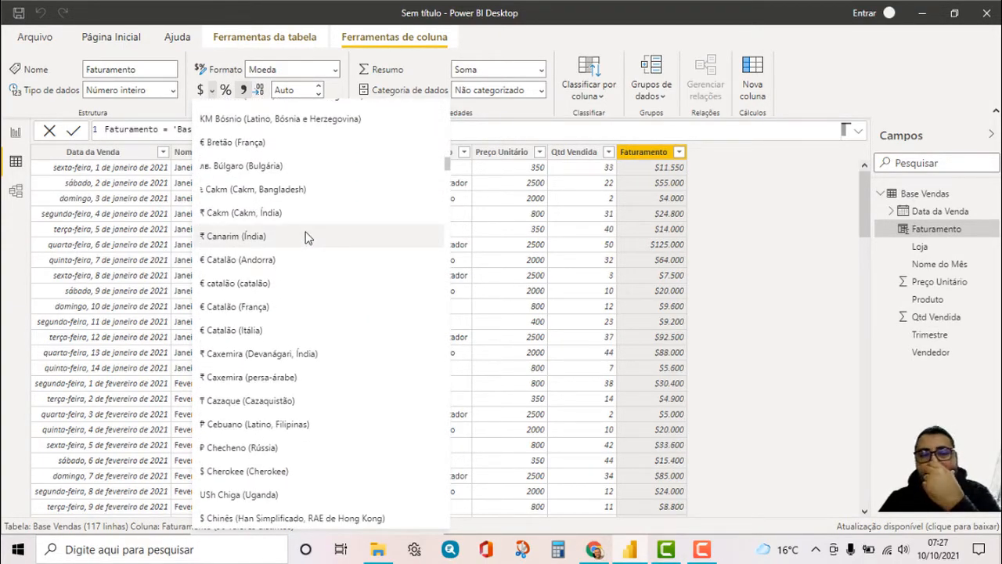
left_click(702, 550)
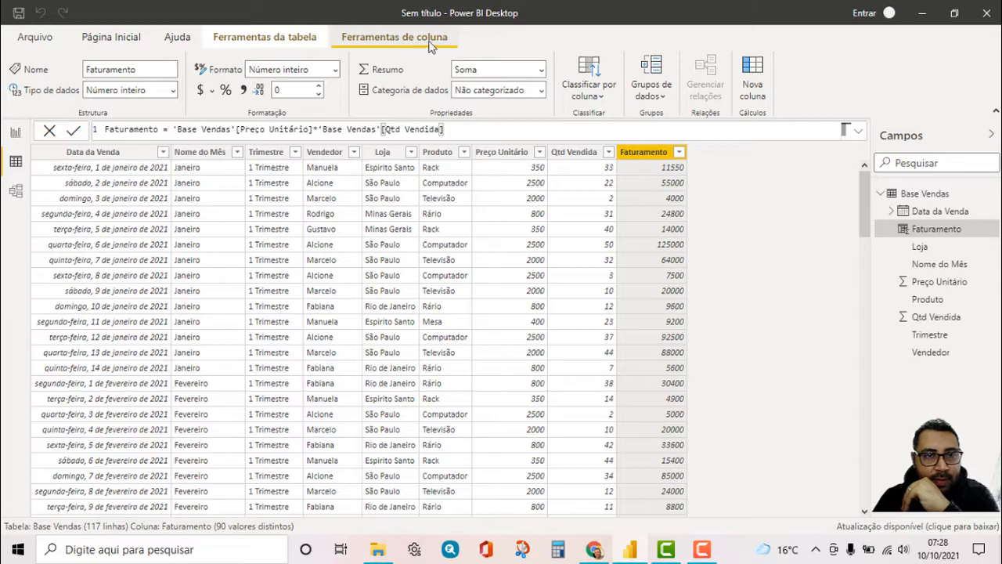
Format the Faturamento column as currency with the R$ Espanhol (Brasil) symbol
left_click(212, 91)
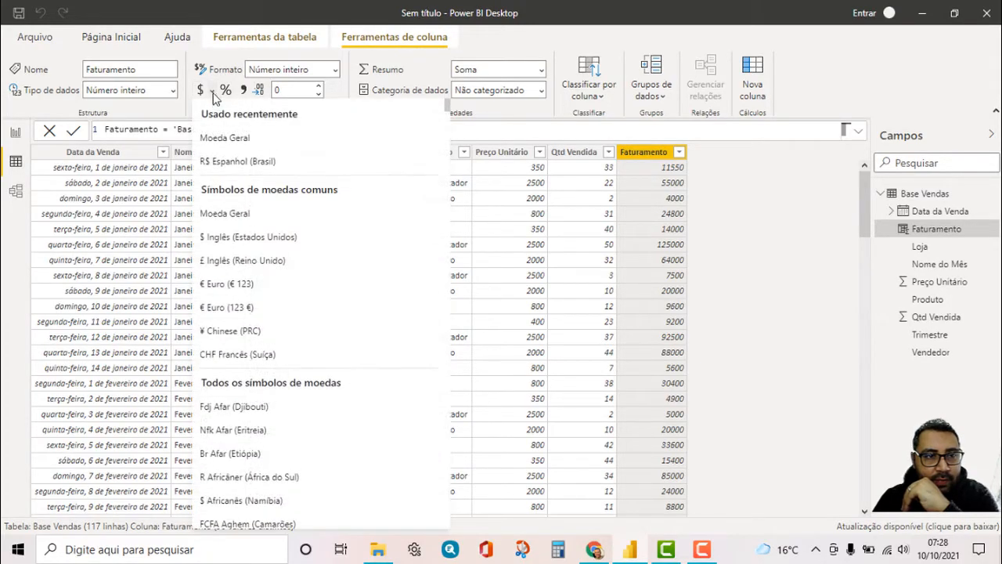
left_click(215, 162)
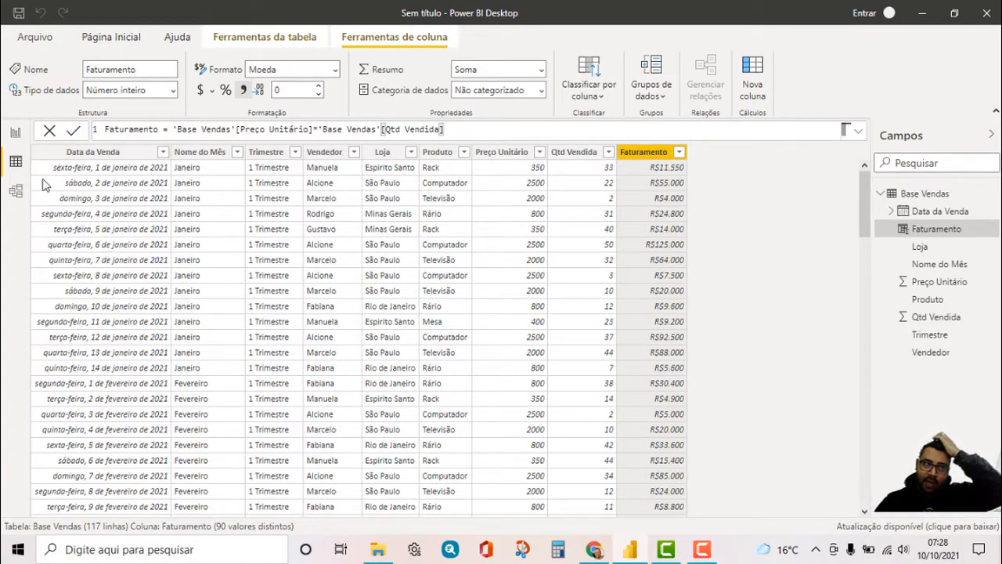
Switch from the table data to the blank report page and collapse the Filtros pane
left_click(16, 133)
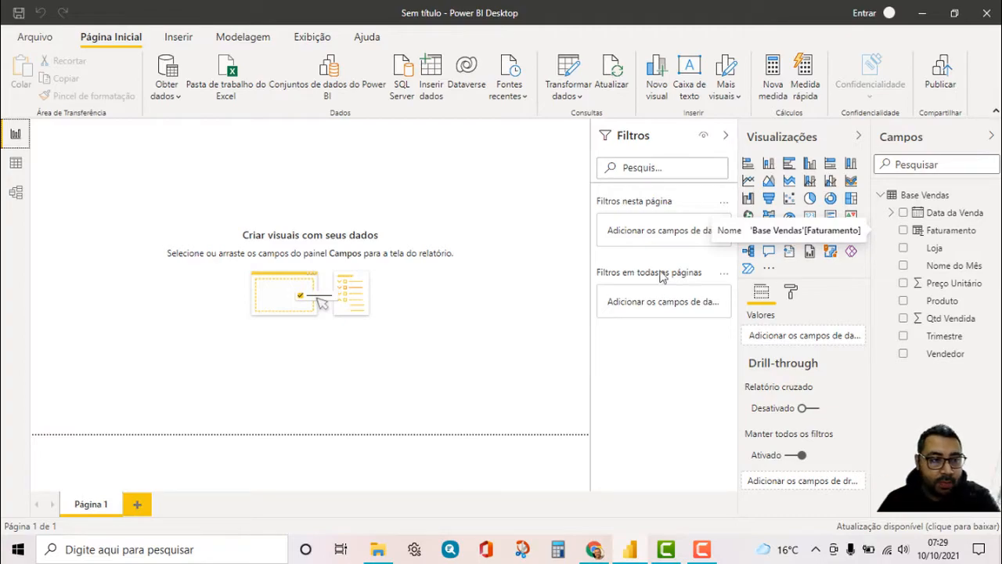
left_click(15, 162)
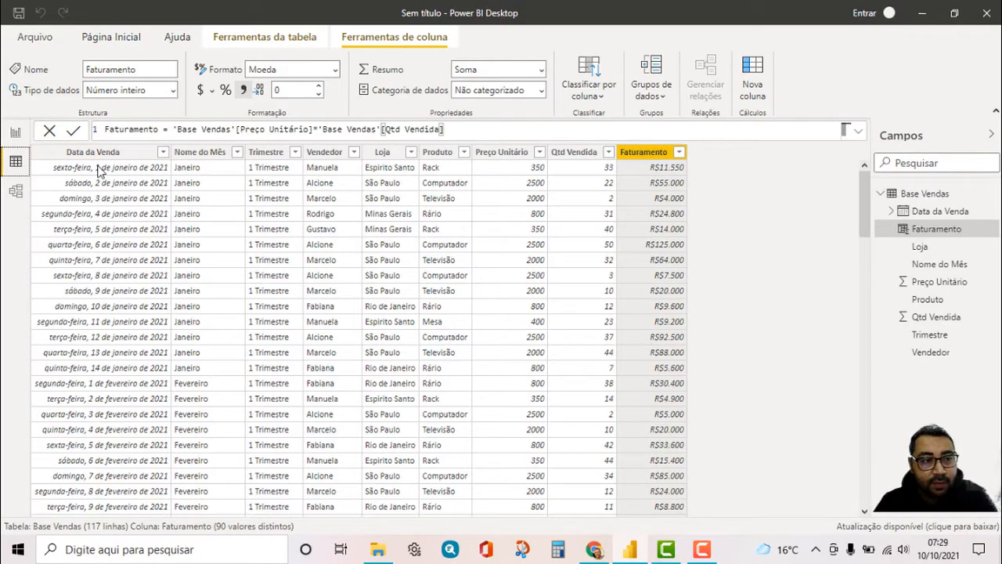
left_click(16, 134)
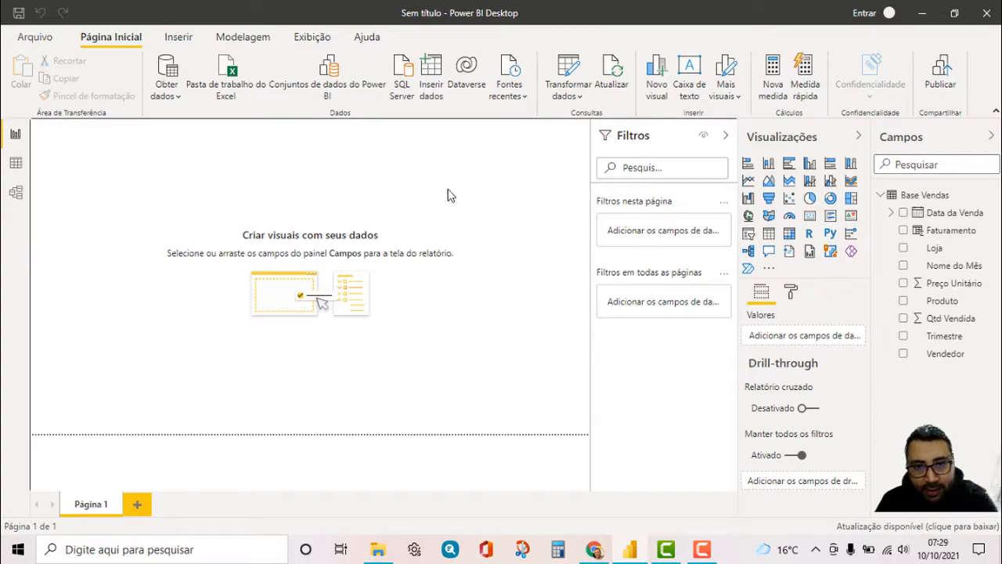
left_click(725, 136)
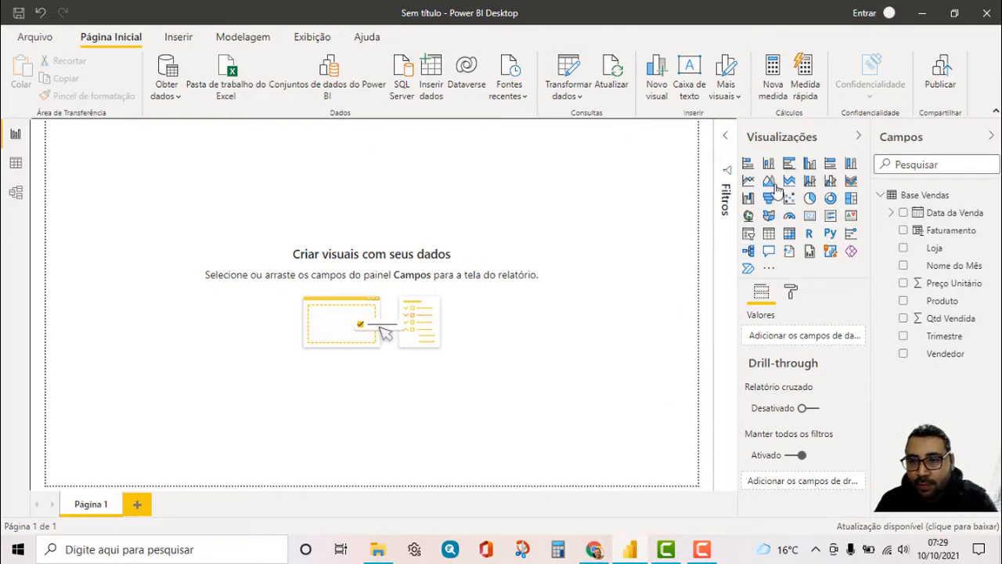
Add a clustered column chart with Trimestre on the axis and Faturamento as values, offset from the page corner and widened
left_click(811, 165)
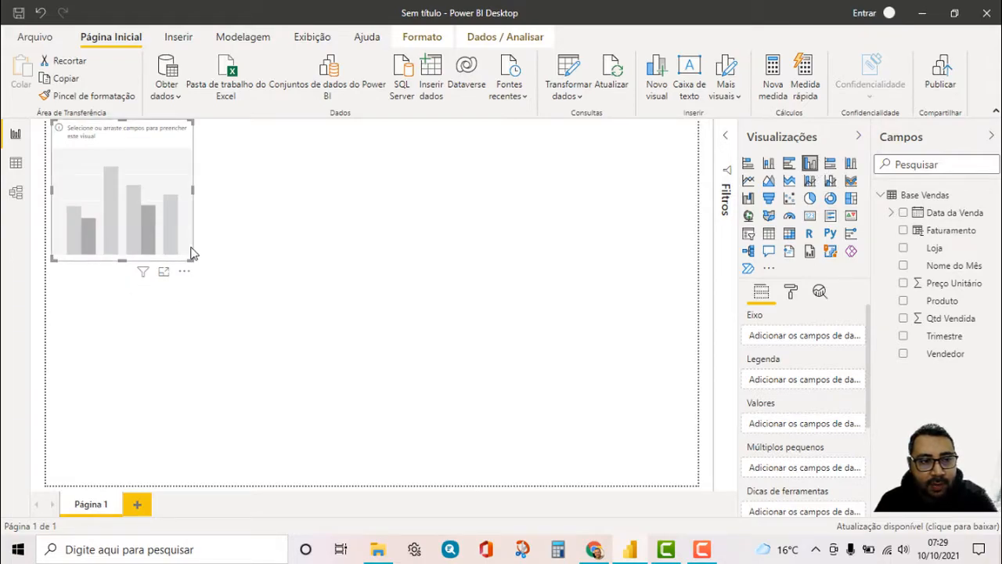
left_click_drag(197, 261, 237, 287)
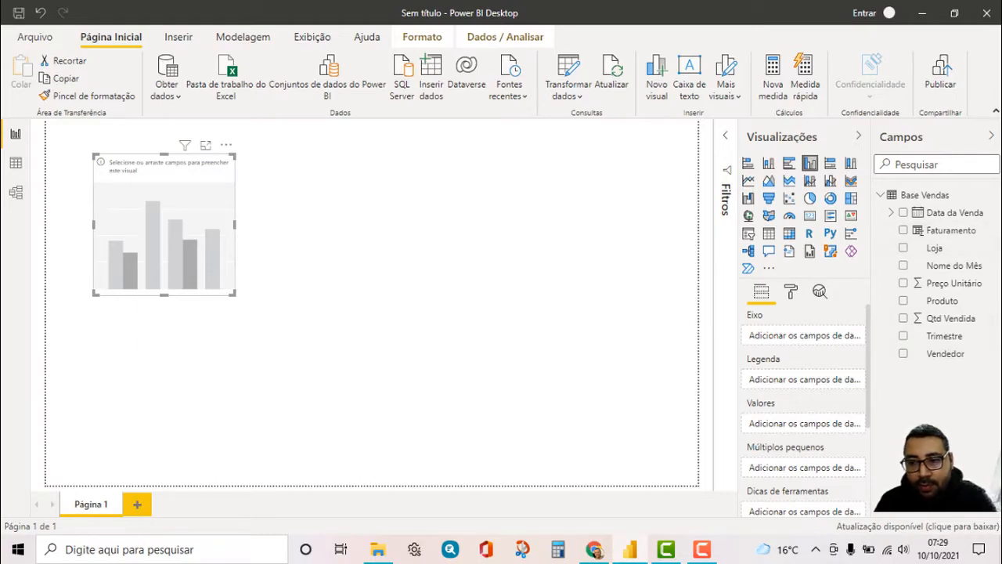
left_click_drag(952, 337, 816, 342)
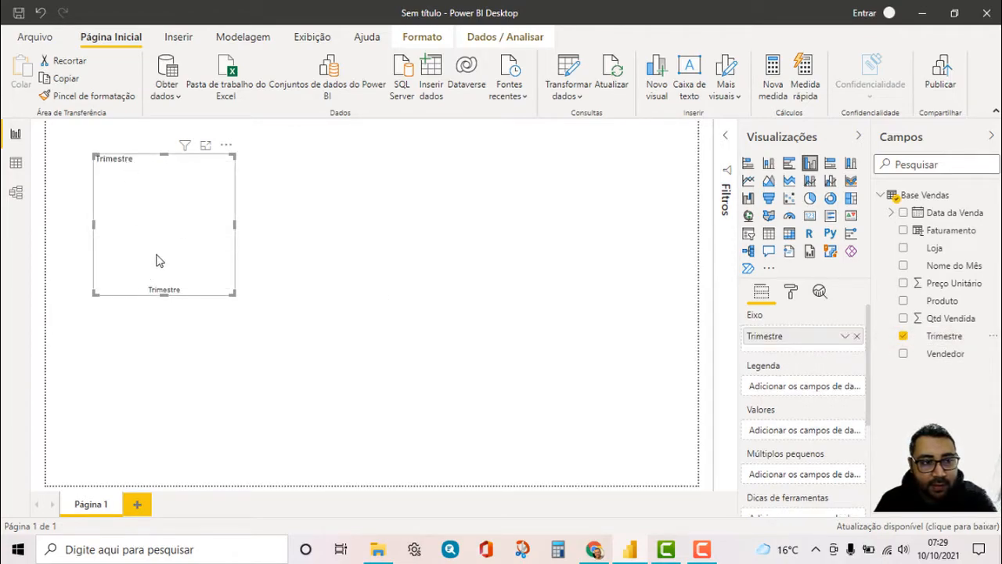
left_click_drag(871, 361, 873, 443)
scroll(807, 407, "up", 3)
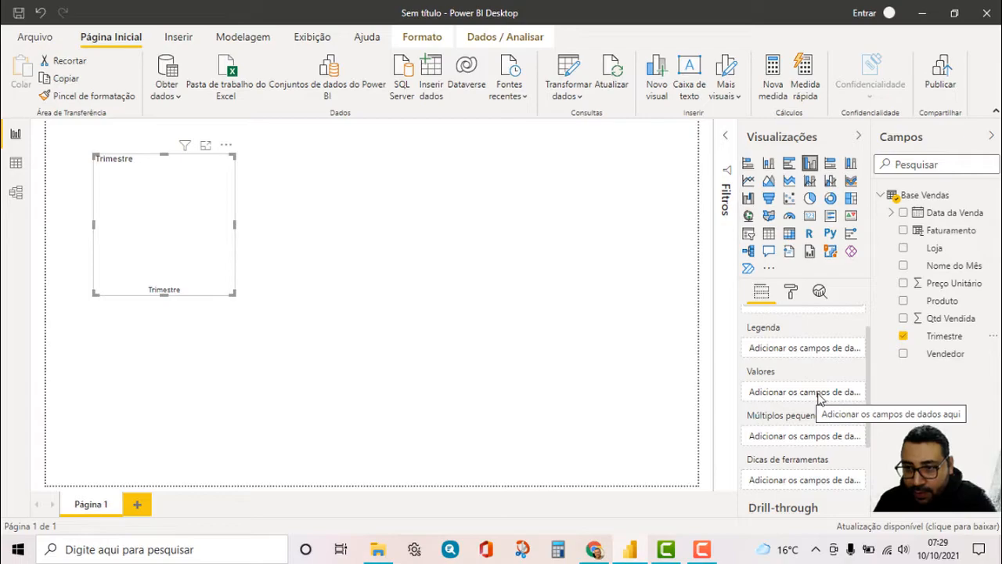
left_click_drag(963, 235, 836, 393)
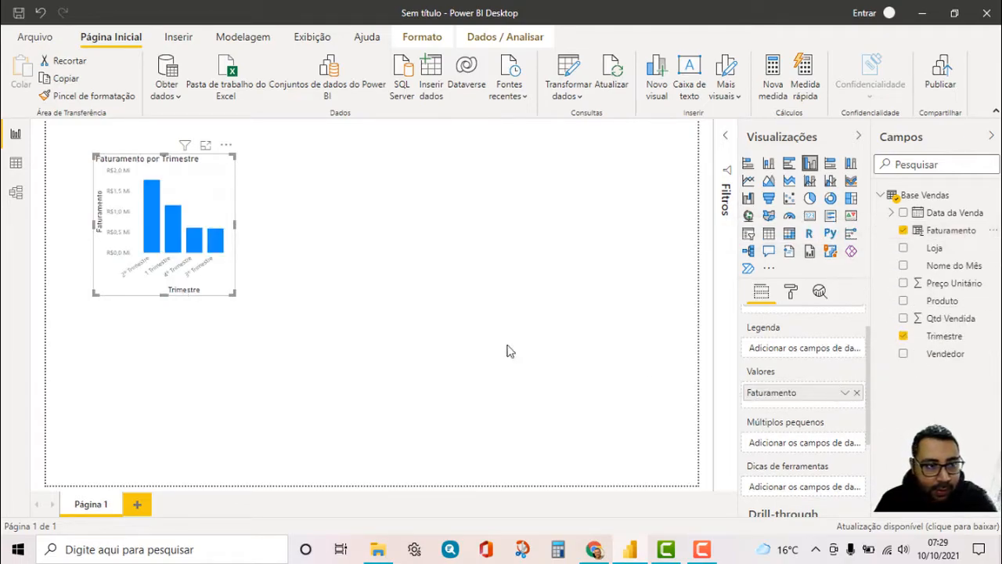
left_click_drag(236, 292, 334, 275)
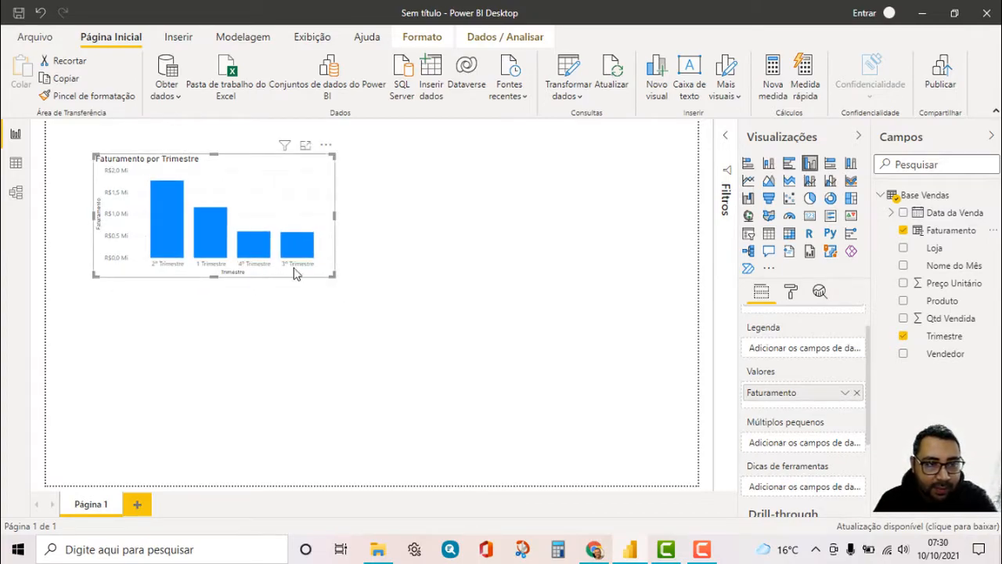
left_click(456, 227)
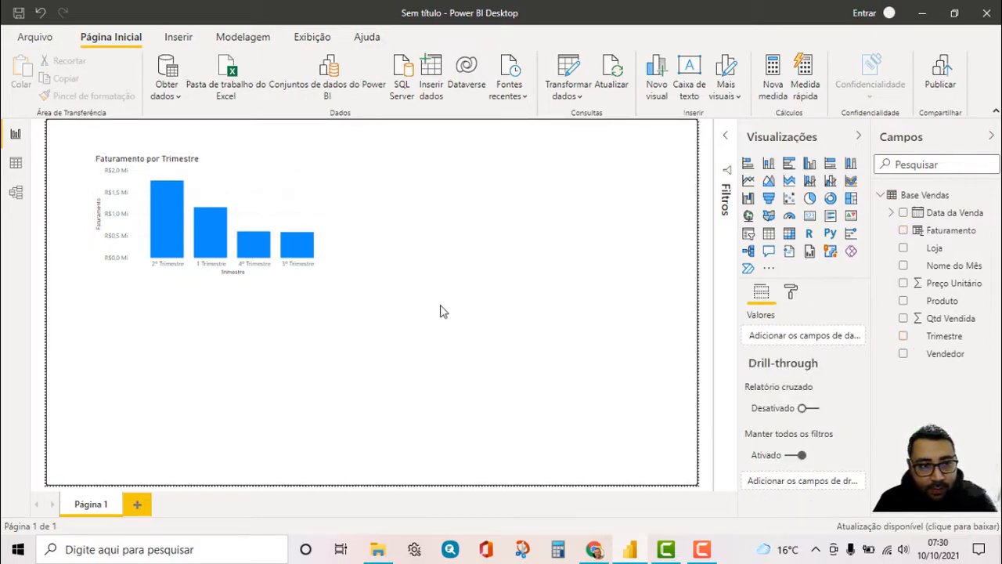
Turn on data labels for the Faturamento por Trimestre chart and set their color to black
left_click(256, 179)
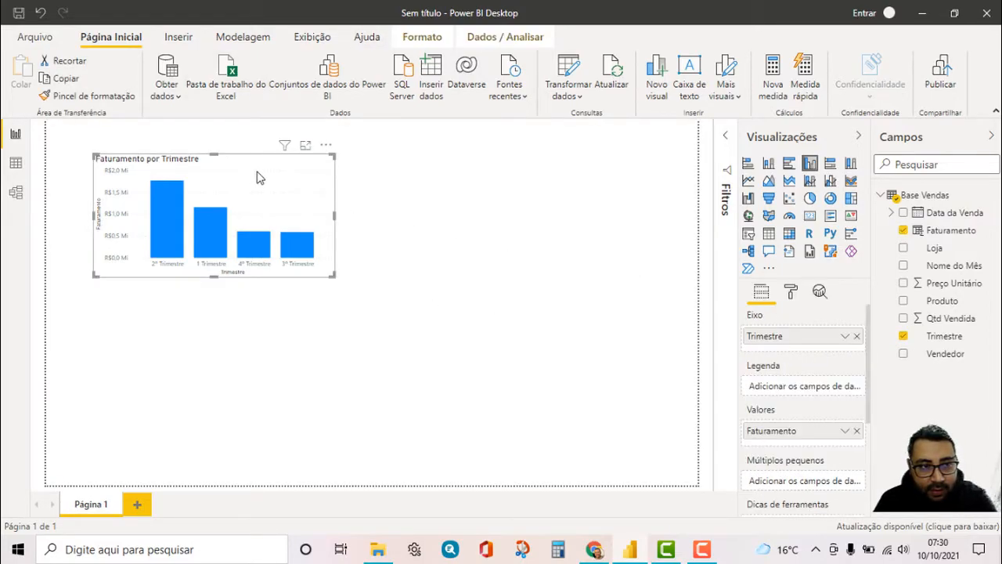
left_click(791, 293)
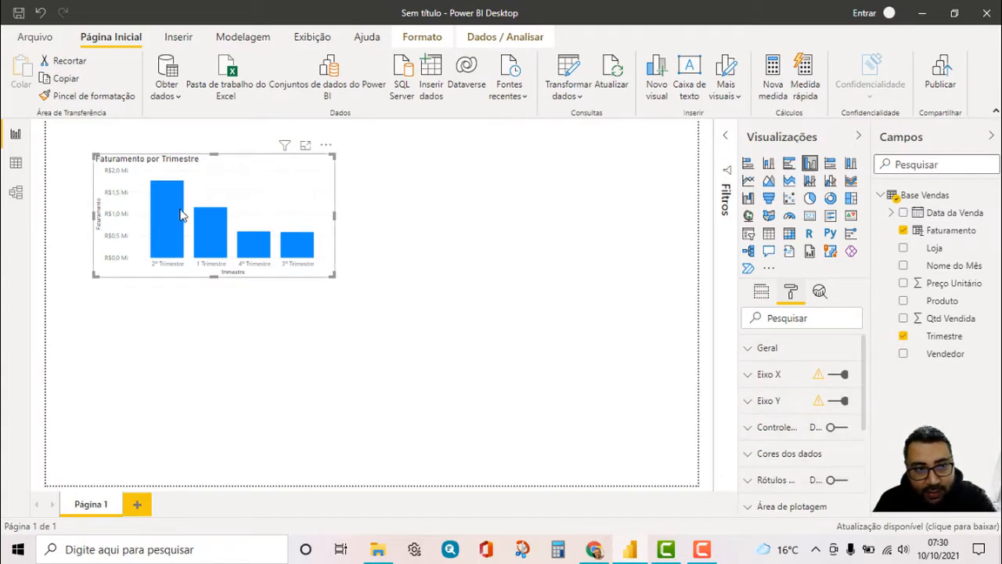
left_click(836, 480)
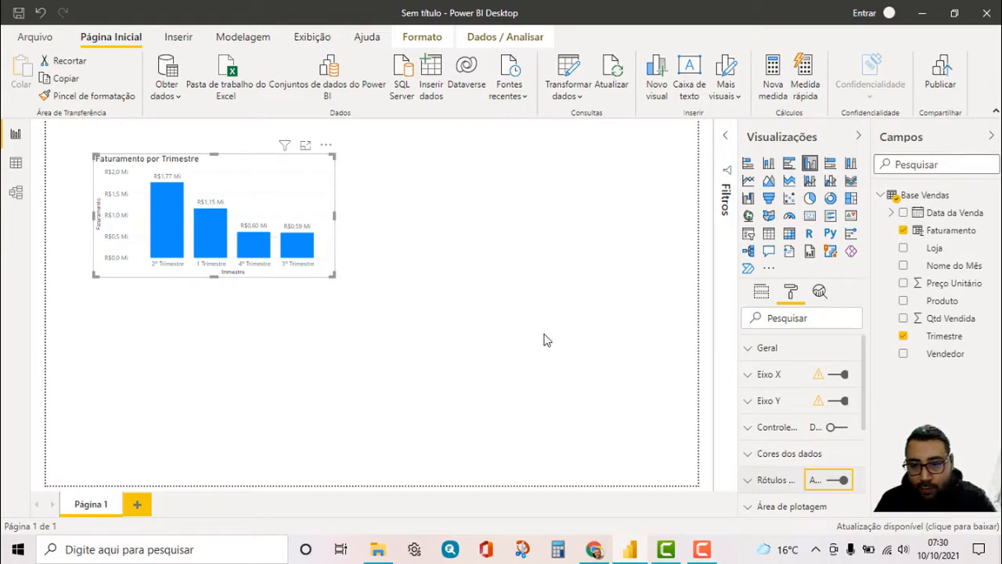
left_click(750, 486)
scroll(760, 423, "down", 3)
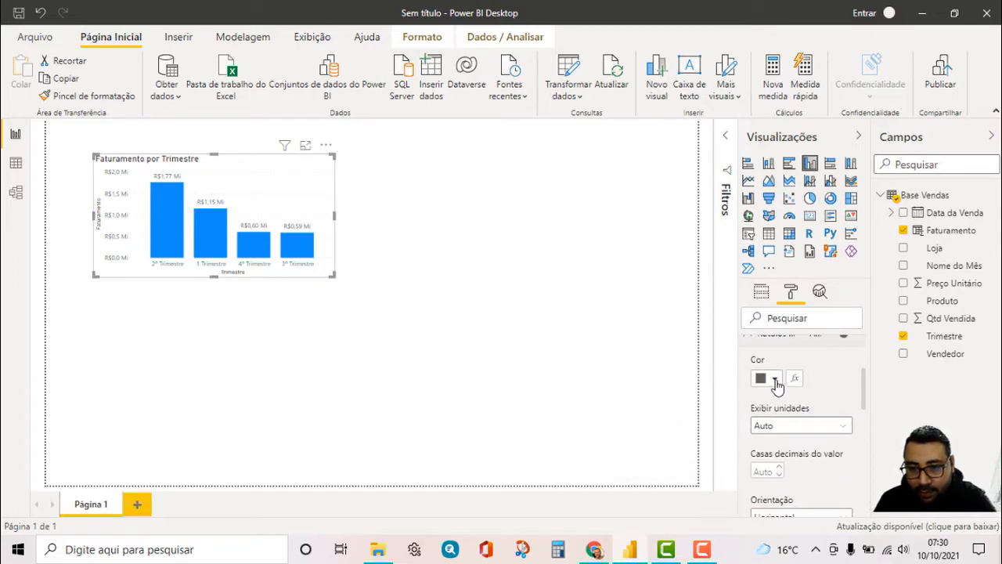
left_click(774, 379)
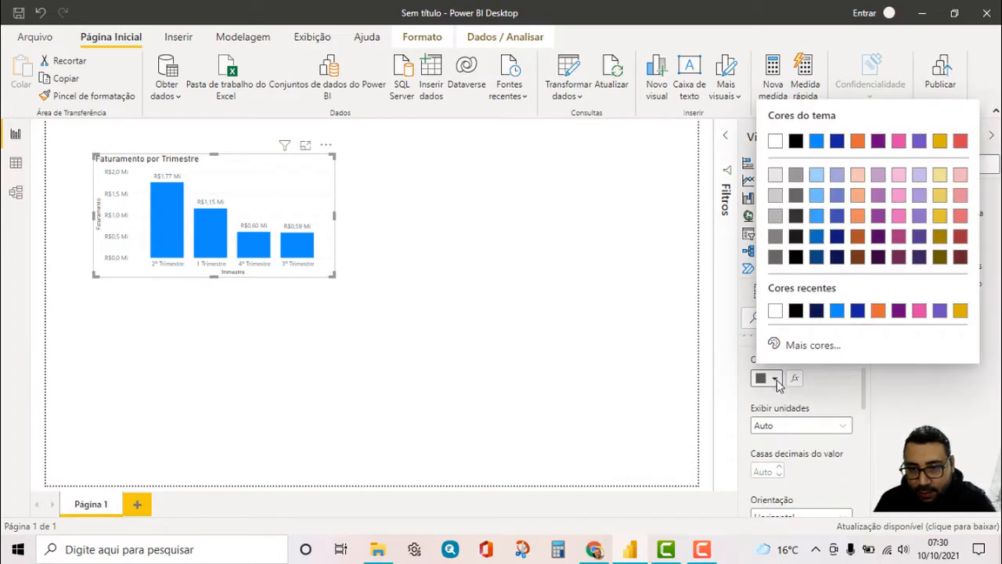
left_click(796, 312)
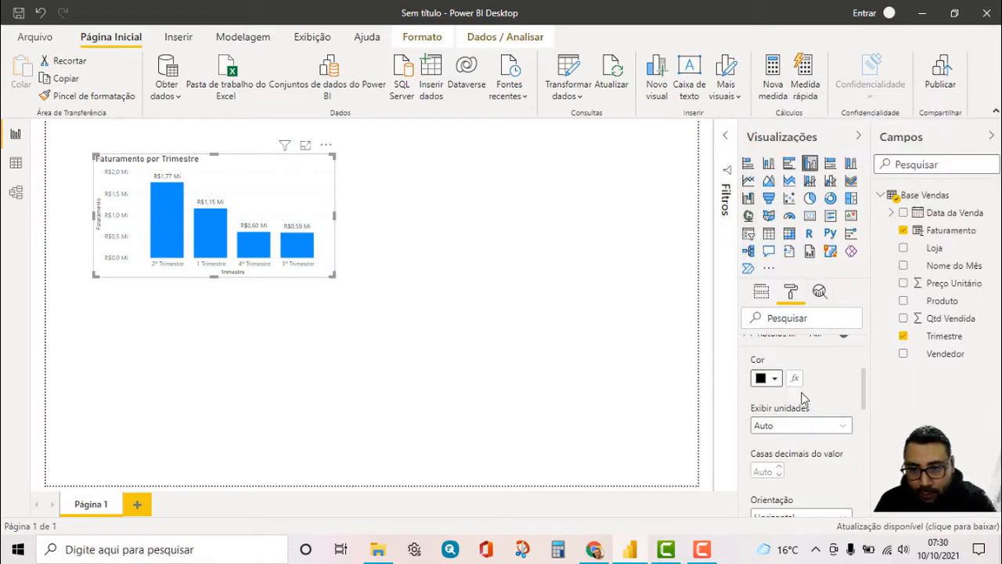
scroll(804, 411, "down", 1)
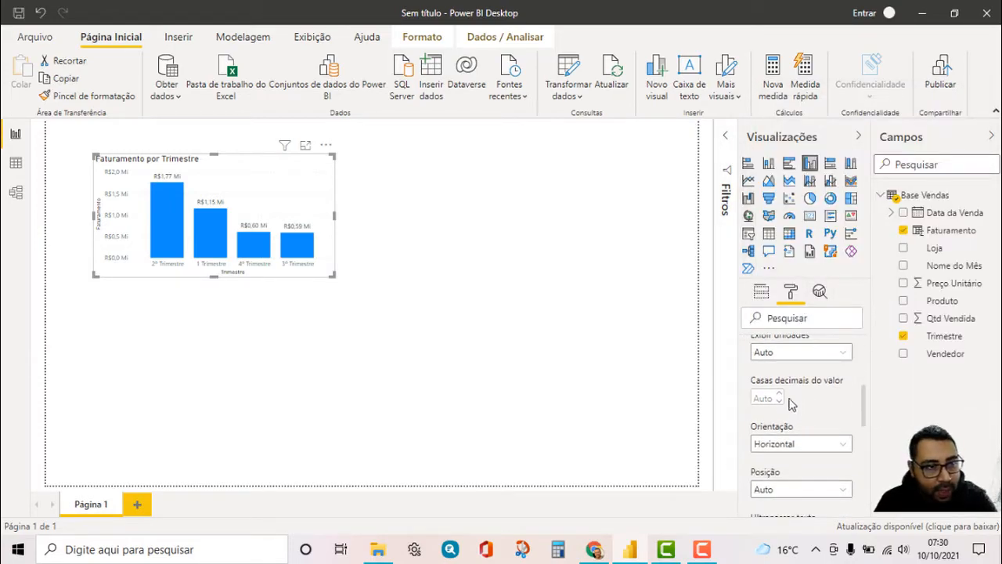
scroll(799, 375, "up", 2)
left_click(748, 406)
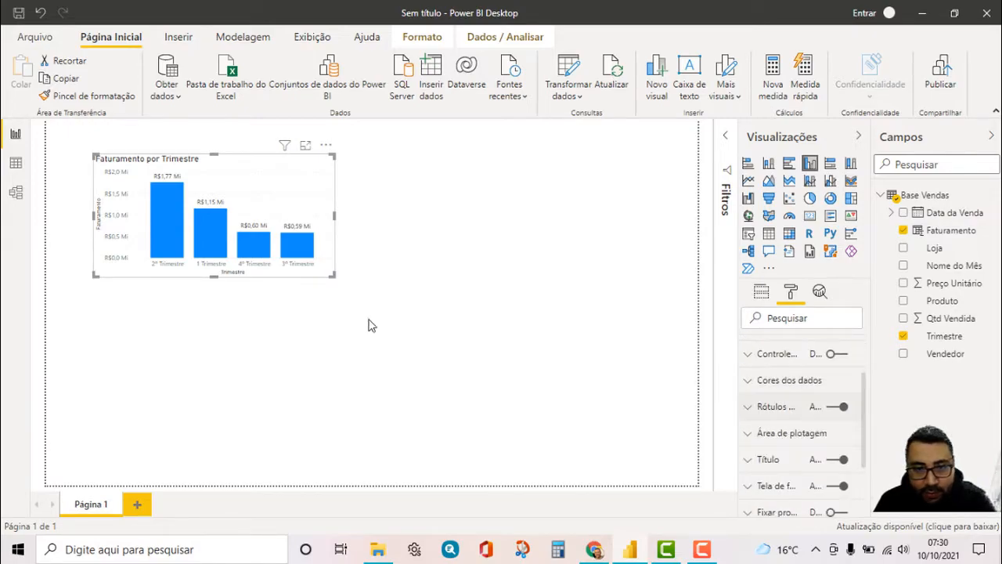
Set the default data color of the Faturamento por Trimestre columns to the darkest navy blue theme shade
left_click(749, 382)
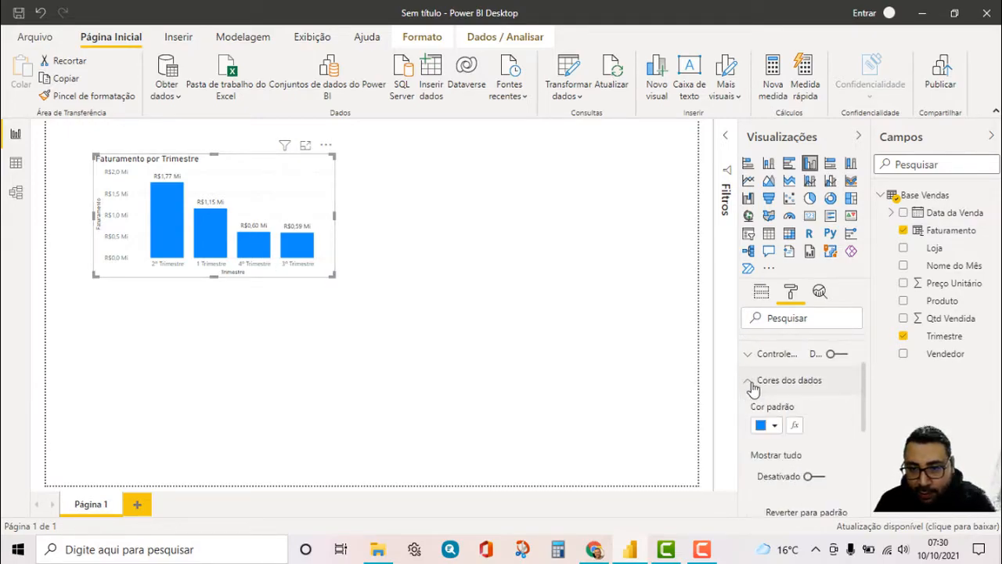
left_click(775, 428)
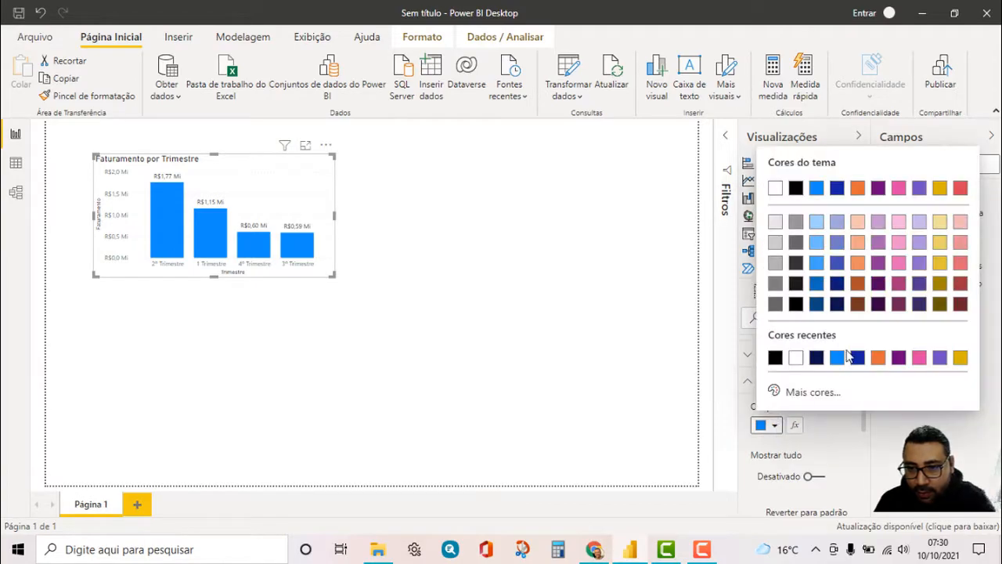
left_click(837, 305)
left_click(613, 256)
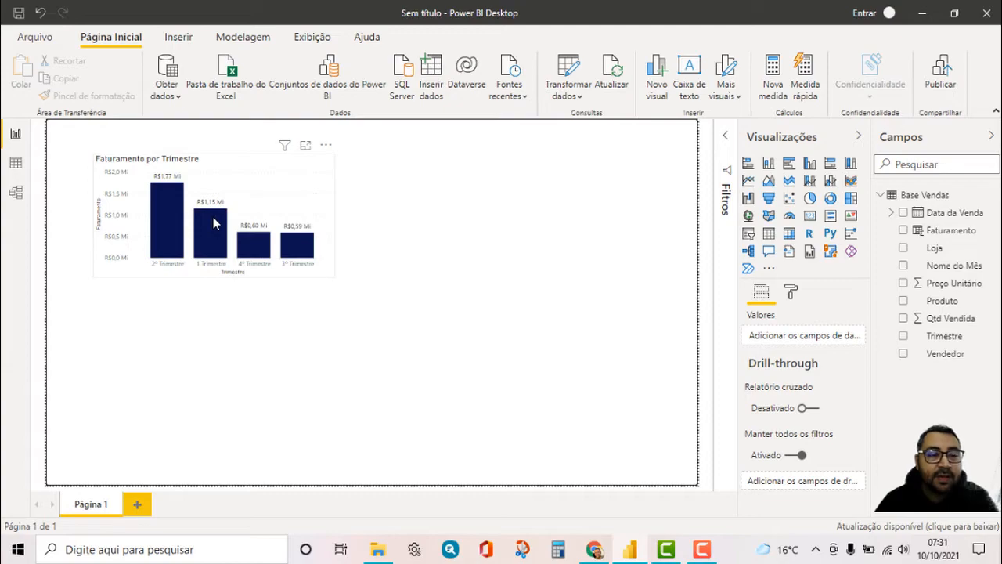
Sort the Faturamento por Trimestre chart by Trimestre in ascending order
left_click(327, 148)
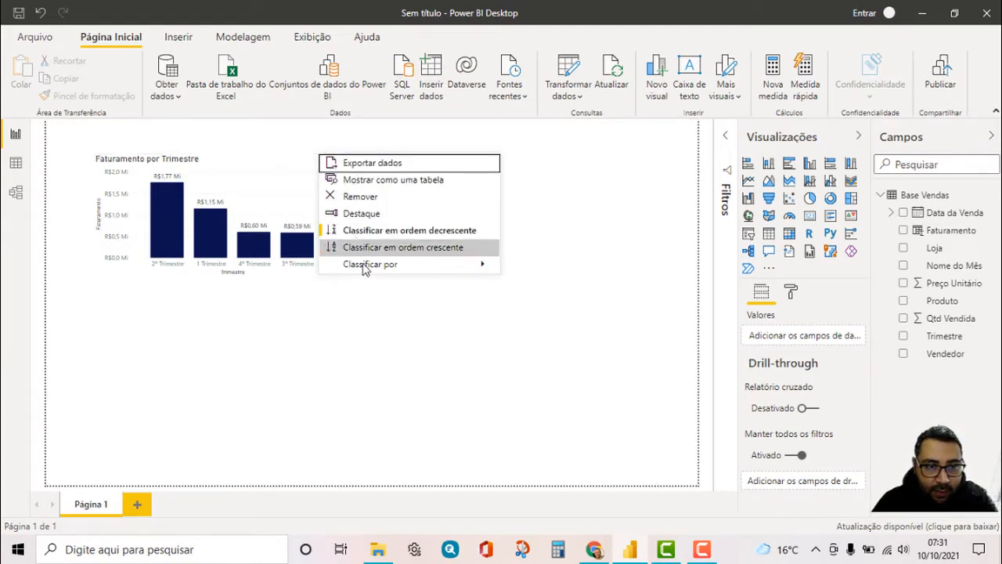
mouse_move(364, 265)
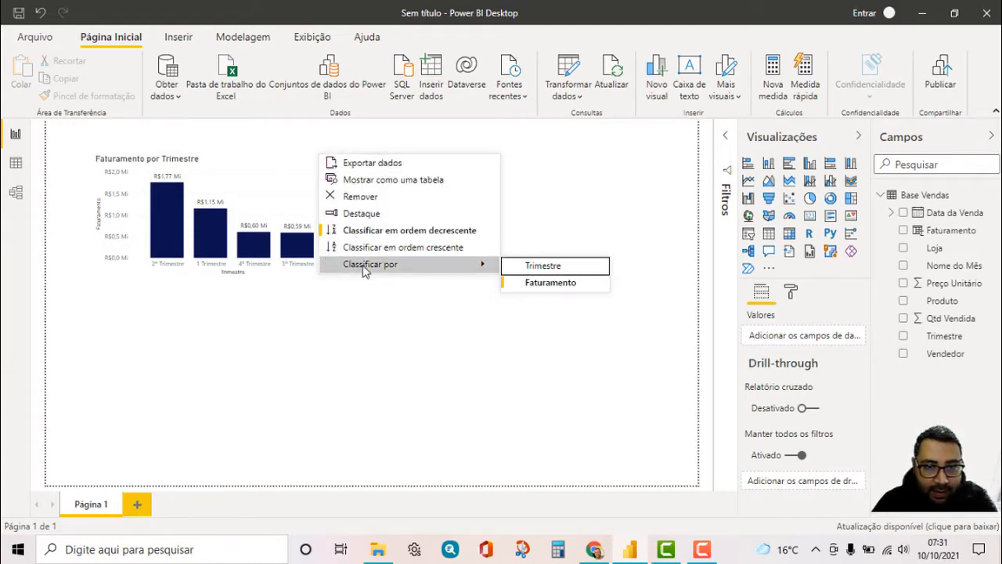
left_click(531, 267)
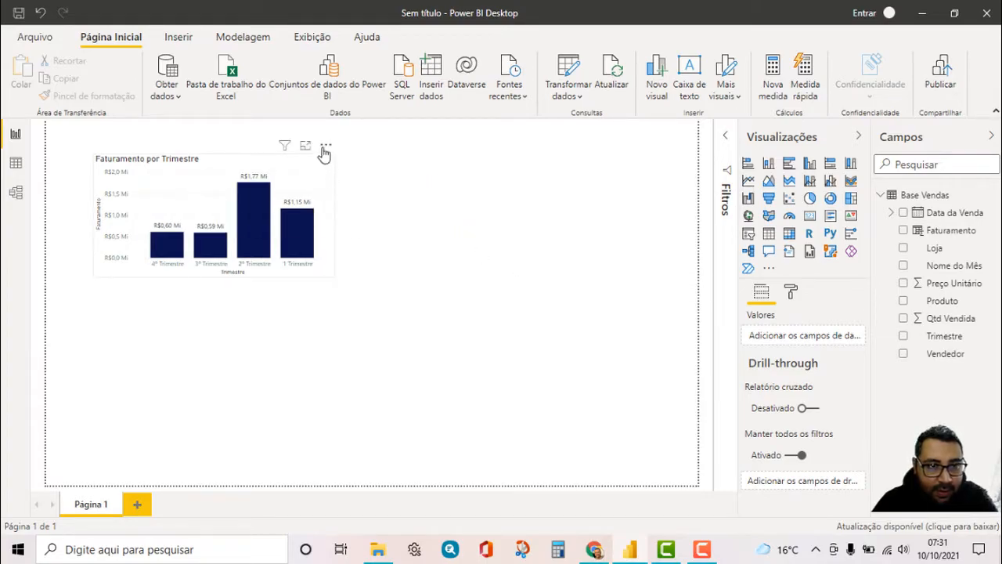
left_click(327, 146)
left_click(364, 247)
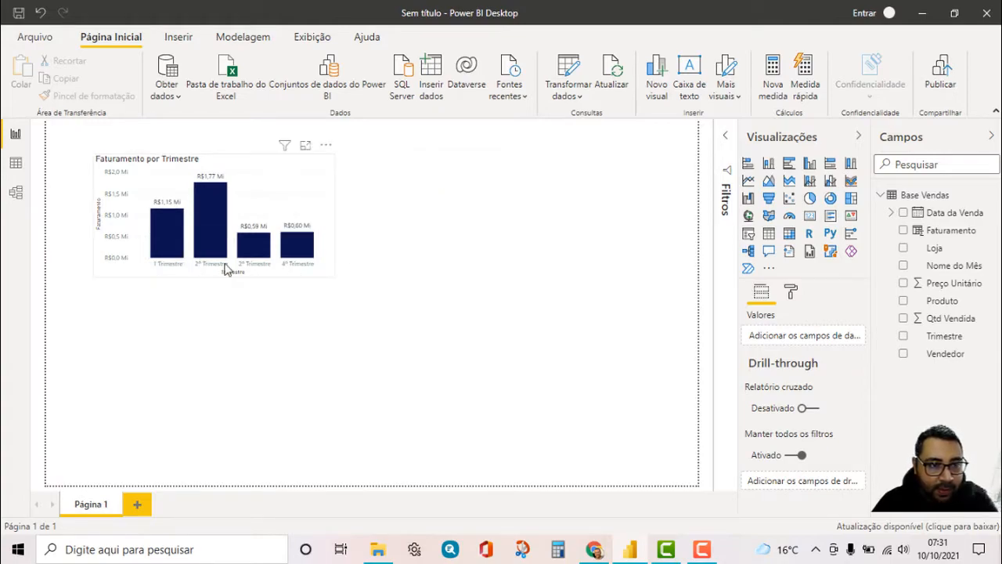
left_click(341, 378)
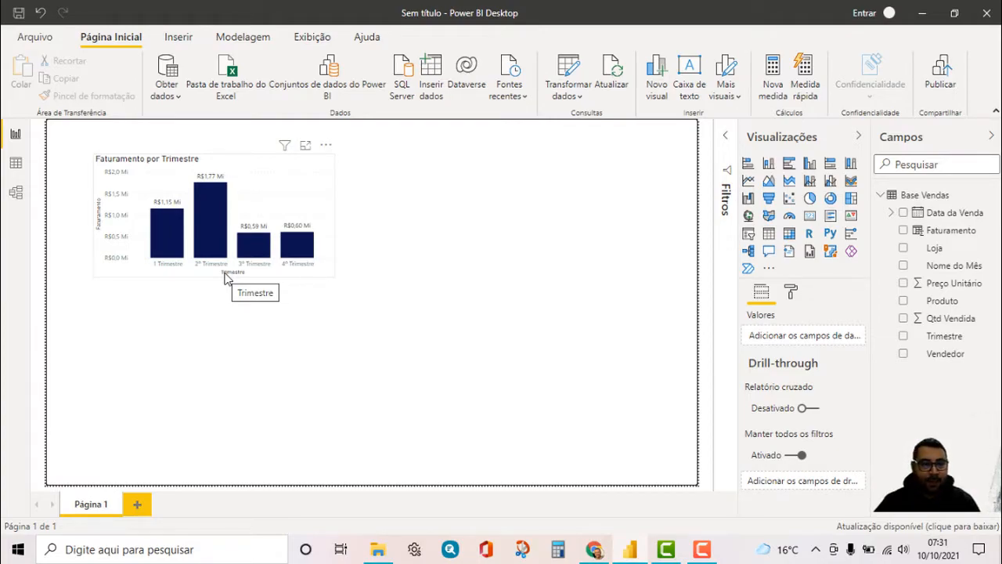
Check the distinct values of the Vendedor and Produto columns in the table data, and return to the report page
left_click(15, 163)
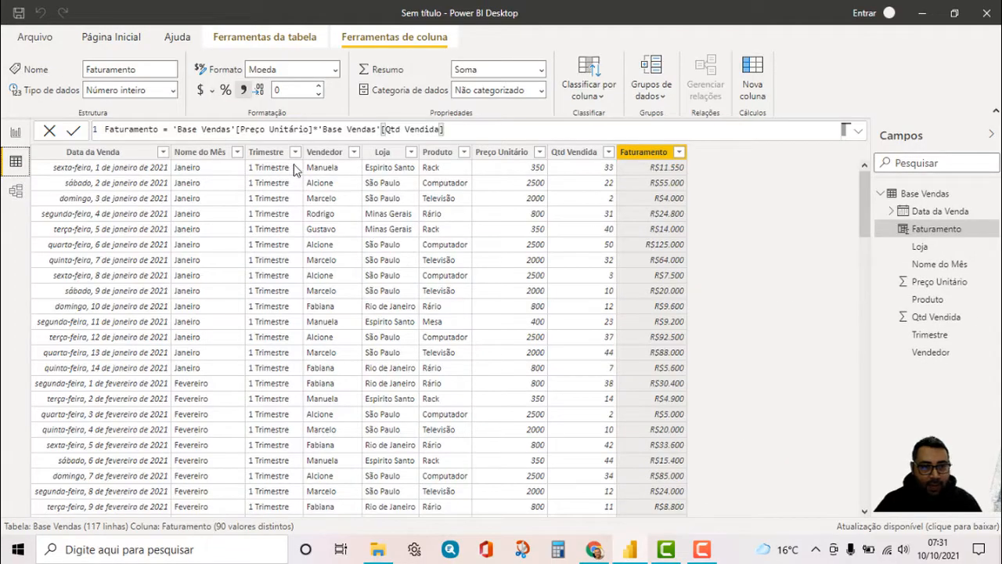
left_click(354, 152)
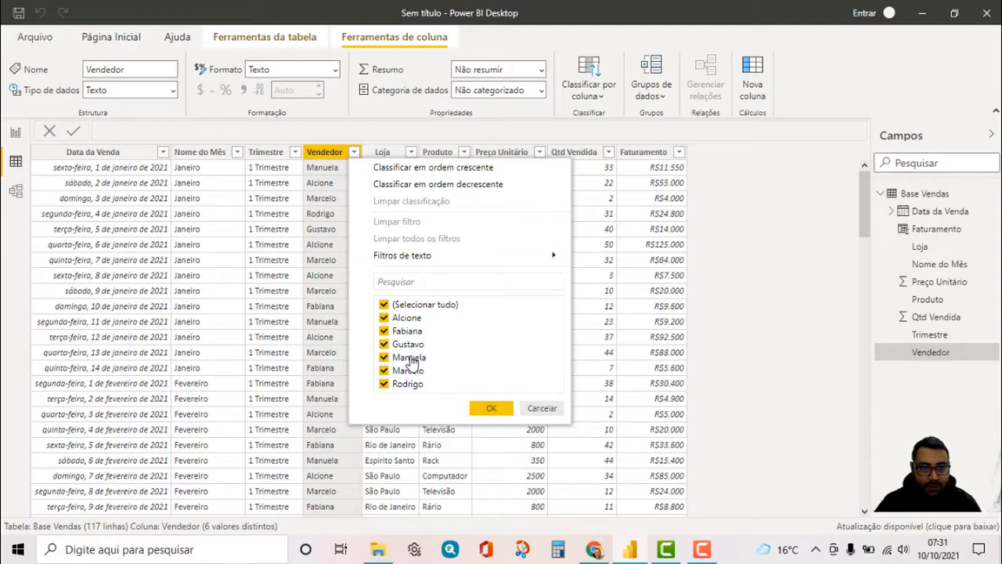
left_click(486, 408)
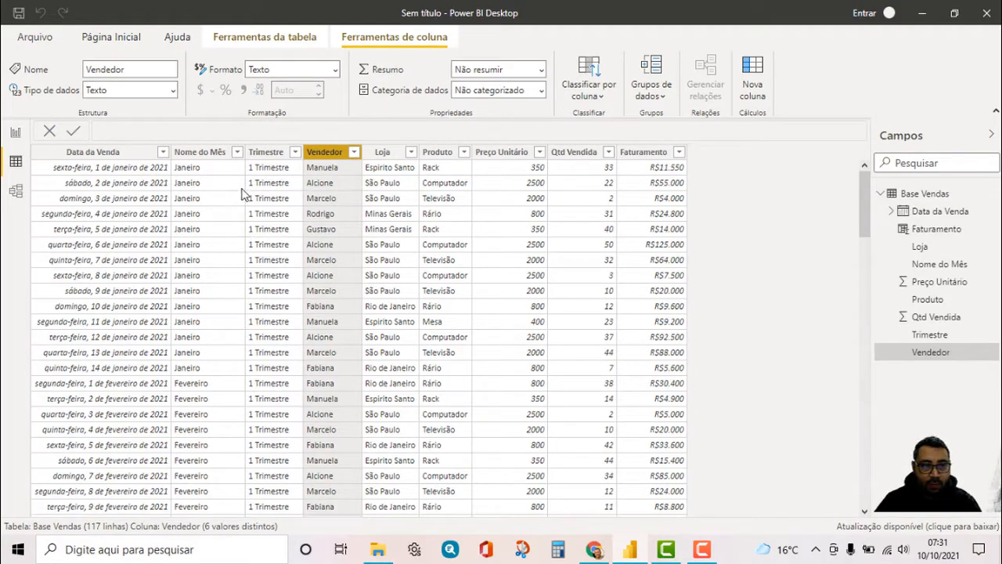
left_click(464, 152)
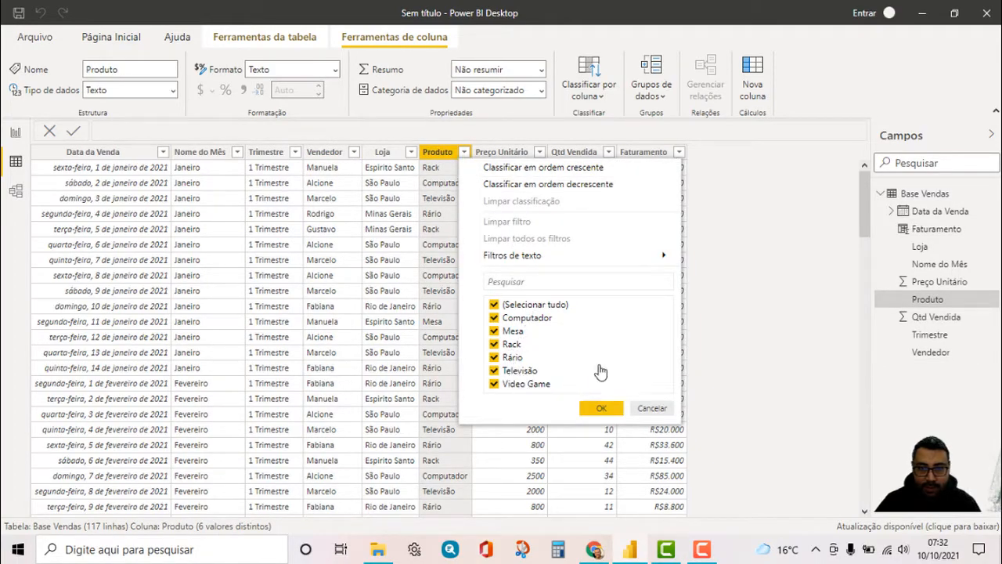
left_click(650, 410)
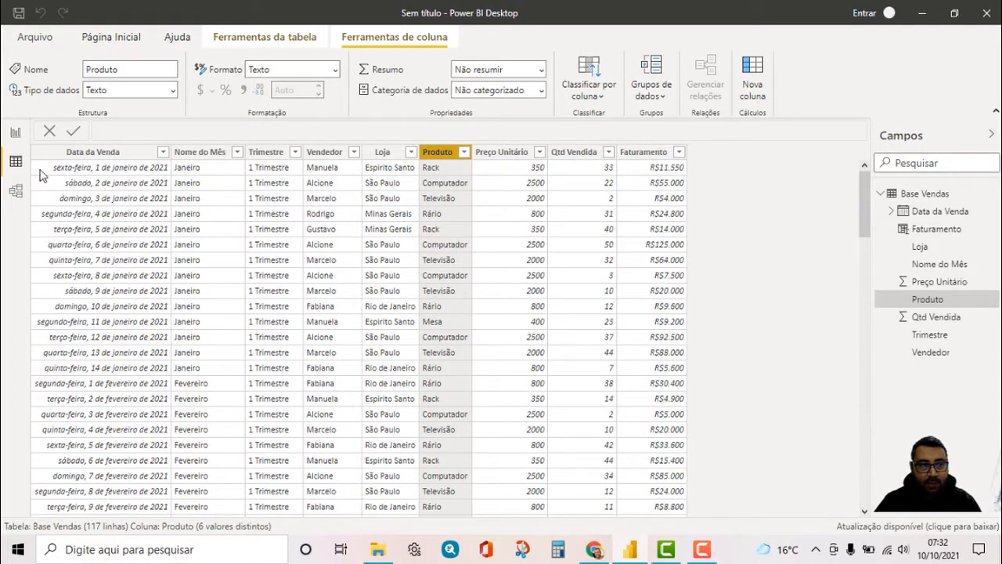
left_click(16, 133)
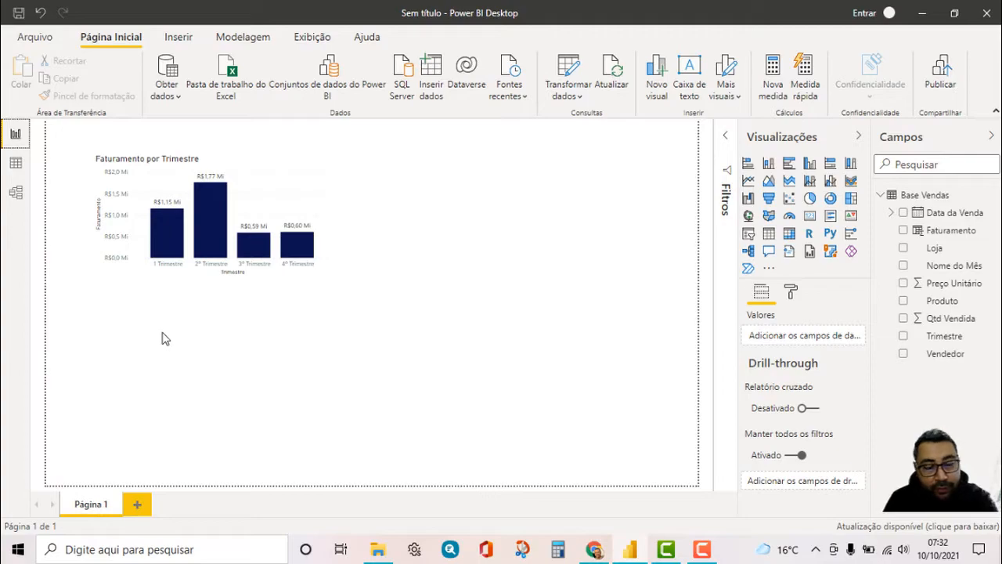
Add a funnel chart below the column chart with Vendedor as group and Faturamento as values, and enlarge it mainly in width
left_click(495, 239)
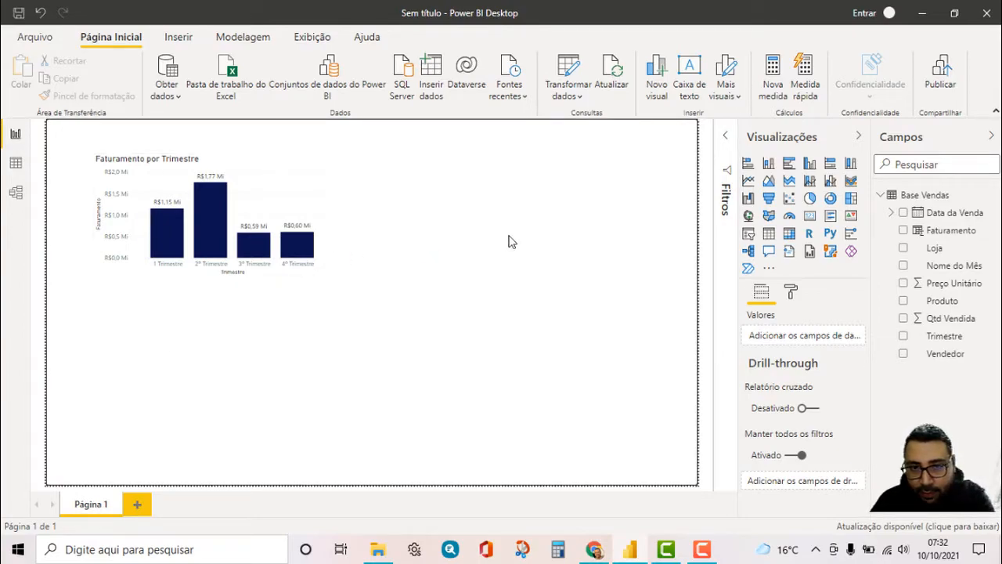
left_click(770, 202)
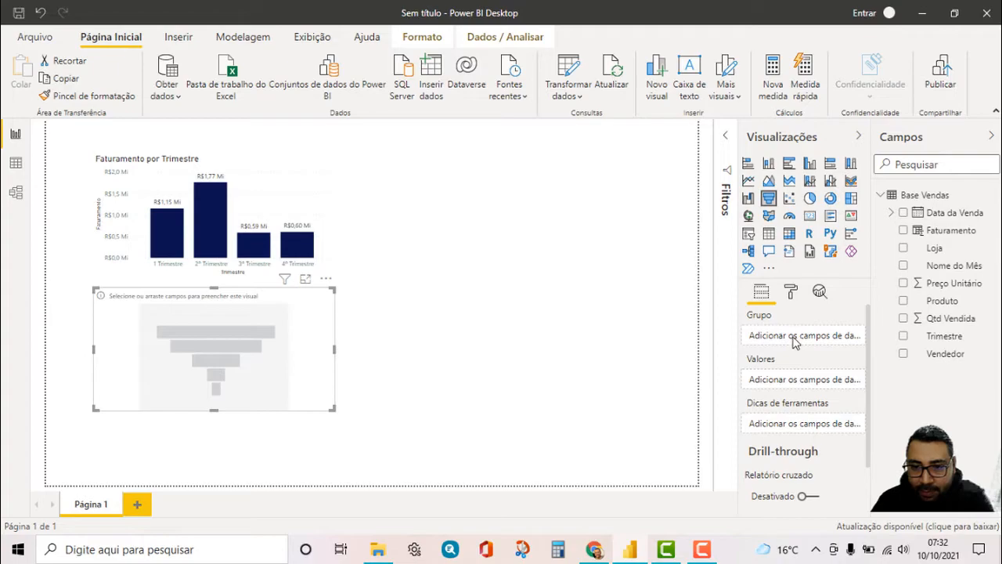
scroll(798, 338, "down", 2)
scroll(799, 338, "up", 2)
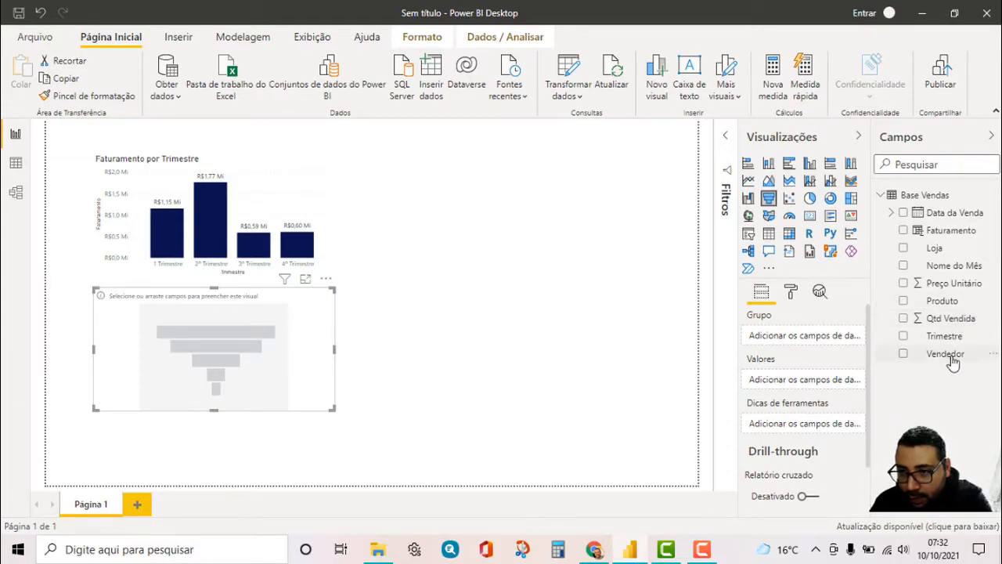
left_click_drag(951, 358, 837, 340)
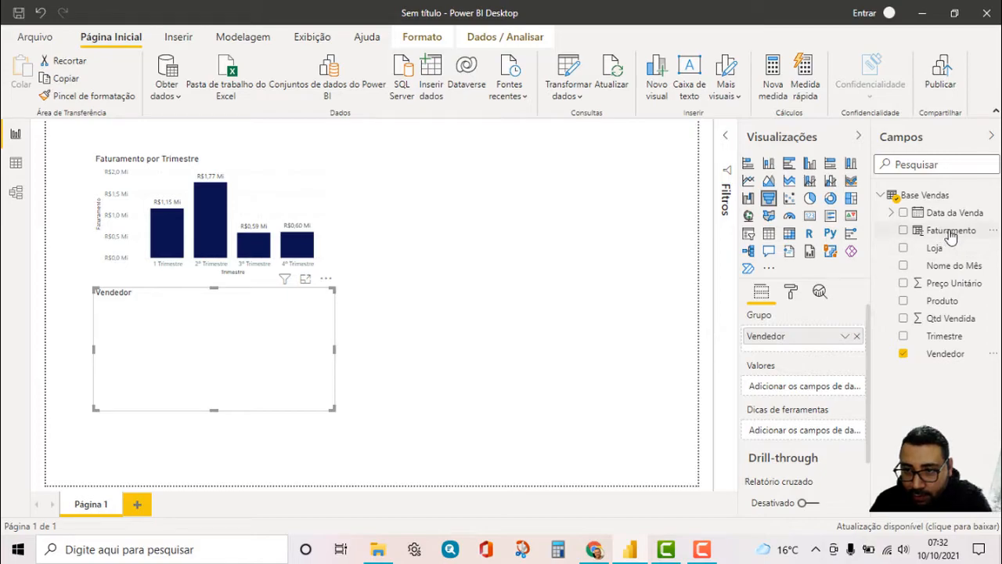
left_click_drag(950, 236, 823, 397)
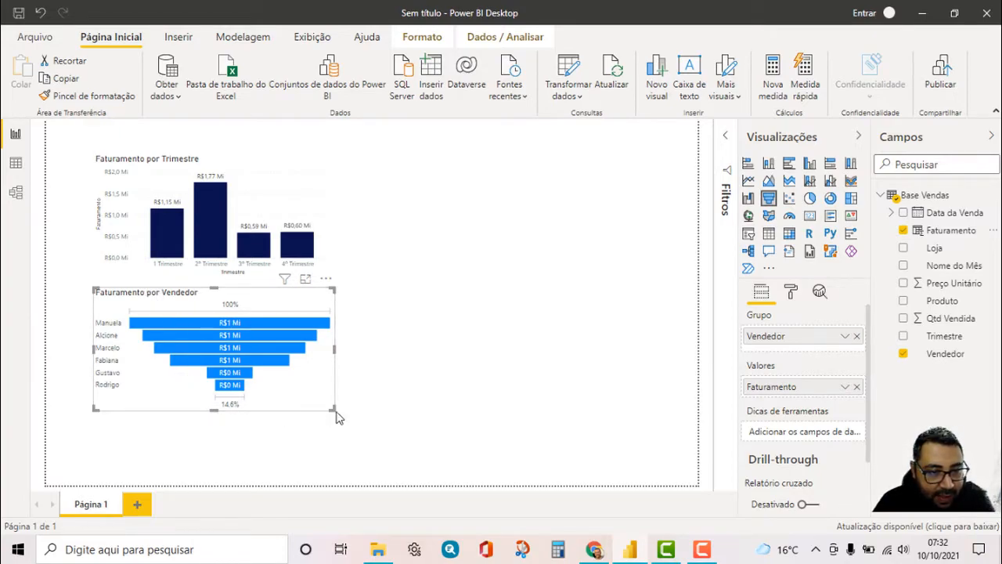
left_click_drag(335, 410, 421, 419)
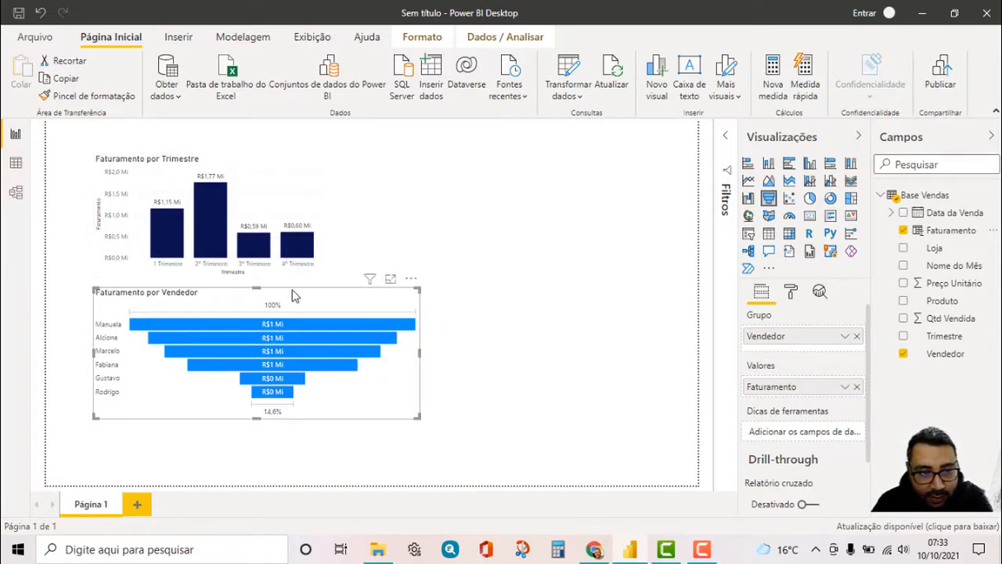
Set the default data color of the Faturamento por Vendedor funnel chart to the recently used dark navy blue
left_click(793, 293)
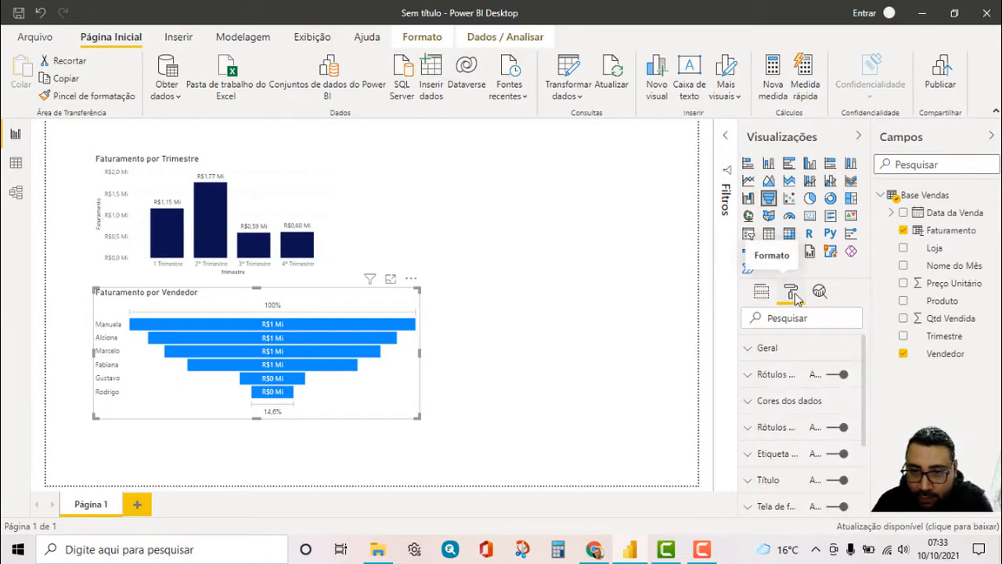
left_click(757, 410)
left_click(775, 446)
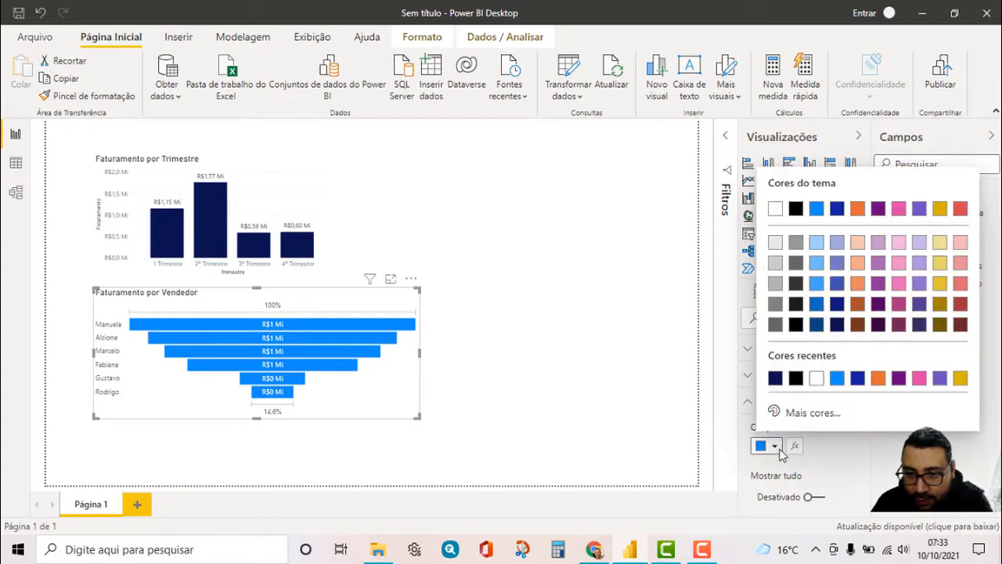
left_click(777, 381)
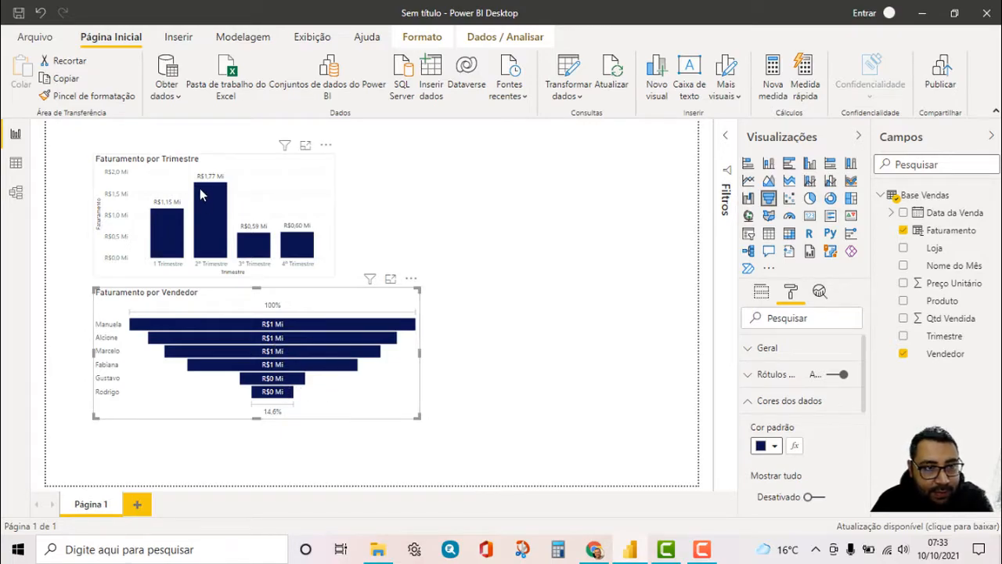
Set the data label position of the Faturamento por Trimestre column chart to Interior central
mouse_move(202, 190)
left_click(259, 167)
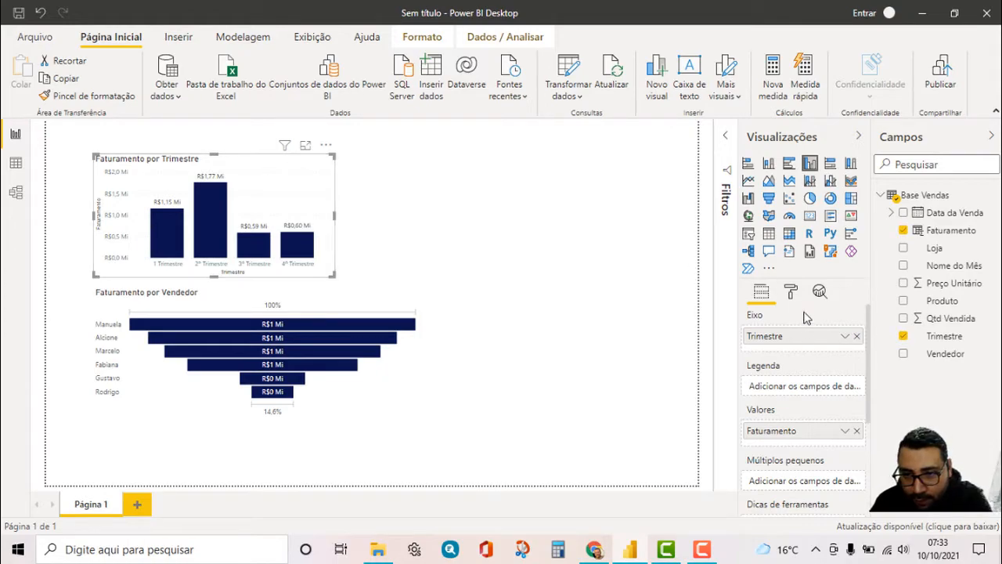
left_click(791, 292)
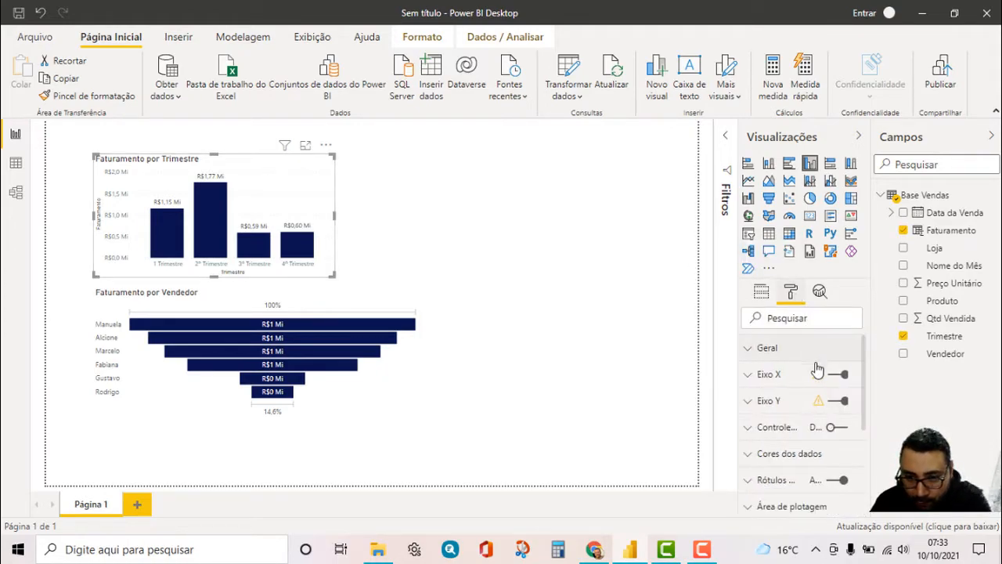
scroll(818, 384, "down", 2)
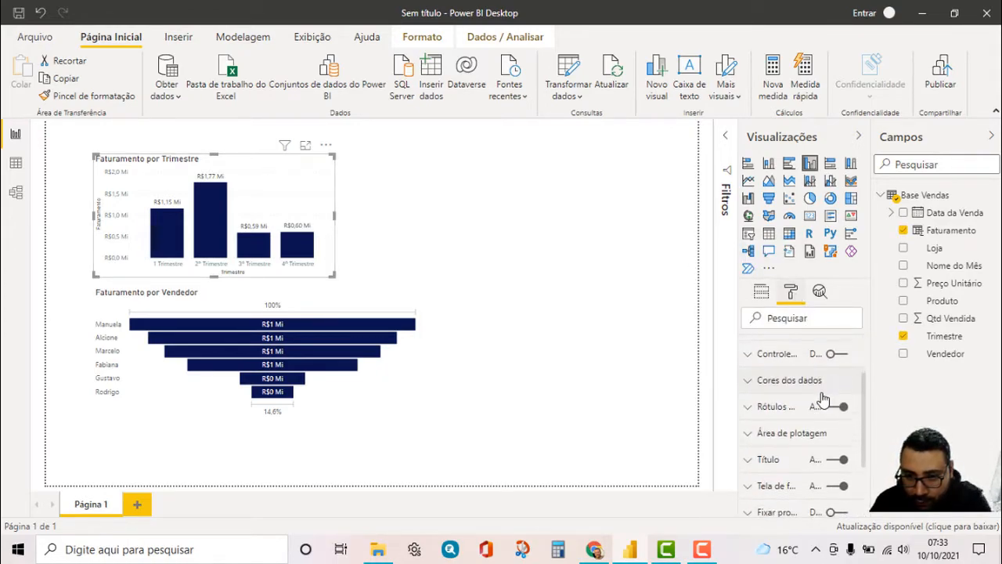
left_click(749, 409)
scroll(811, 415, "down", 4)
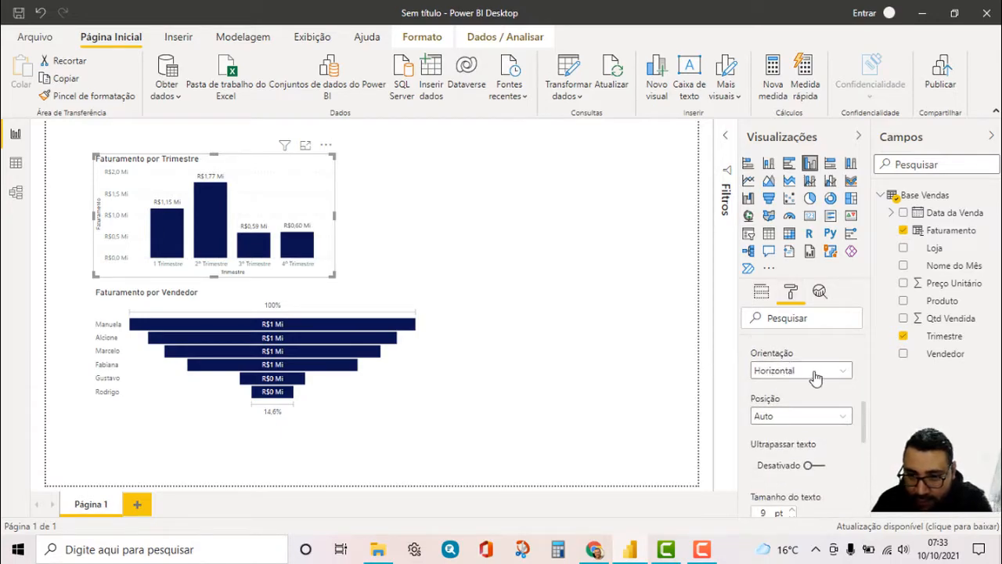
left_click(805, 419)
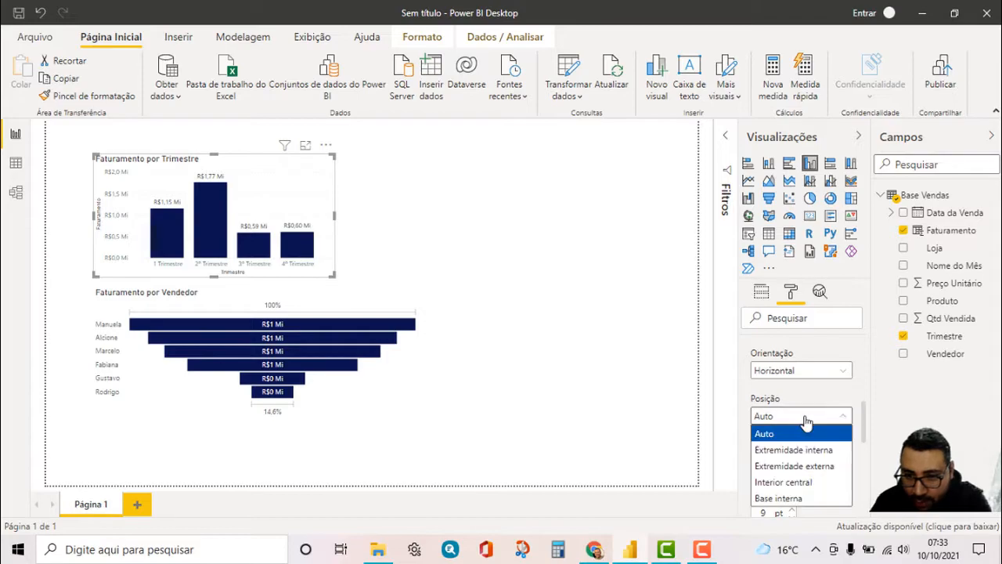
left_click(807, 483)
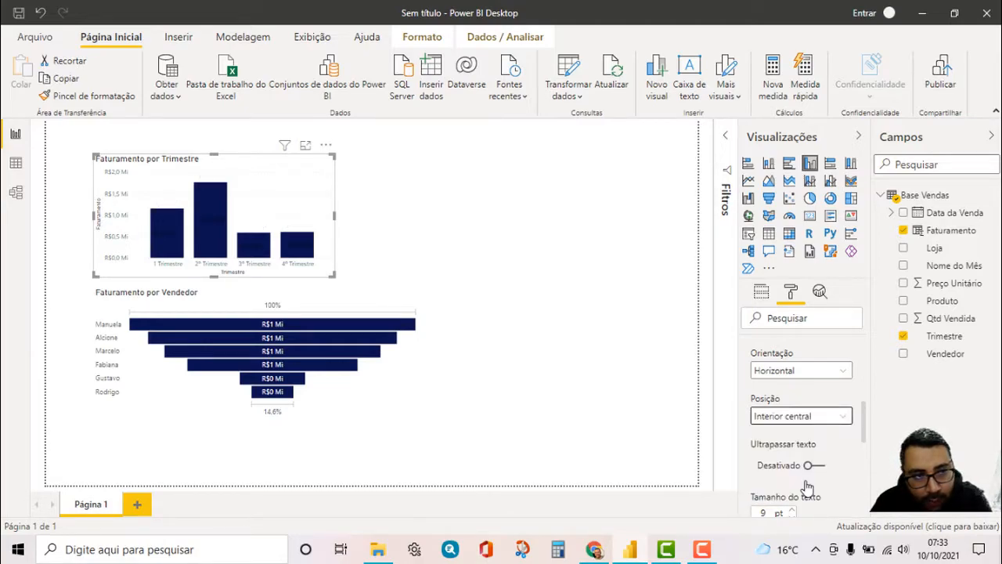
Change the data label color of the Faturamento por Trimestre column chart to white
scroll(786, 407, "up", 3)
left_click(775, 378)
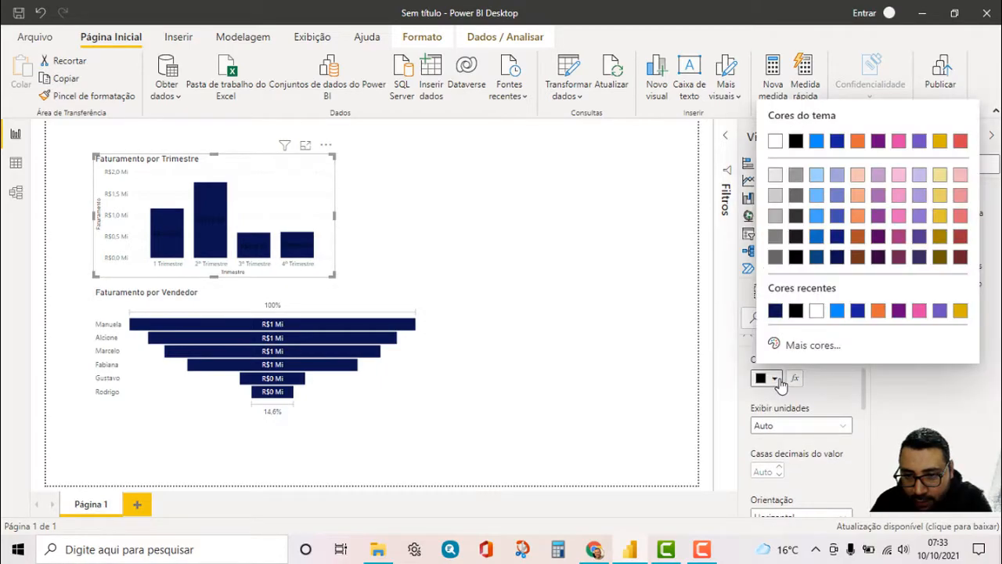
left_click(816, 310)
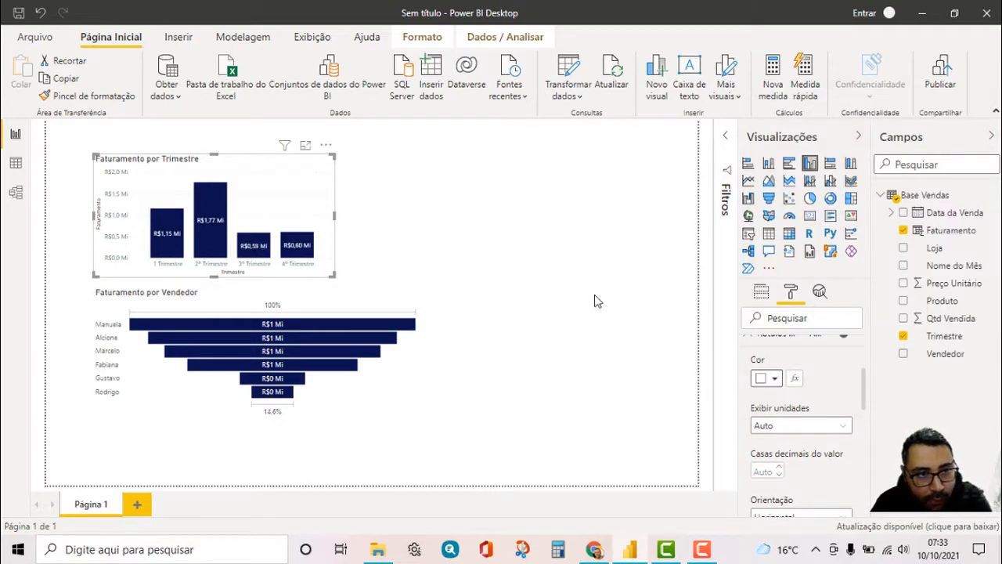
left_click(569, 286)
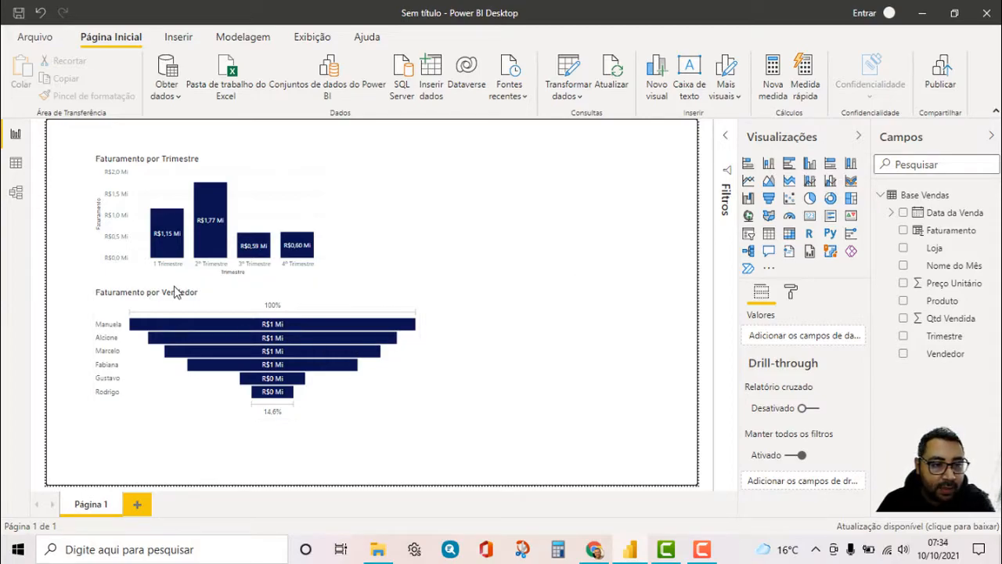
Center the title of the Faturamento por Vendedor funnel chart and set its font color to black
left_click(225, 297)
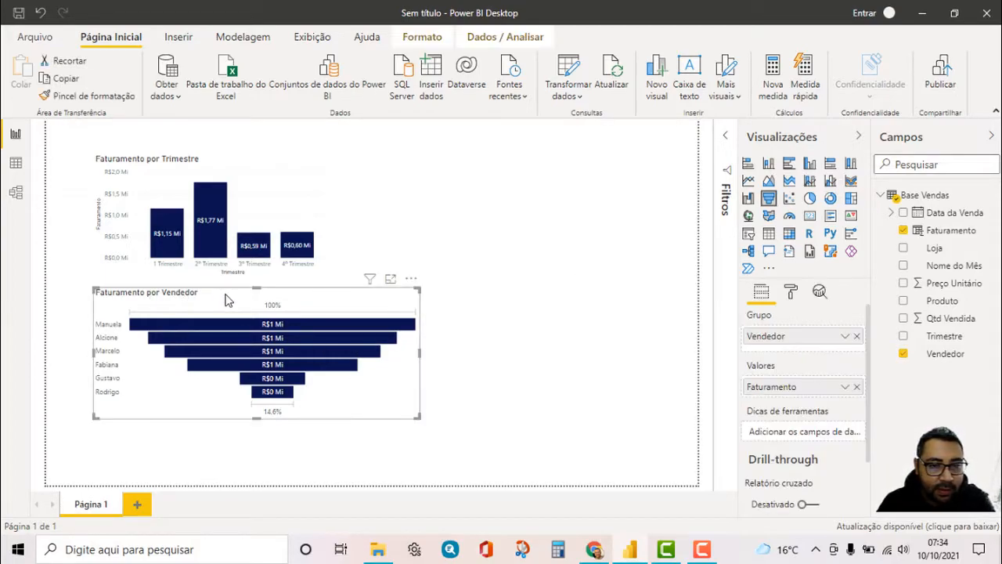
left_click(791, 292)
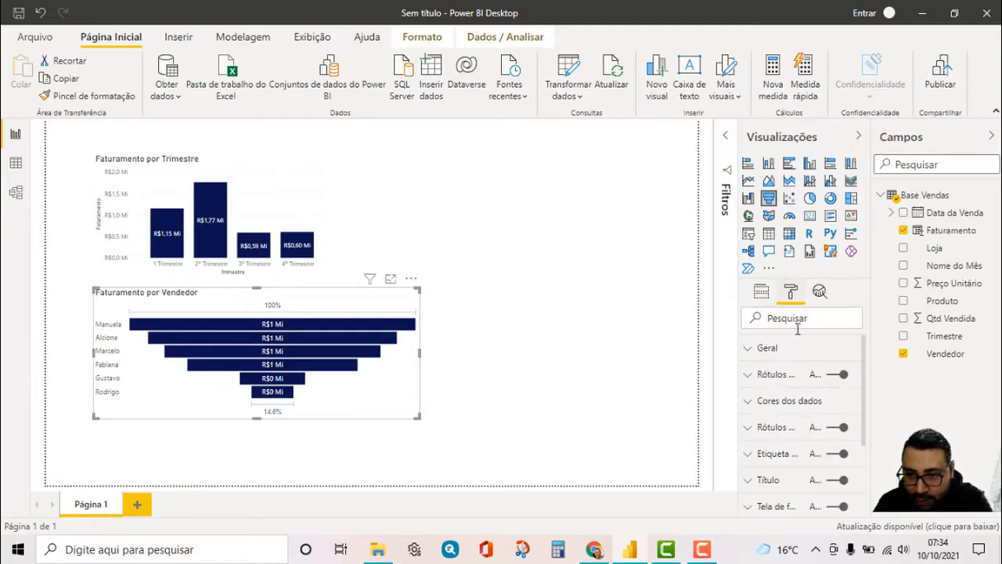
left_click(756, 479)
scroll(806, 430, "down", 3)
scroll(821, 427, "down", 5)
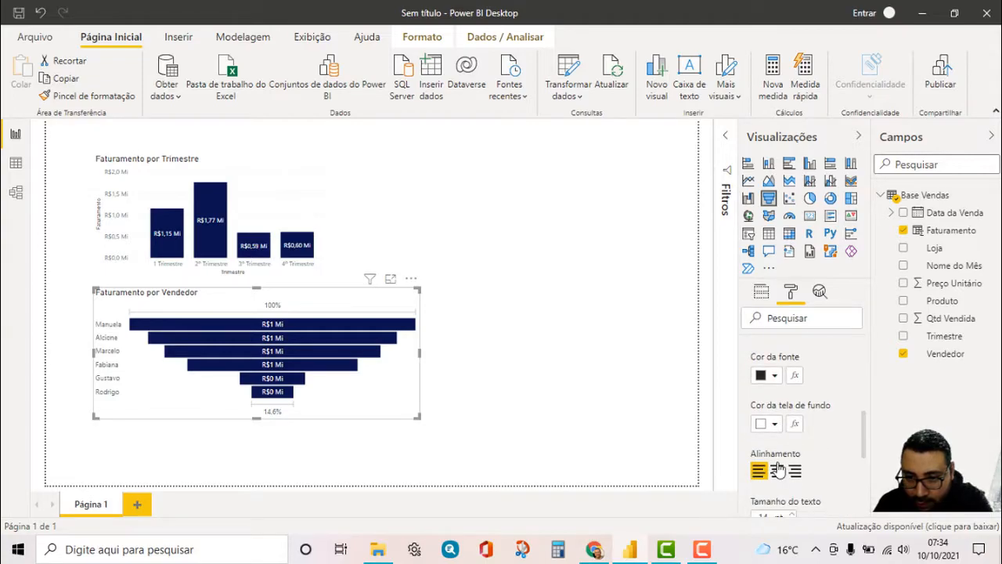
left_click(776, 470)
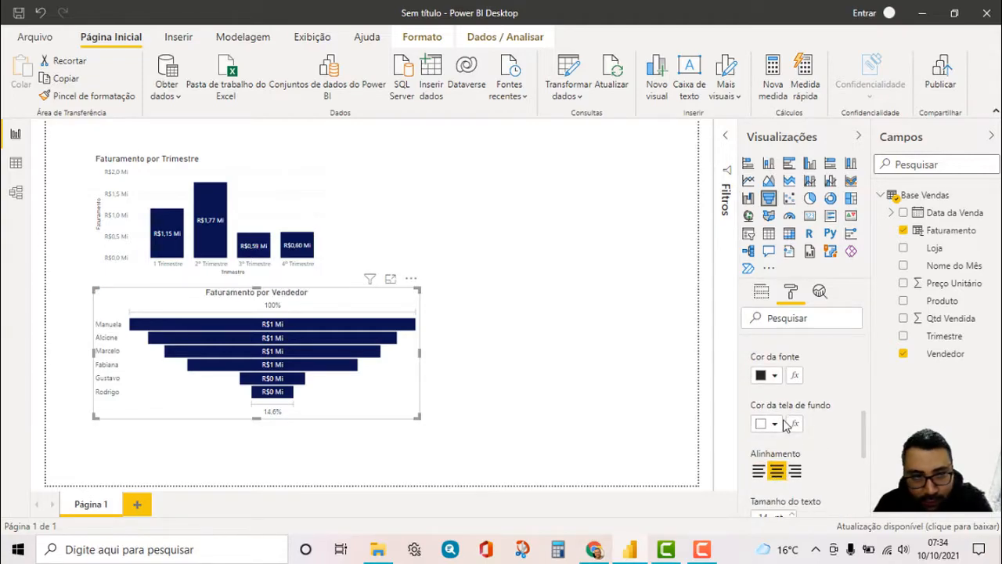
left_click(775, 375)
left_click(814, 309)
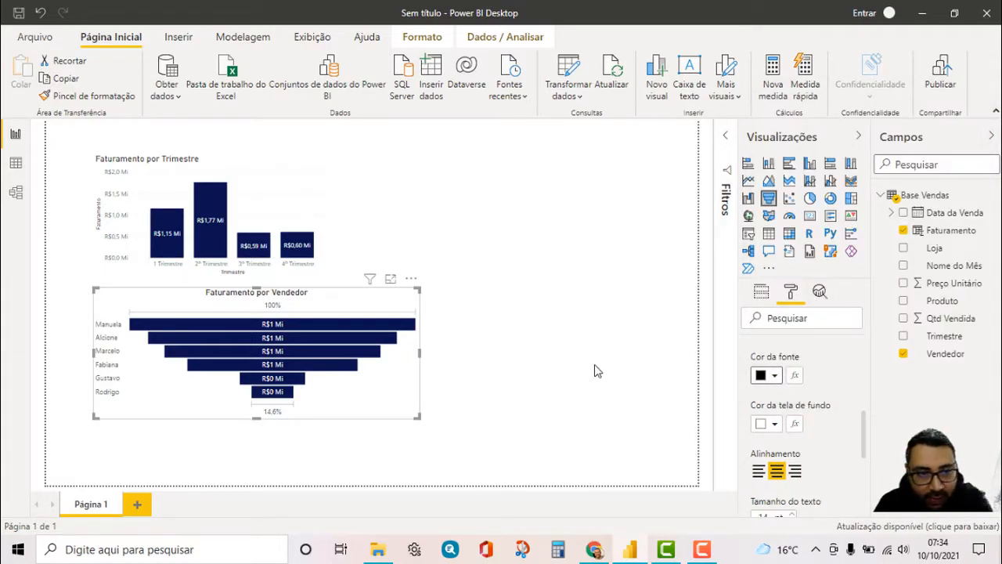
Set the title font color of the Faturamento por Trimestre chart to black and center the title
left_click(253, 179)
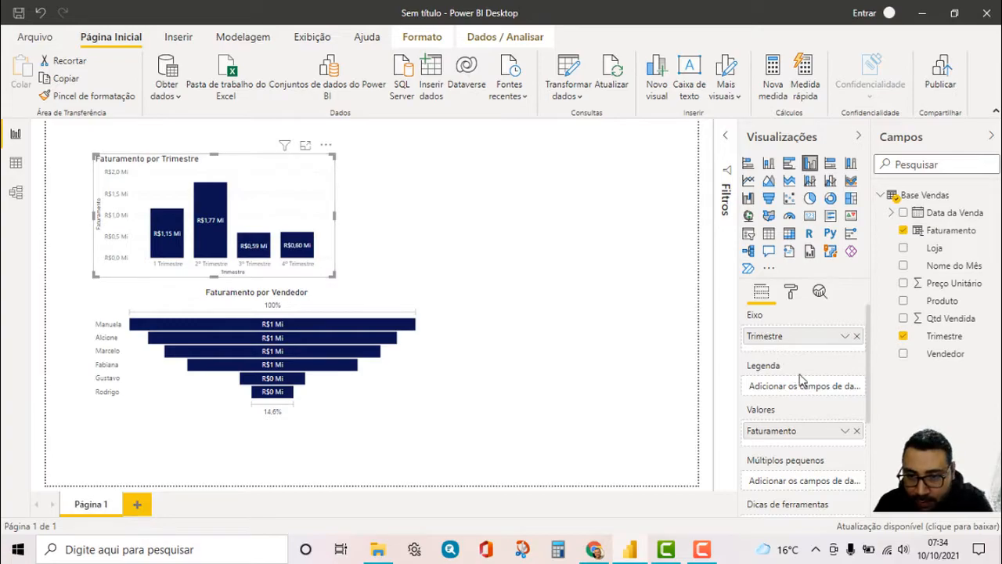
left_click(792, 293)
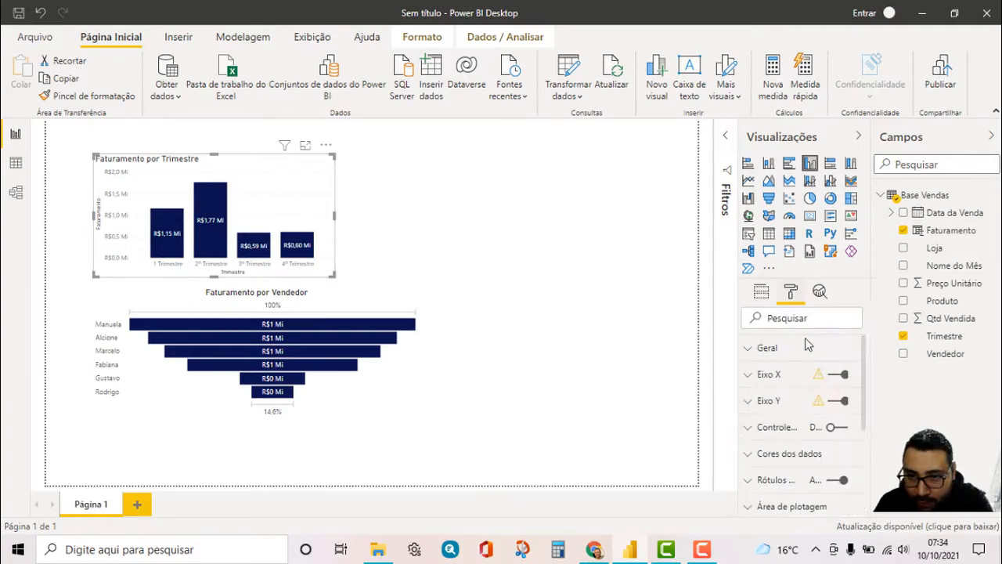
scroll(767, 458, "down", 2)
left_click(754, 461)
scroll(806, 476, "down", 6)
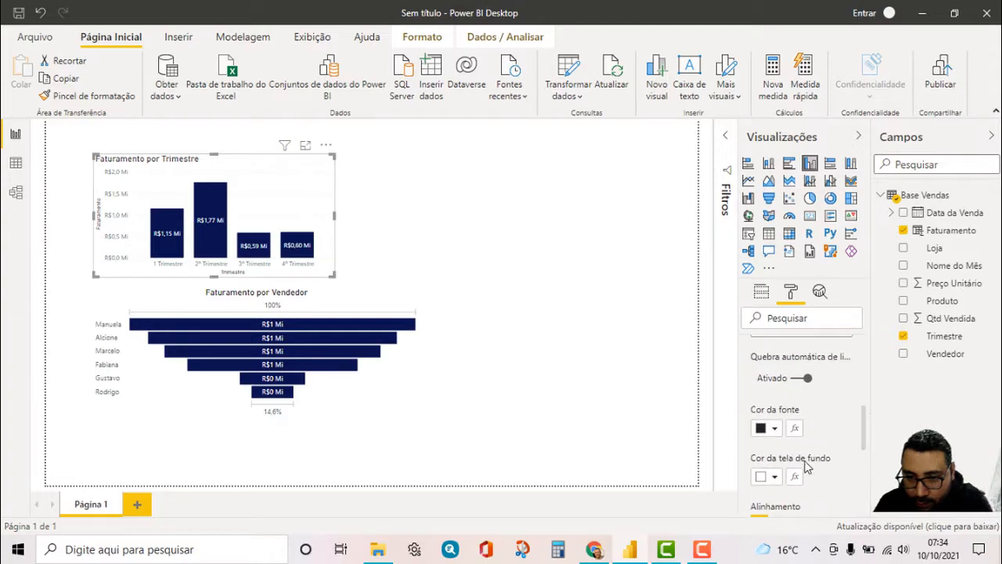
left_click(775, 429)
scroll(797, 379, "down", 4)
scroll(799, 434, "up", 2)
left_click(777, 450)
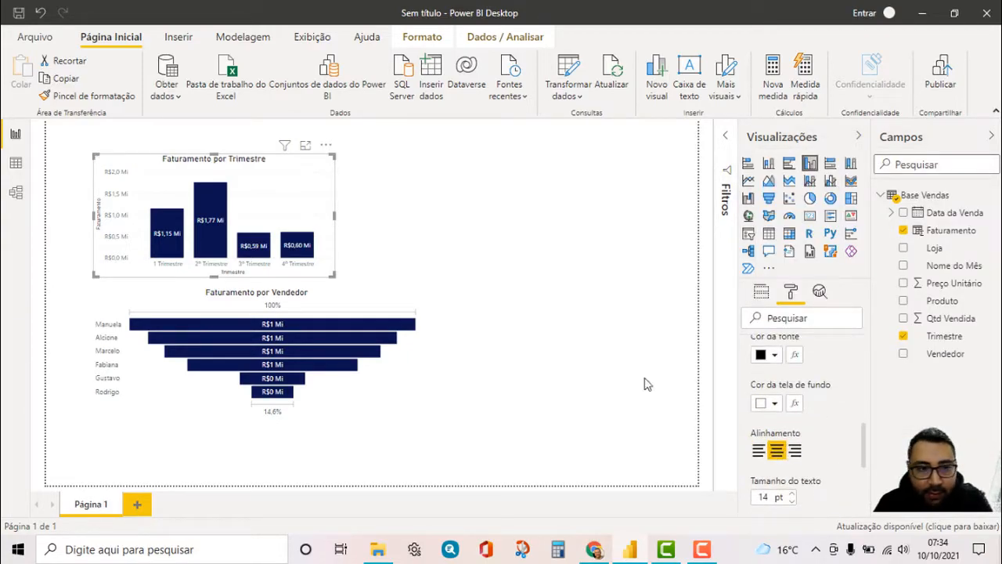
left_click(573, 327)
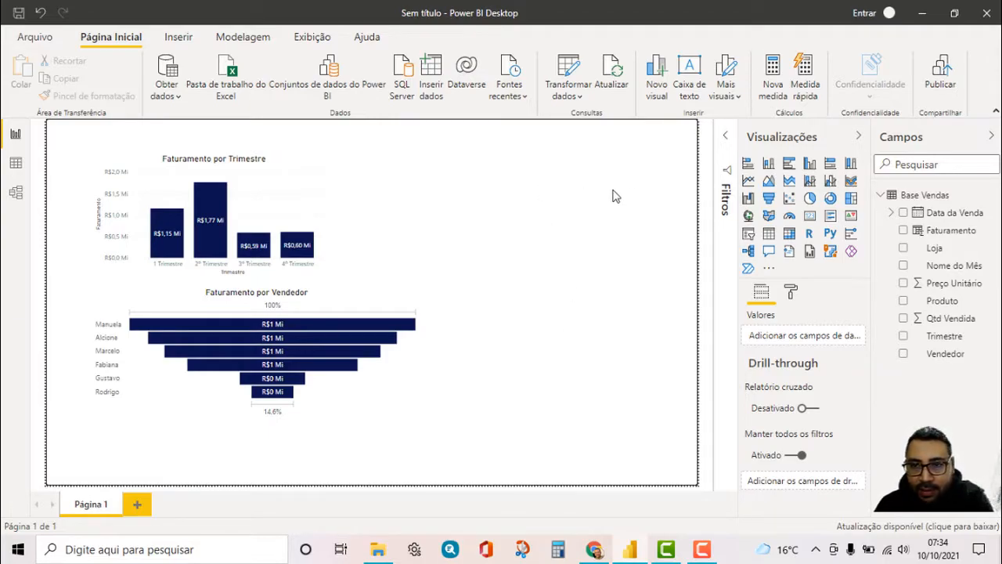
Add a clustered bar chart beside the column chart with Produto as axis and Faturamento as values
left_click(790, 163)
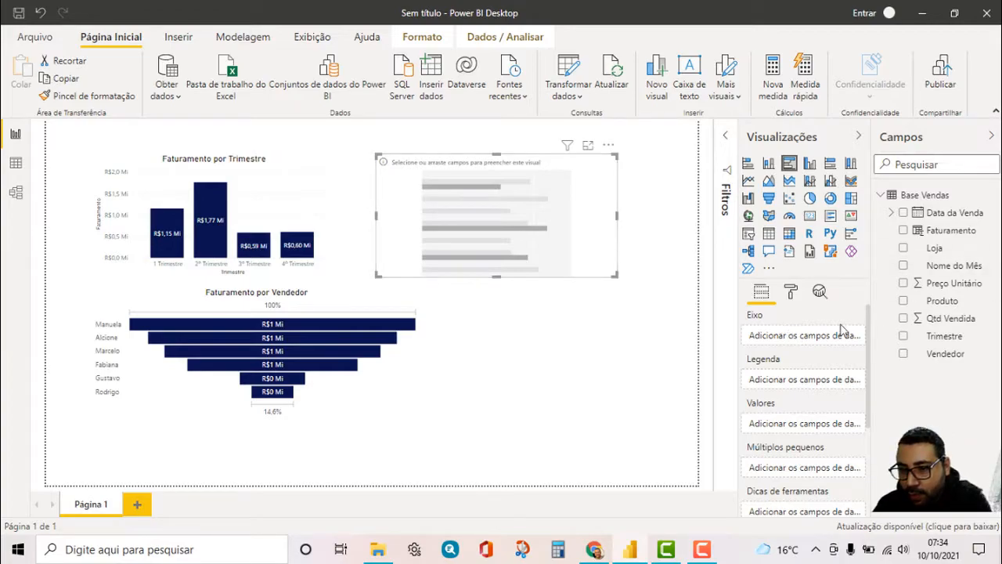
left_click_drag(940, 306, 818, 334)
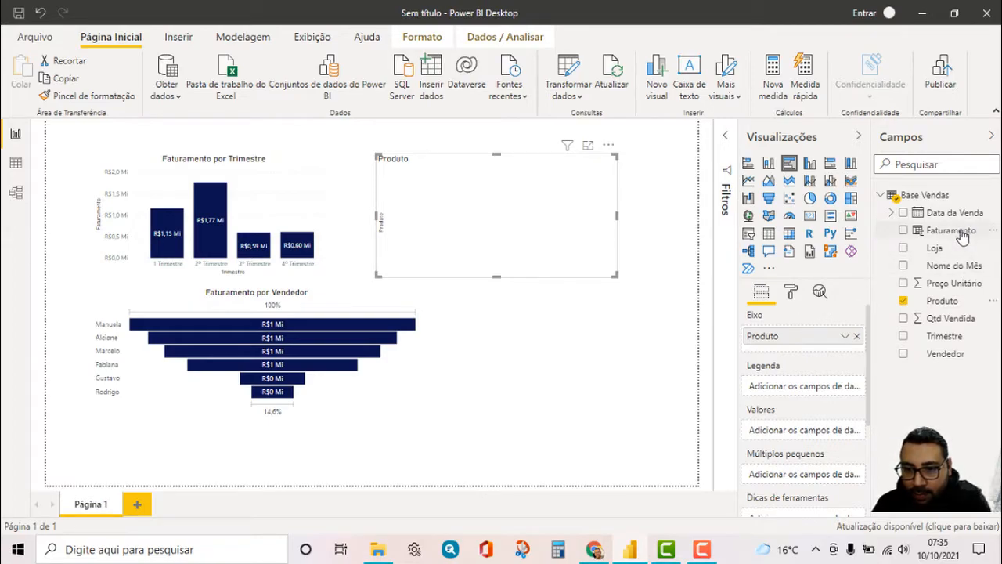
mouse_move(963, 238)
left_mouse_down()
mouse_move(802, 432)
mouse_move(829, 426)
left_mouse_up()
left_click(547, 327)
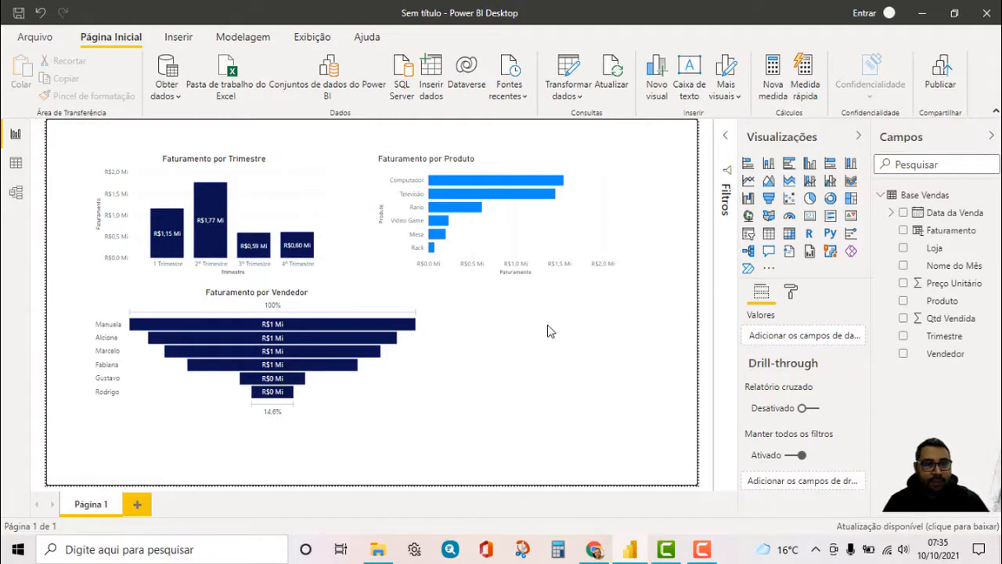
Set the default data color of the Faturamento por Produto bars to the recently used dark navy blue
left_click(536, 162)
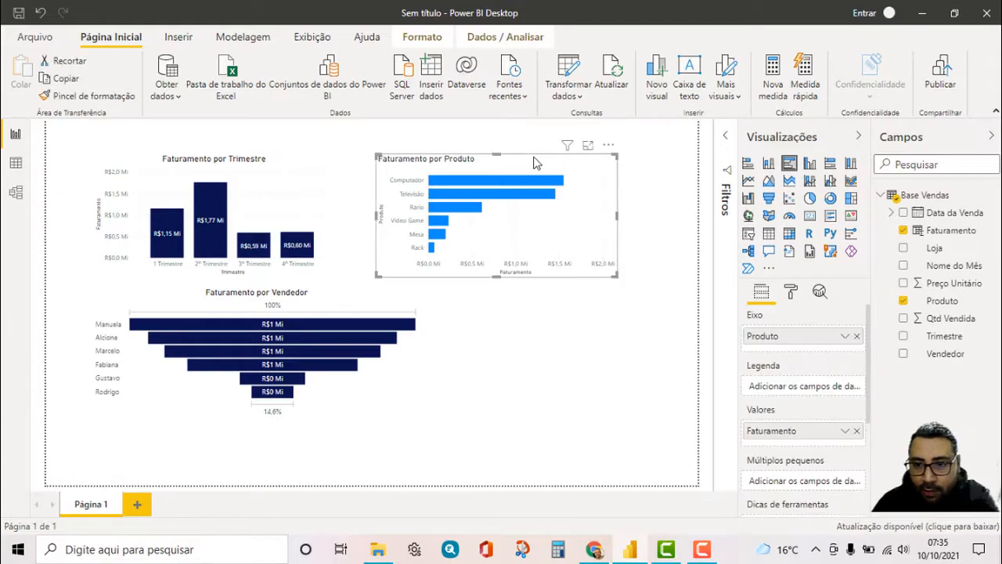
left_click(792, 293)
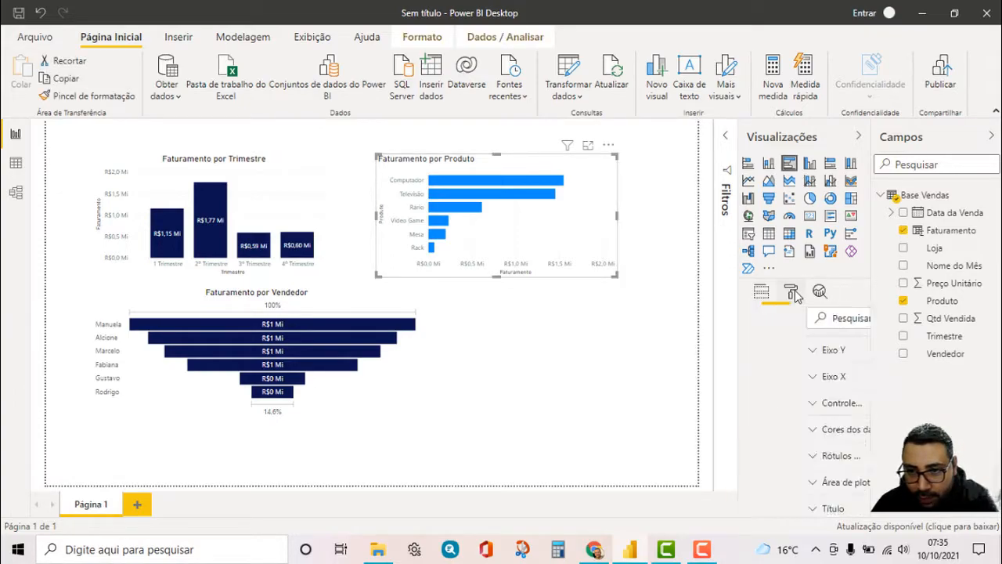
scroll(775, 392, "down", 2)
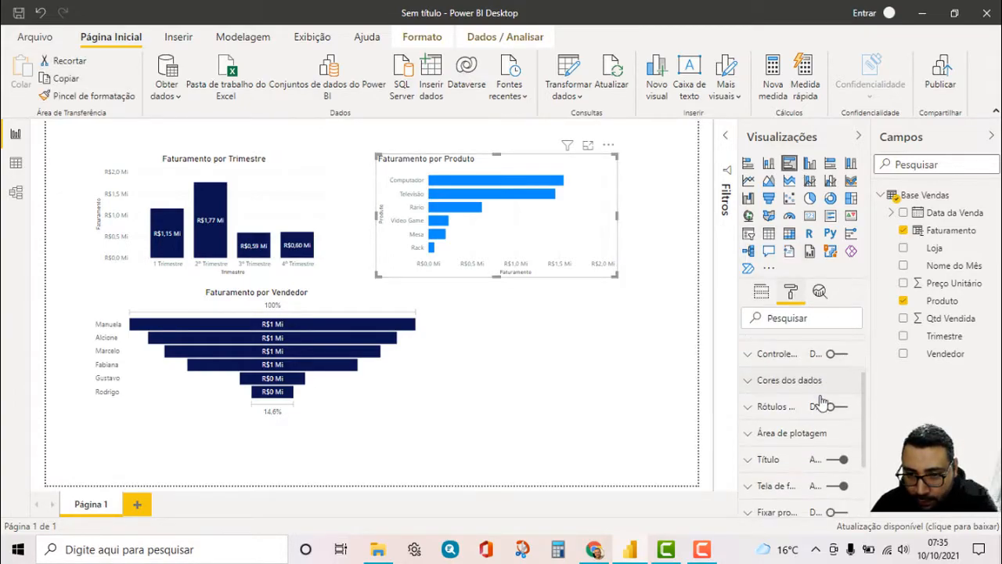
left_click(758, 381)
left_click(773, 425)
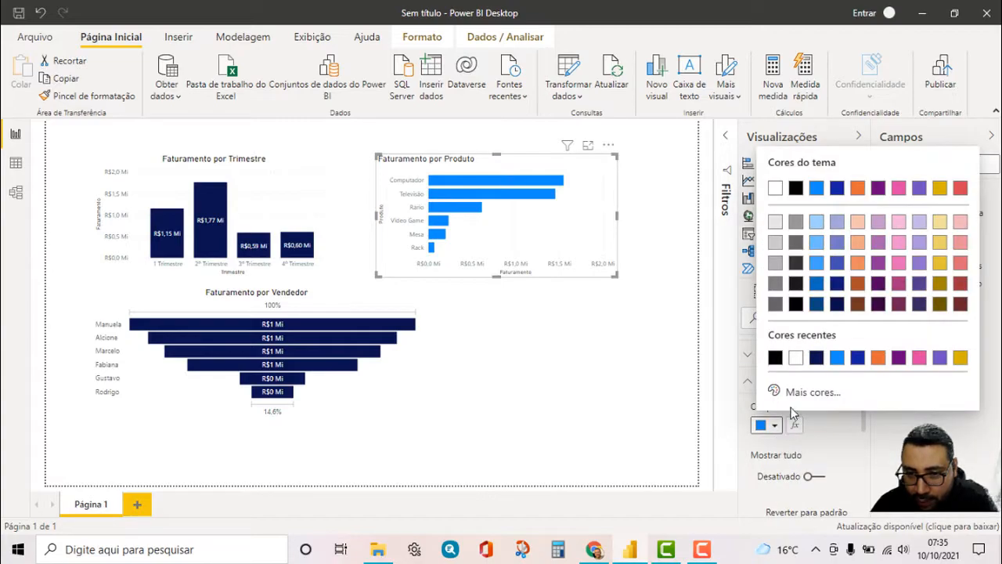
left_click(817, 358)
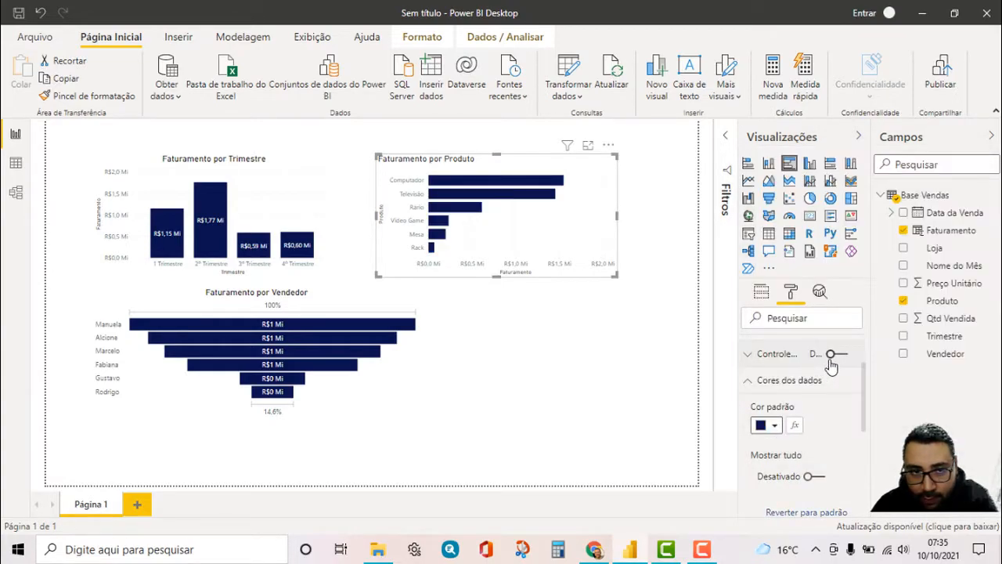
left_click(749, 384)
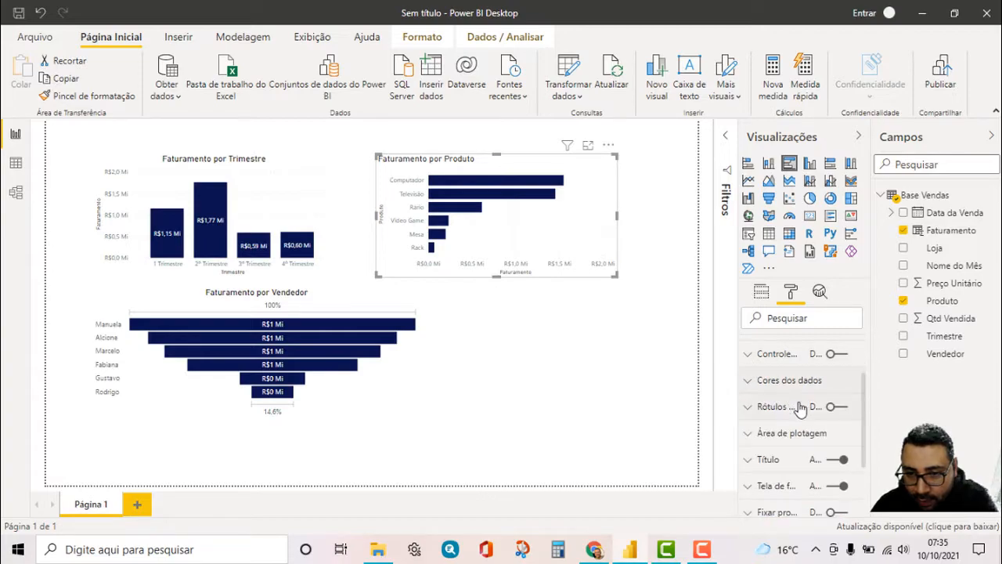
Turn on data labels for the Faturamento por Produto bars and set the label color to the recently used white
left_click(749, 407)
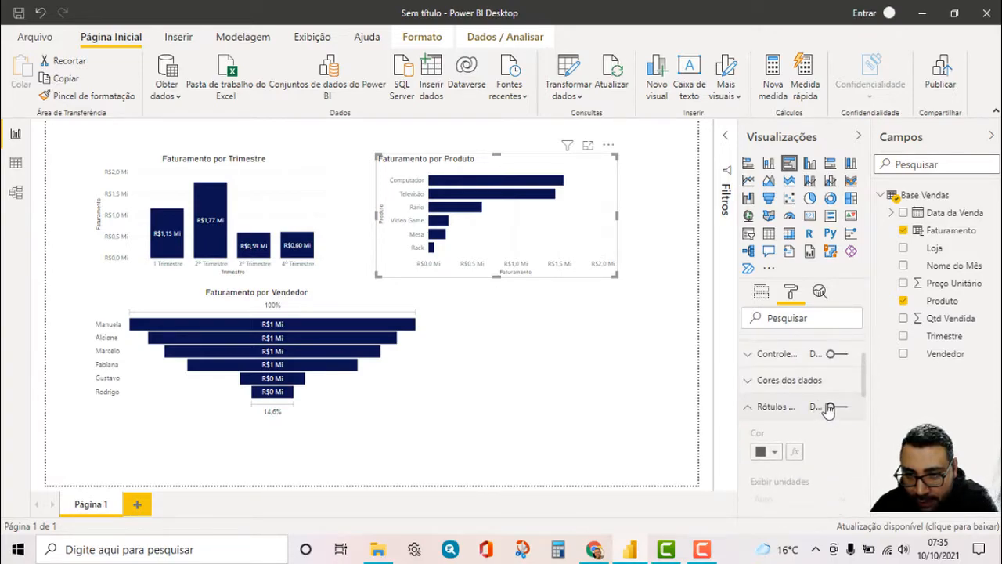
left_click(832, 407)
scroll(799, 415, "down", 2)
left_click(777, 381)
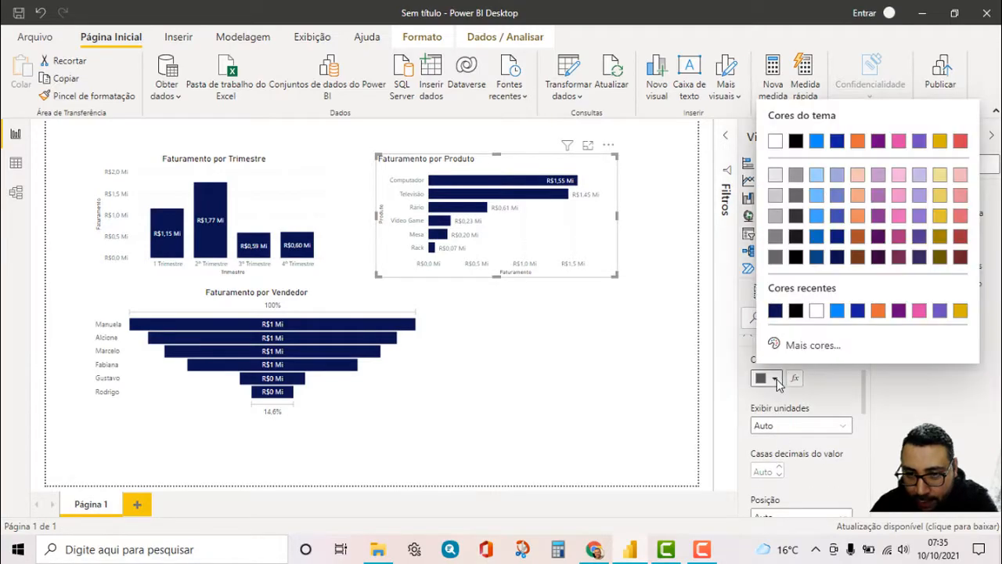
left_click(819, 314)
Set the data label position of the Faturamento por Produto chart to Interior central
scroll(812, 402, "down", 4)
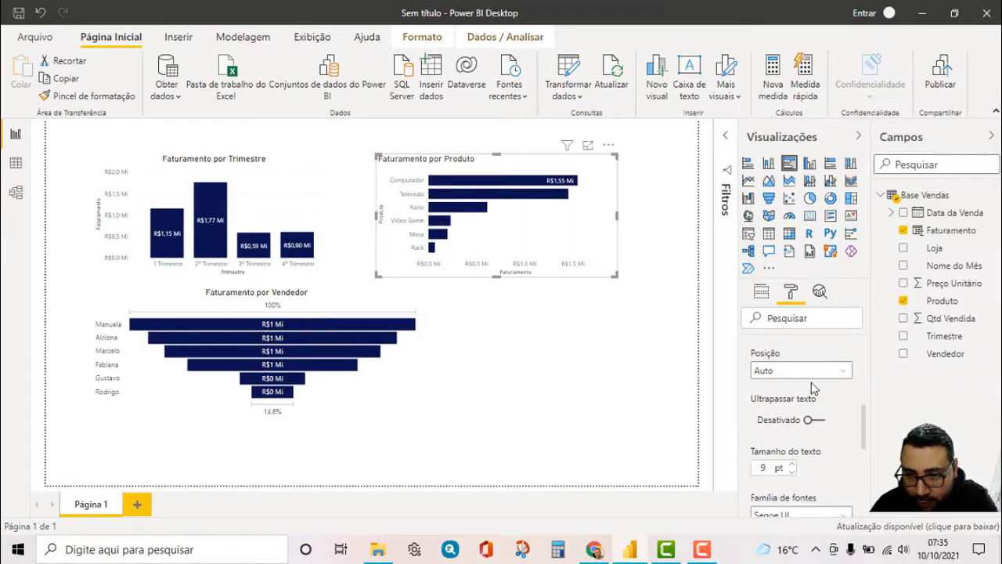
left_click(813, 373)
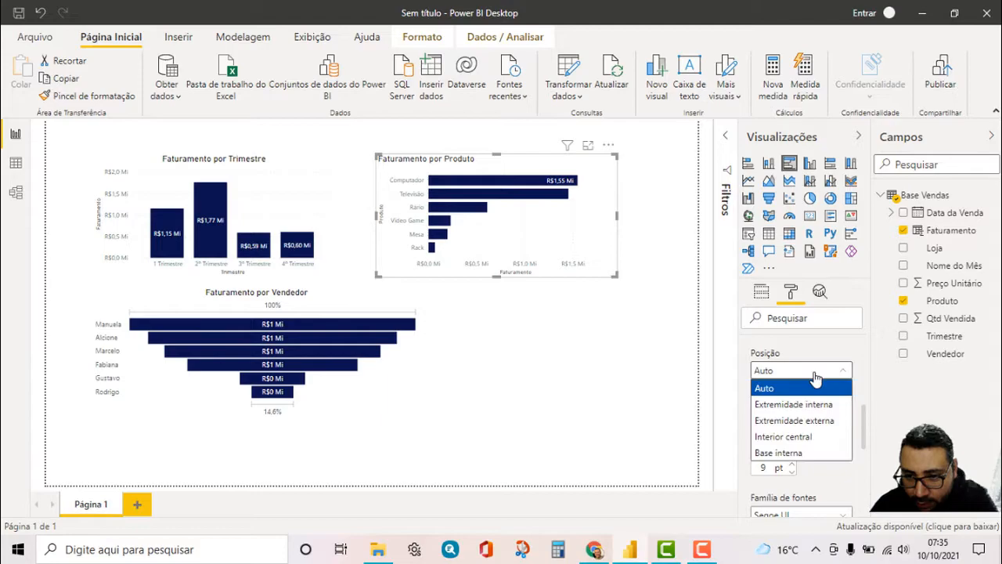
left_click(797, 439)
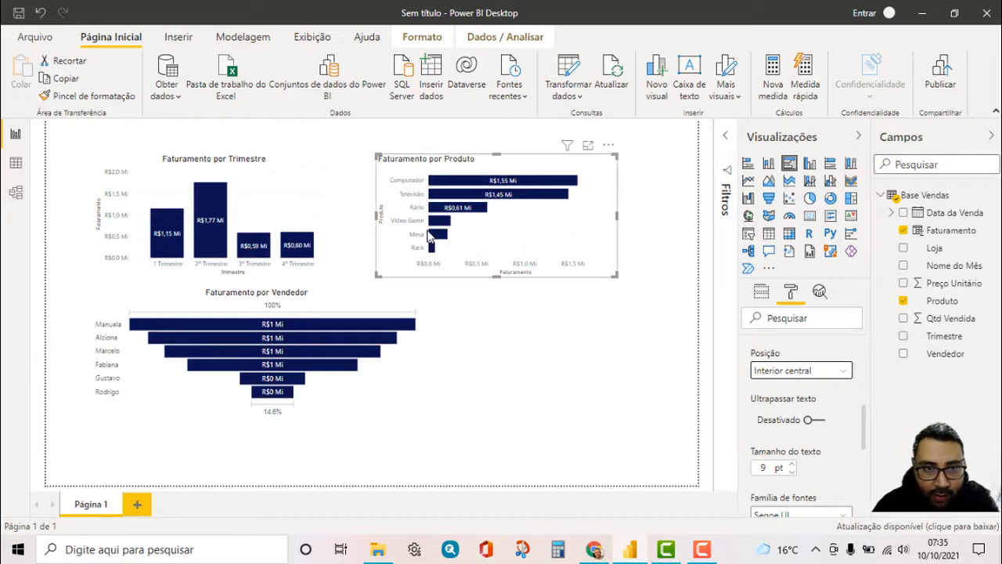
left_click(491, 350)
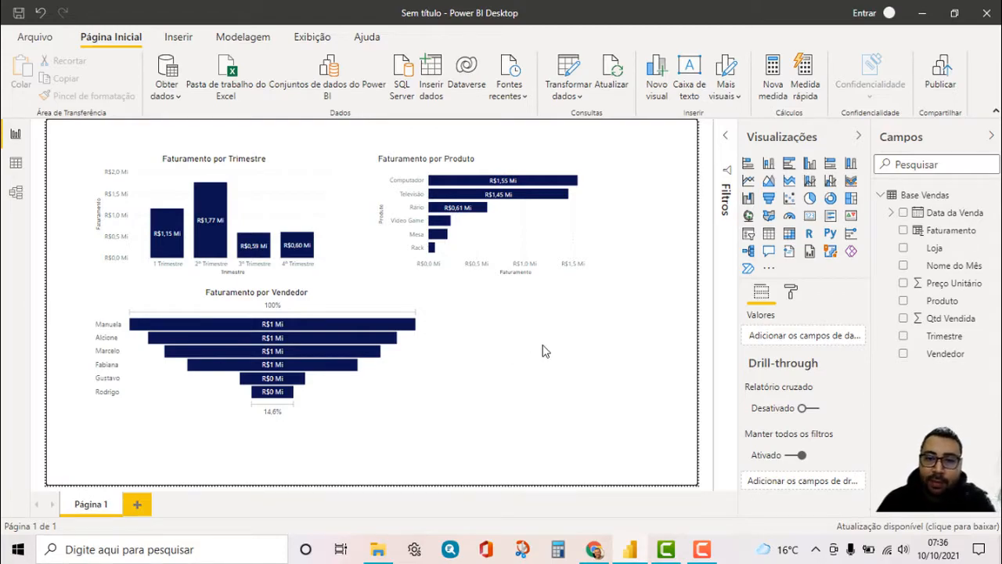
Add a table visual beside the funnel chart with Loja and Faturamento as values, and open its formatting options
left_click(770, 234)
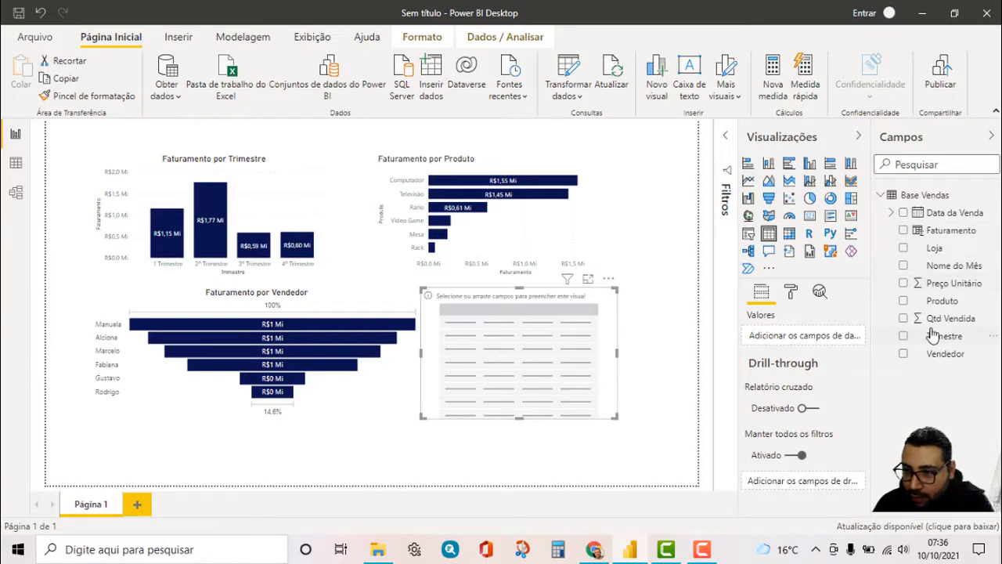
left_click_drag(939, 249, 822, 336)
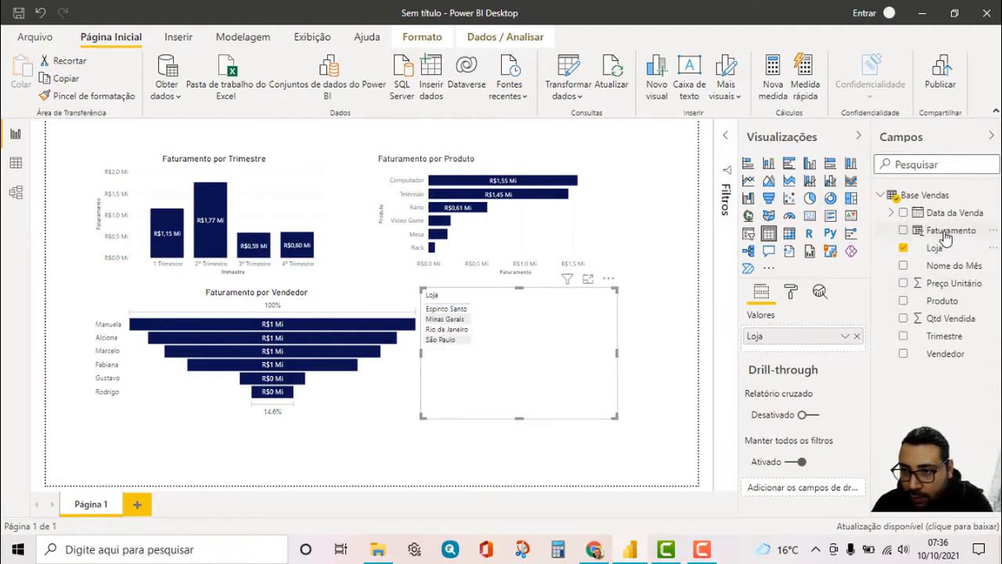
left_click_drag(944, 232, 809, 351)
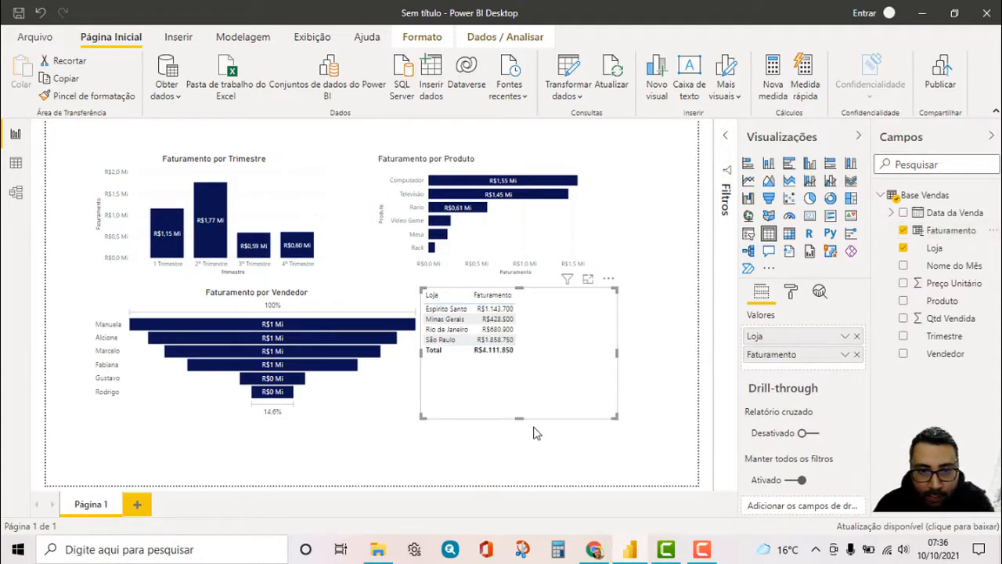
left_click(791, 295)
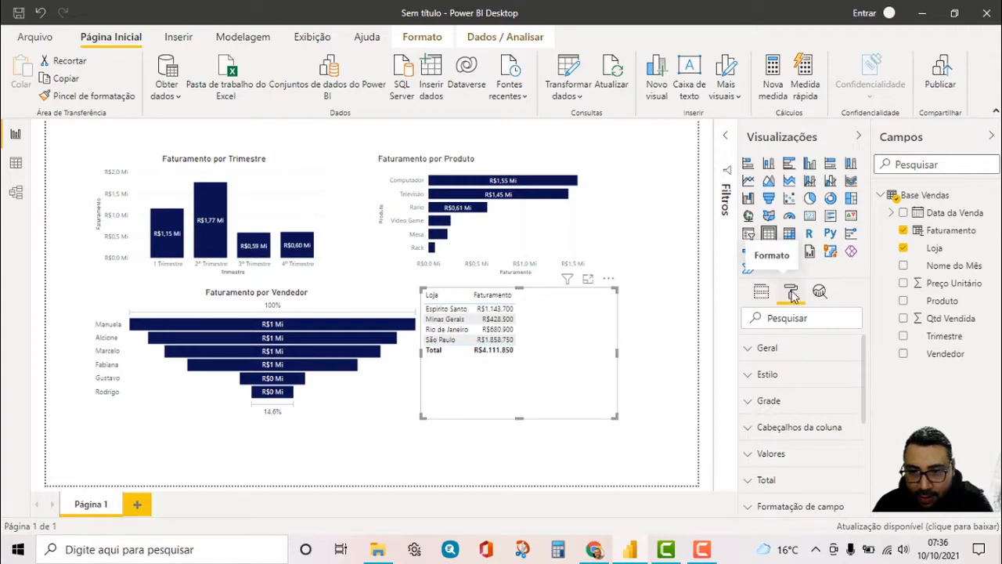
left_click(753, 350)
scroll(755, 356, "down", 3)
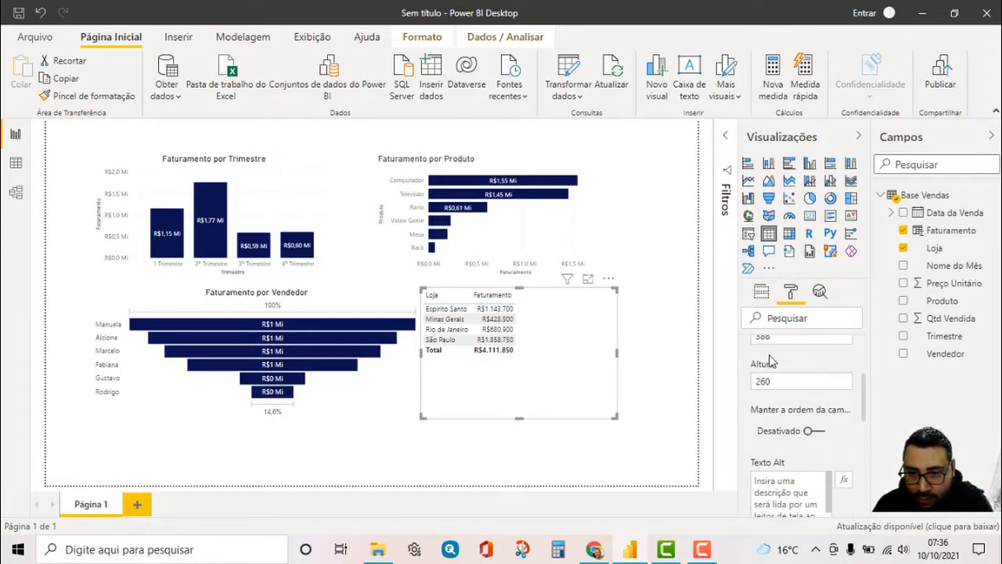
scroll(756, 360, "up", 3)
left_click(754, 357)
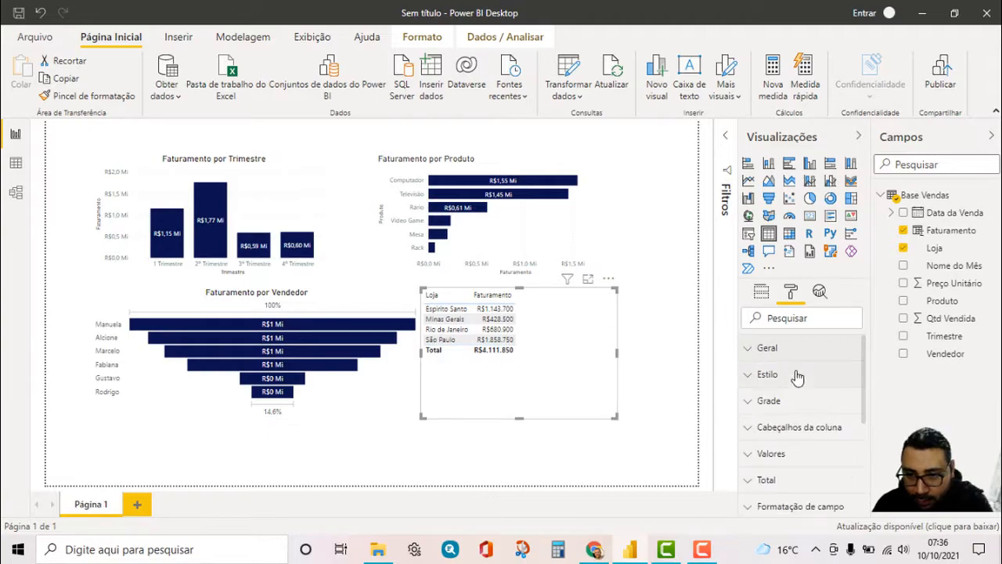
Increase the text size of the table's values to 16 pt
scroll(830, 403, "down", 2)
left_click(745, 384)
scroll(815, 402, "down", 2)
scroll(814, 401, "down", 6)
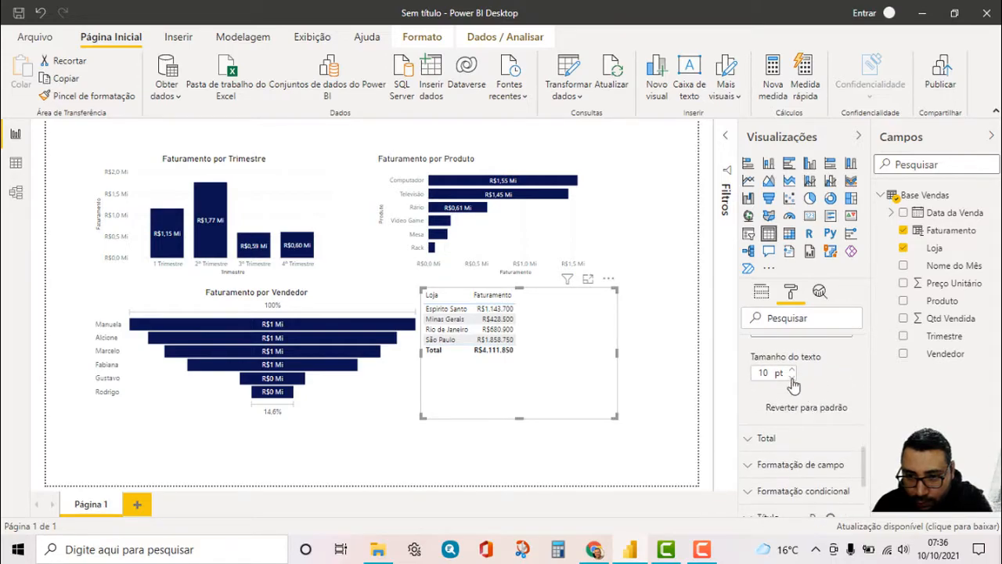
left_click(792, 370)
left_click(791, 370)
left_click(791, 370)
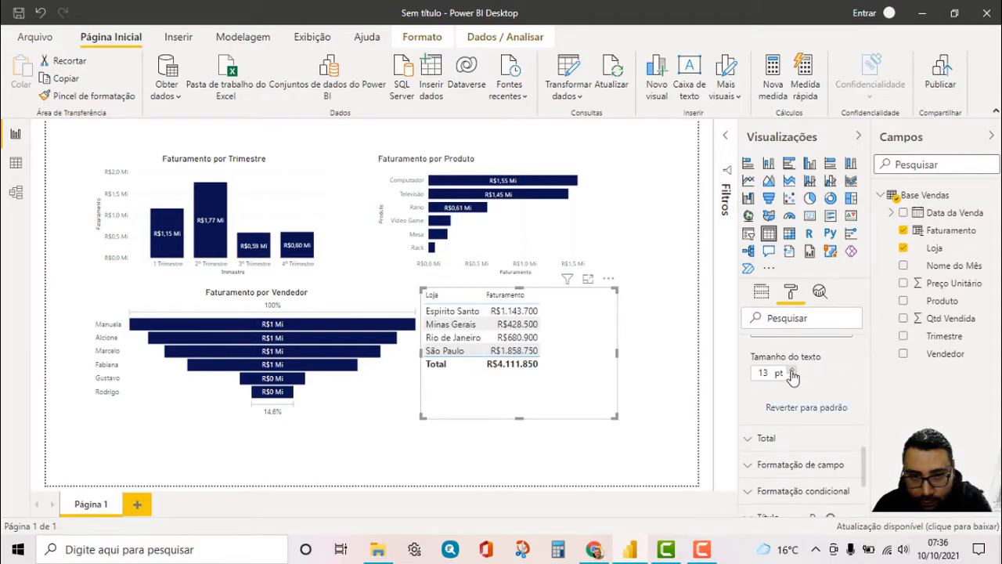
left_click(791, 370)
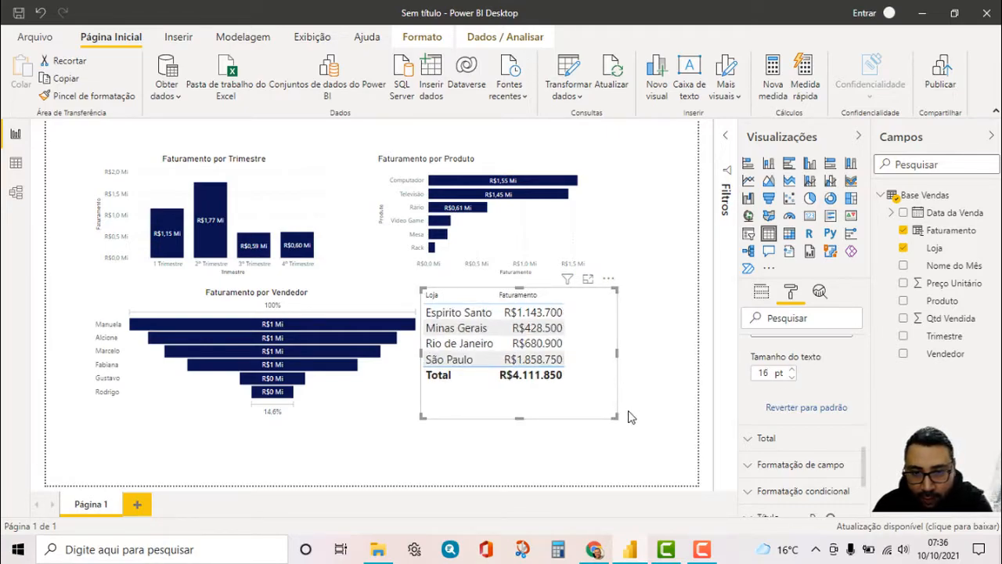
scroll(787, 398, "up", 10)
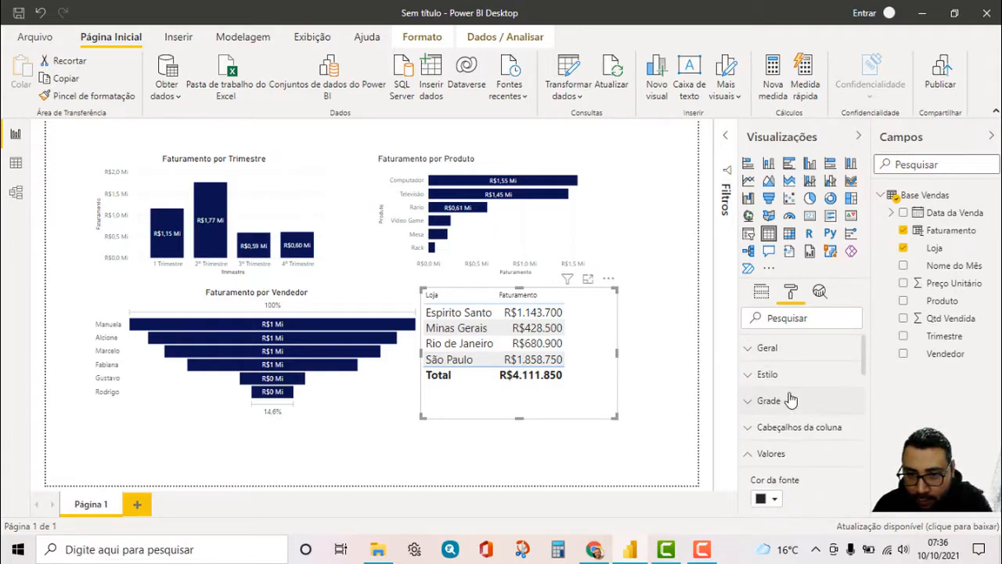
left_click(747, 453)
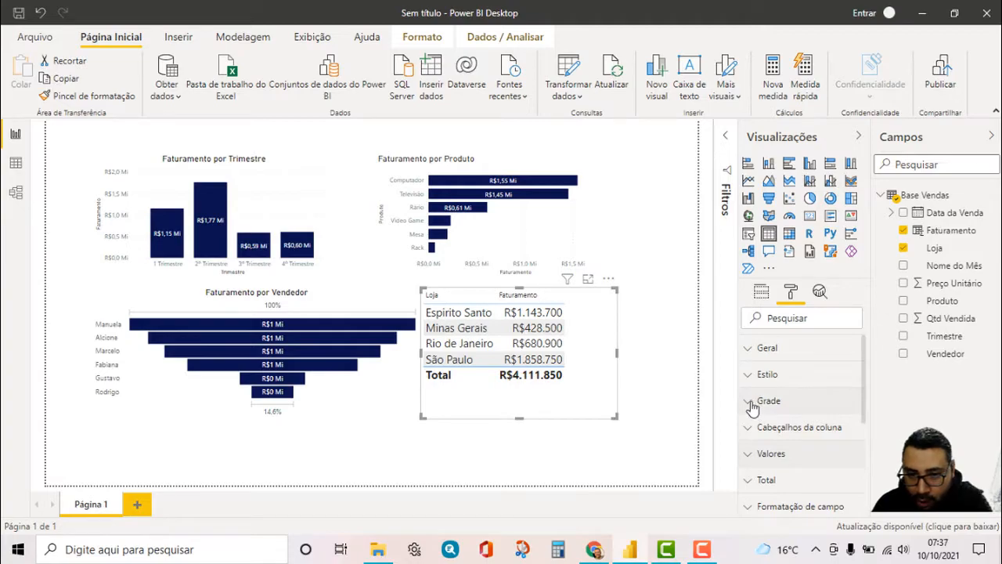
Turn on the vertical grid of the Loja table
left_click(752, 404)
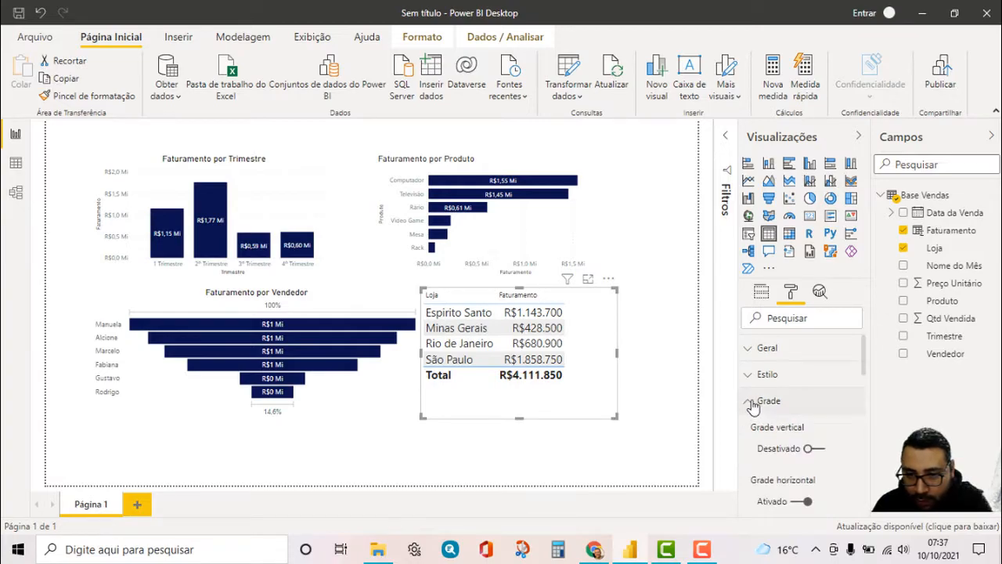
left_click(809, 451)
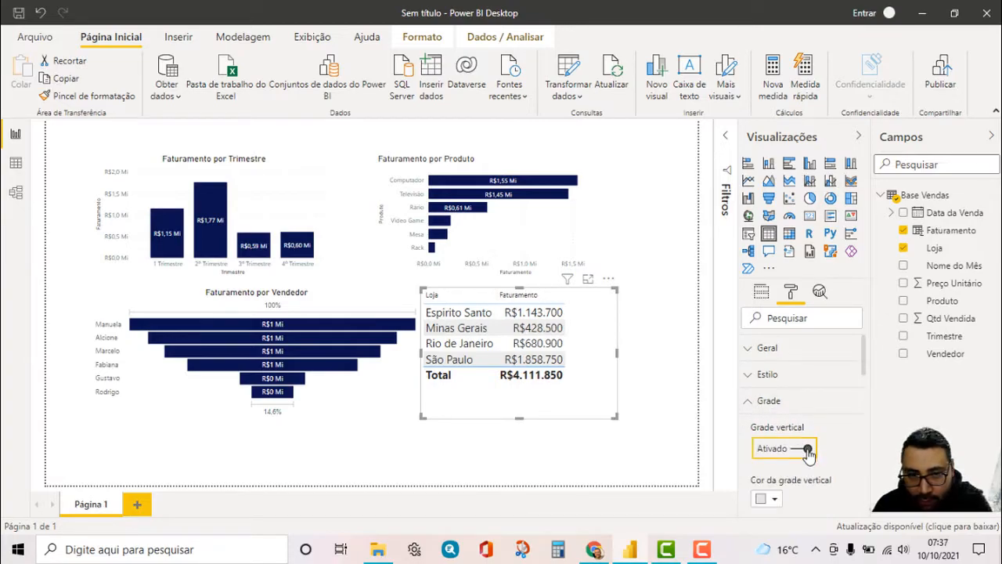
left_click(750, 403)
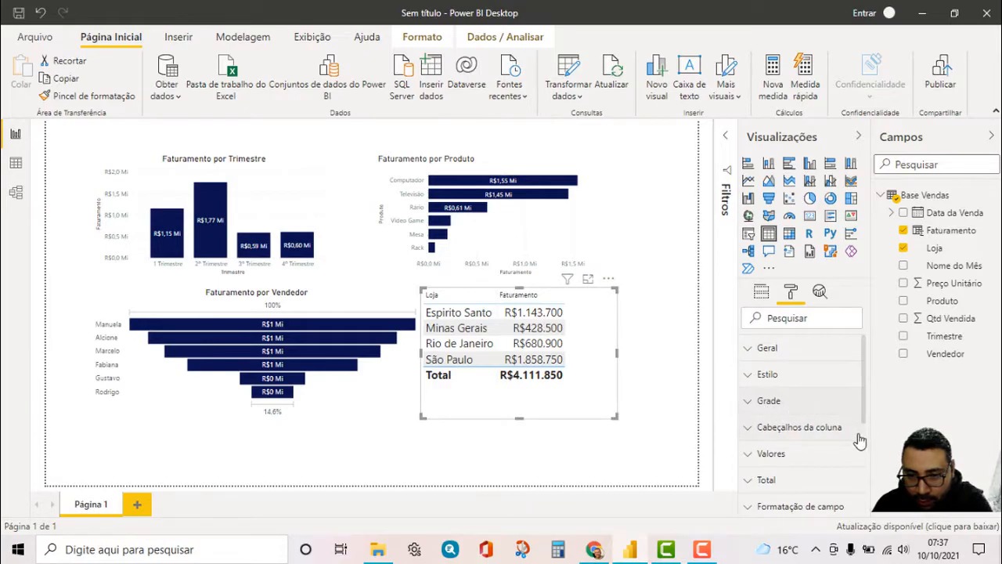
Enable the table's title and set its text to Faturamento por Loja
scroll(860, 441, "down", 1)
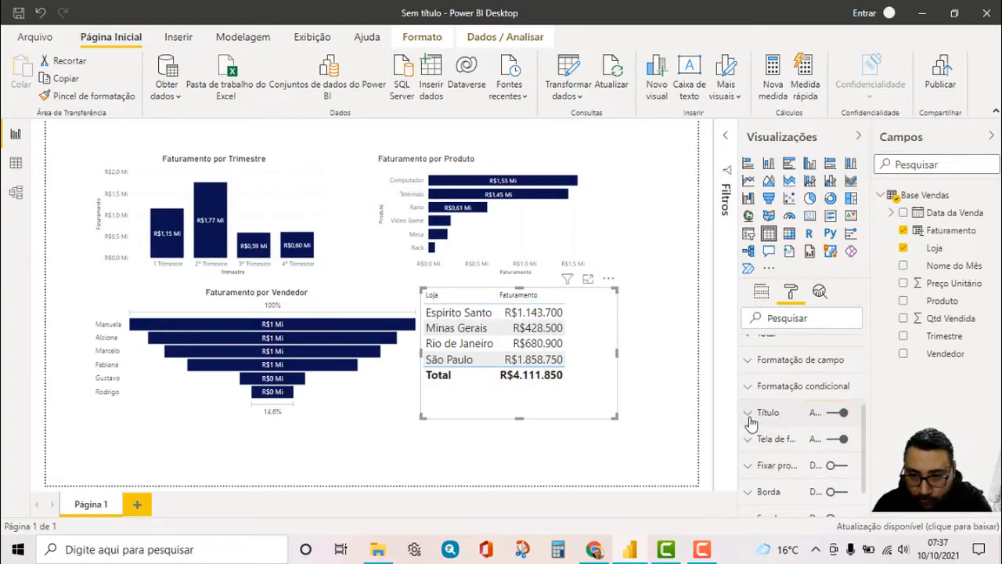
left_click(776, 452)
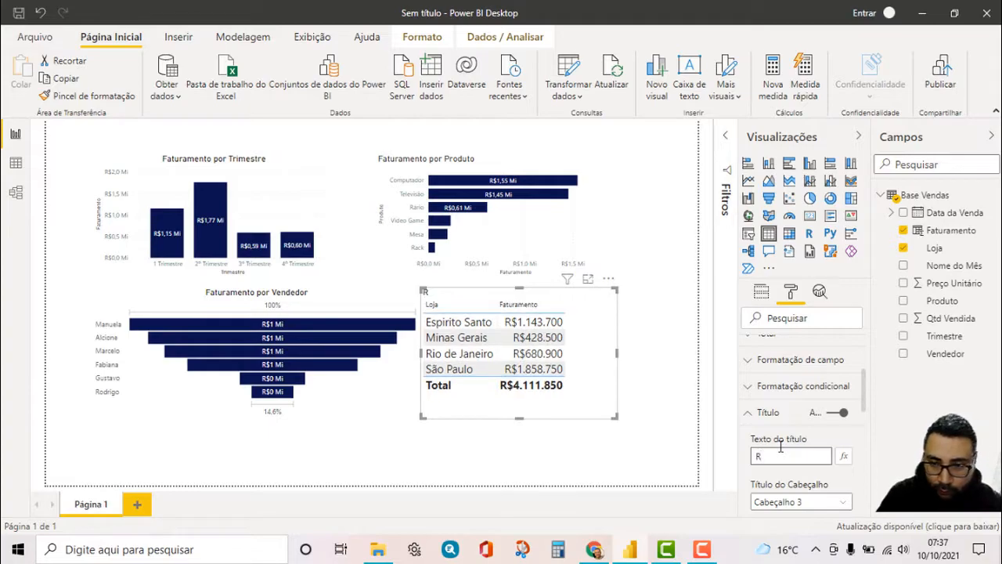
type("F")
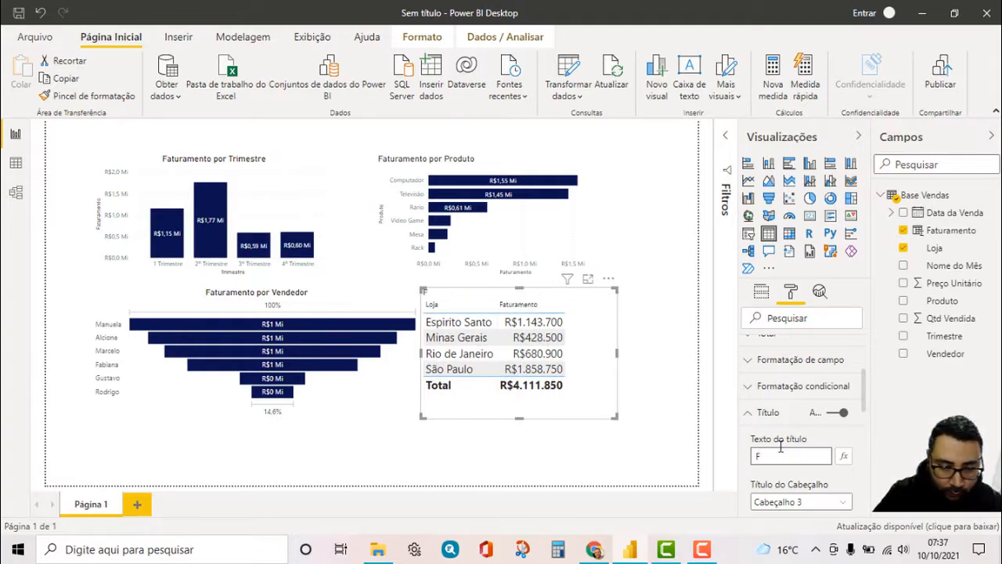
type("aturamento ")
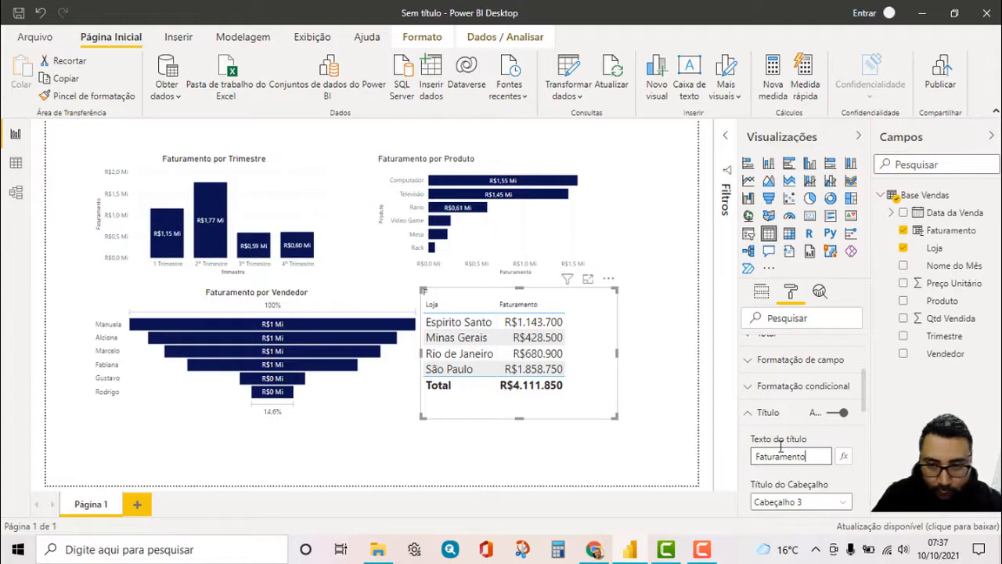
type("por Loja")
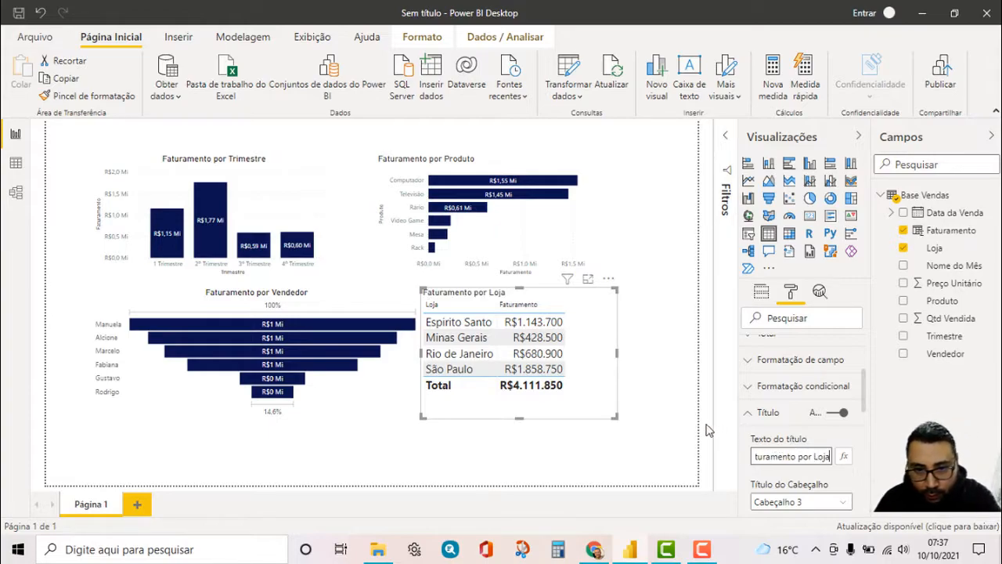
Center the title of the Faturamento por Loja table and set its font color to black
scroll(811, 451, "down", 3)
scroll(811, 451, "down", 2)
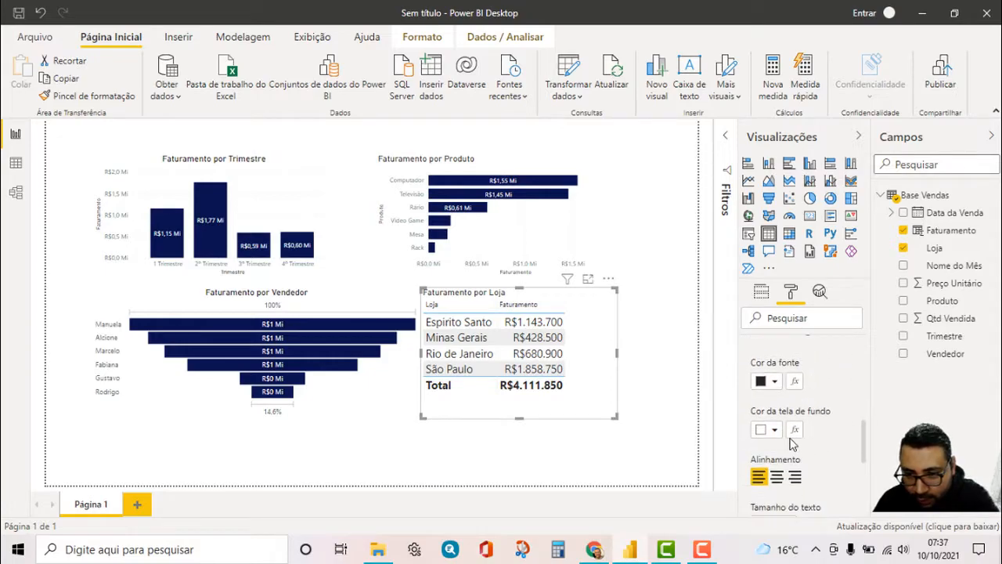
left_click(777, 477)
left_click(775, 384)
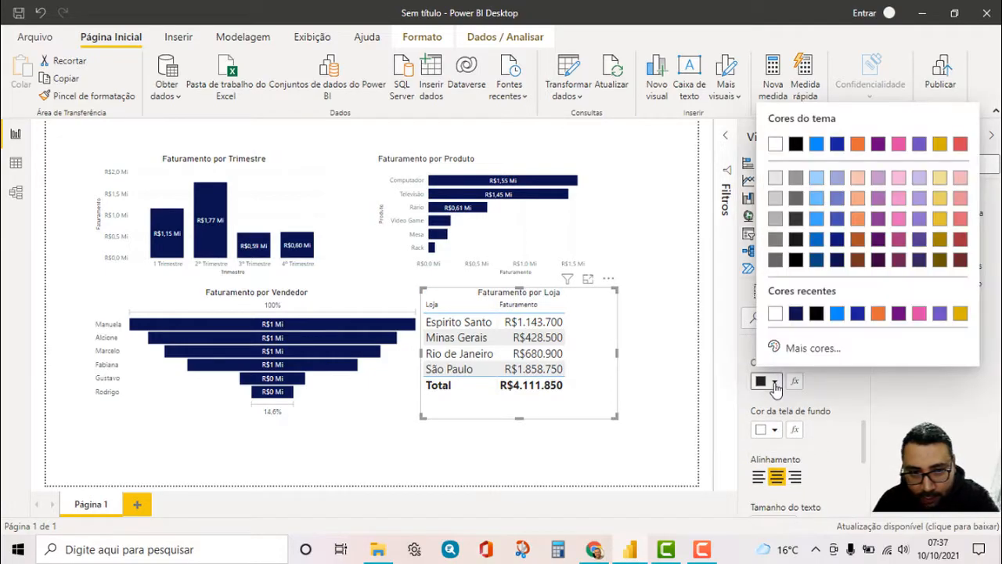
left_click(799, 151)
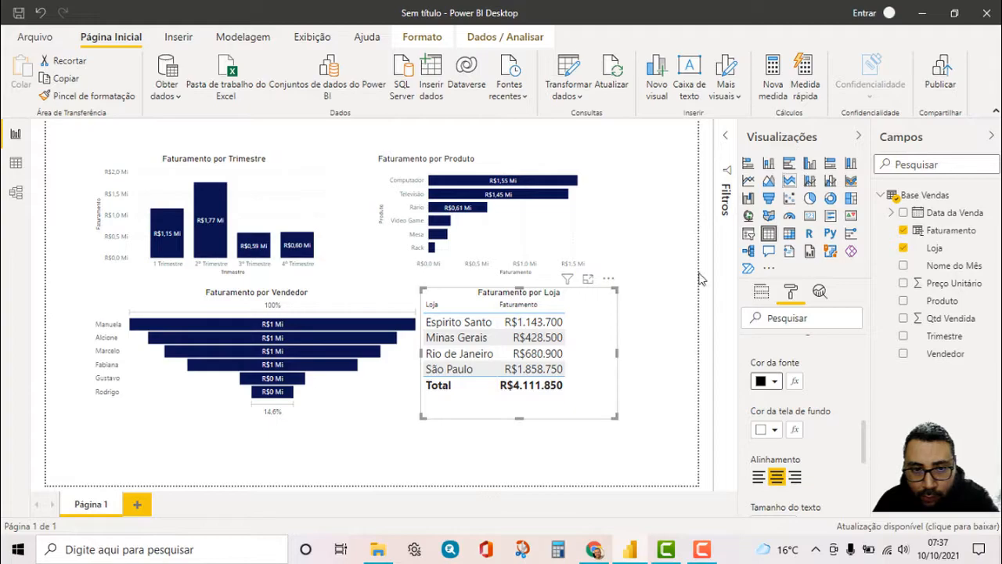
left_click(660, 331)
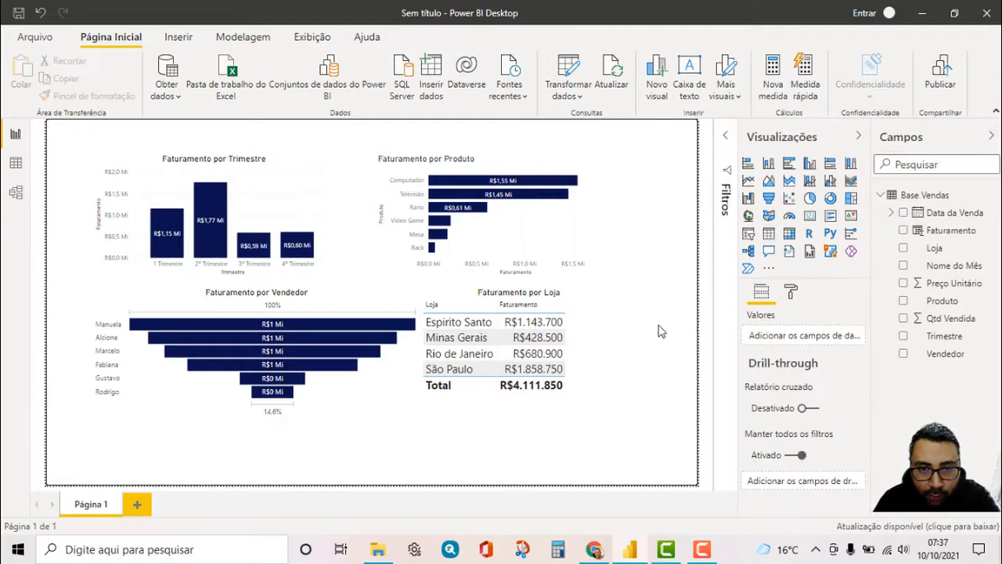
Shift the Faturamento por Loja table down and right, and move the Faturamento por Trimestre chart toward the page's upper-left corner
left_click(605, 329)
left_click_drag(599, 300, 623, 322)
left_click(433, 443)
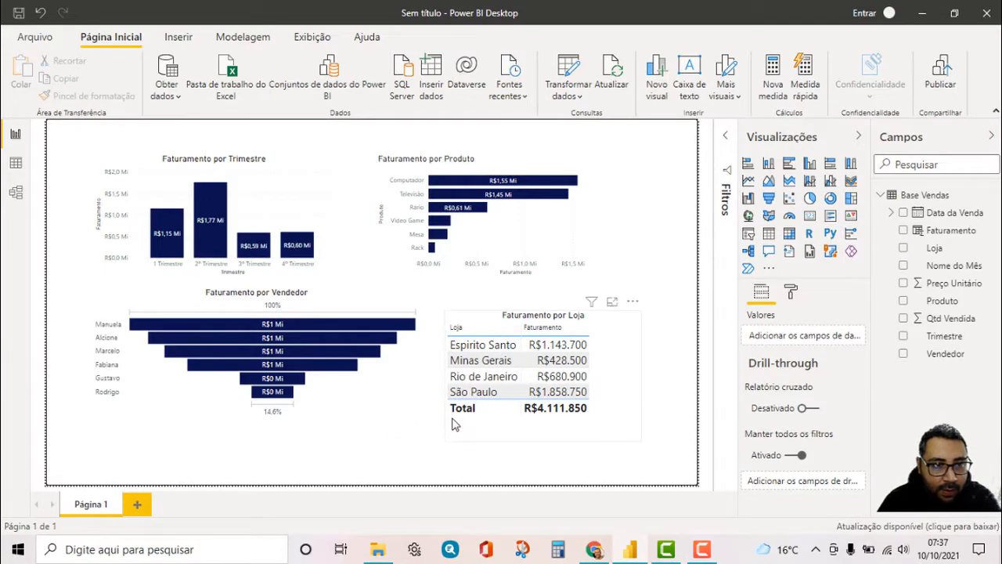
left_click_drag(324, 150, 303, 147)
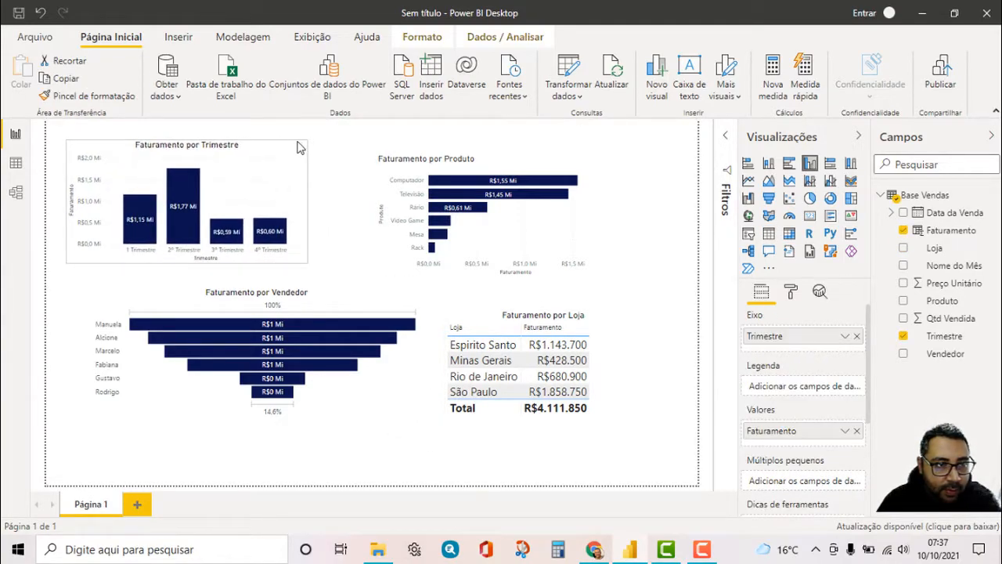
left_click(343, 284)
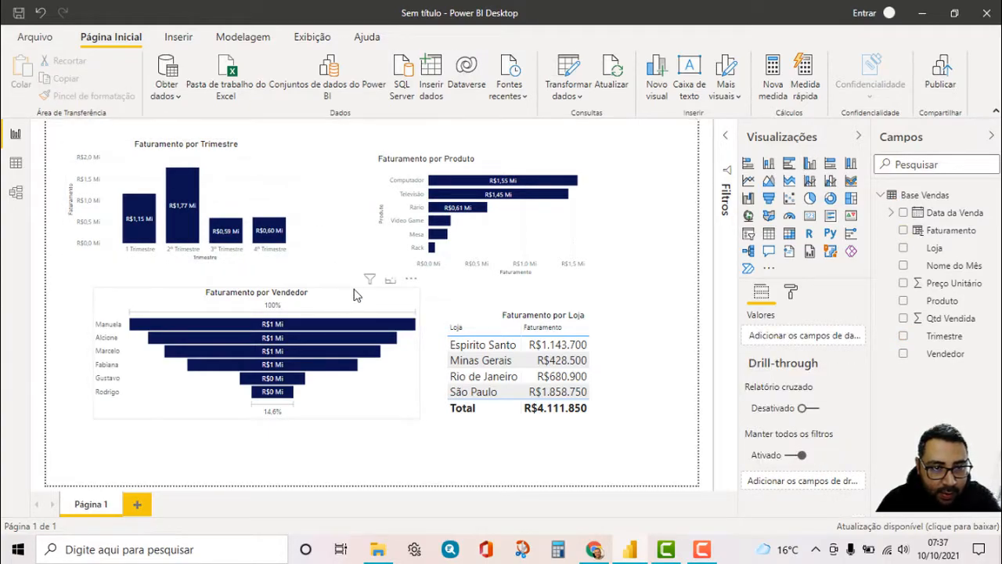
Move the Faturamento por Vendedor funnel left under the column chart and resize it taller and narrower to match that chart's width
left_click(353, 293)
left_click_drag(354, 293, 331, 292)
left_click_drag(233, 415, 232, 468)
left_click_drag(397, 377, 313, 370)
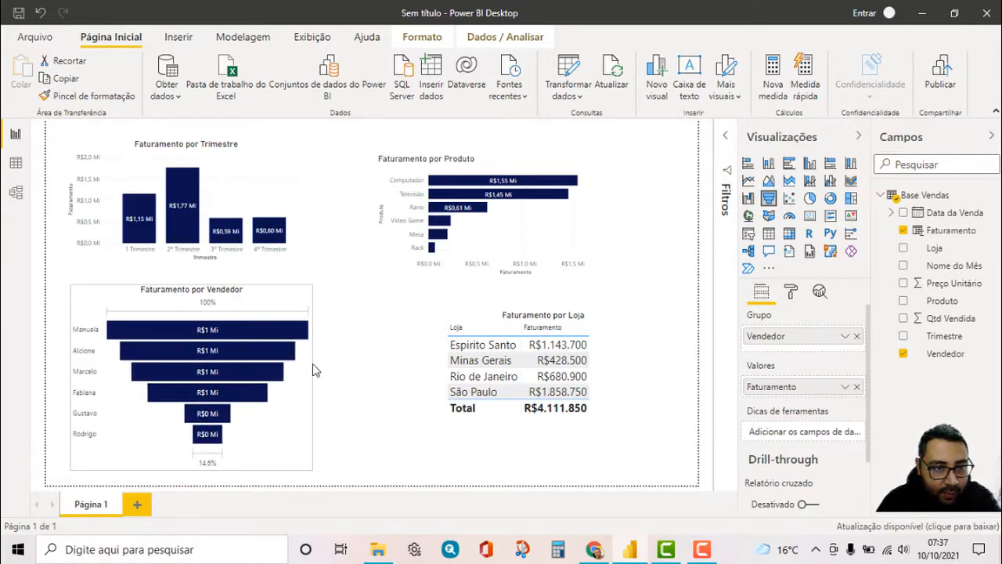
left_click(441, 329)
Move the Faturamento por Loja table left toward the funnel and enlarge the Faturamento por Produto chart to the page's right edge
left_click(489, 316)
left_click_drag(463, 315, 419, 315)
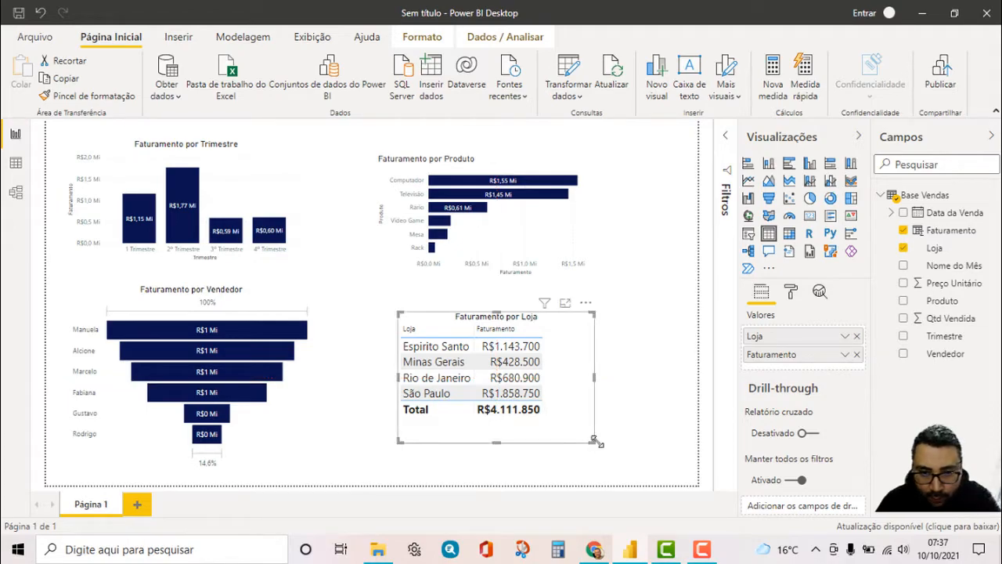
left_click(575, 256)
left_click_drag(610, 275, 696, 290)
left_click(448, 310)
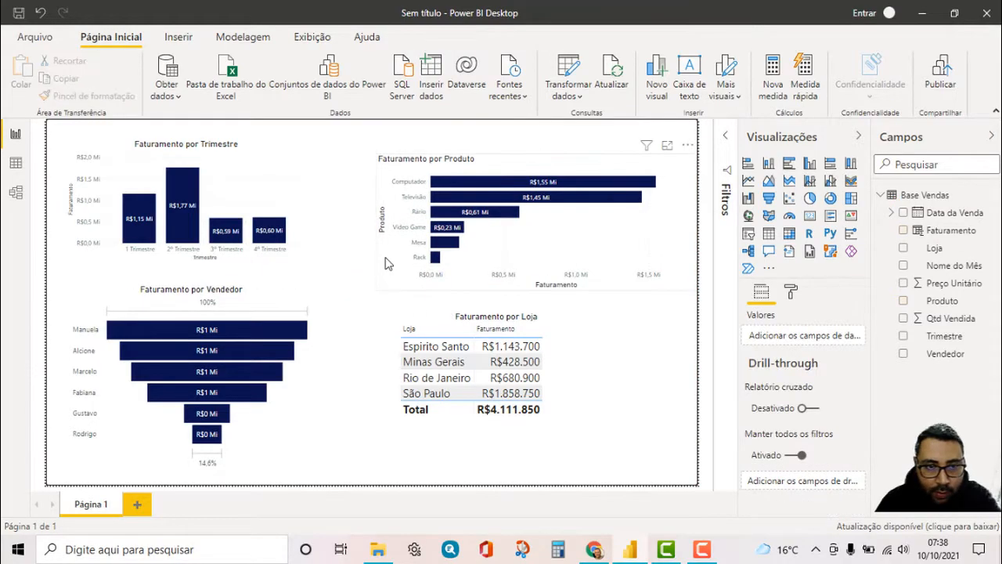
Widen the Faturamento por Produto bar chart by extending its left edge toward the Faturamento por Trimestre chart
left_click(374, 220)
left_click_drag(374, 220, 349, 224)
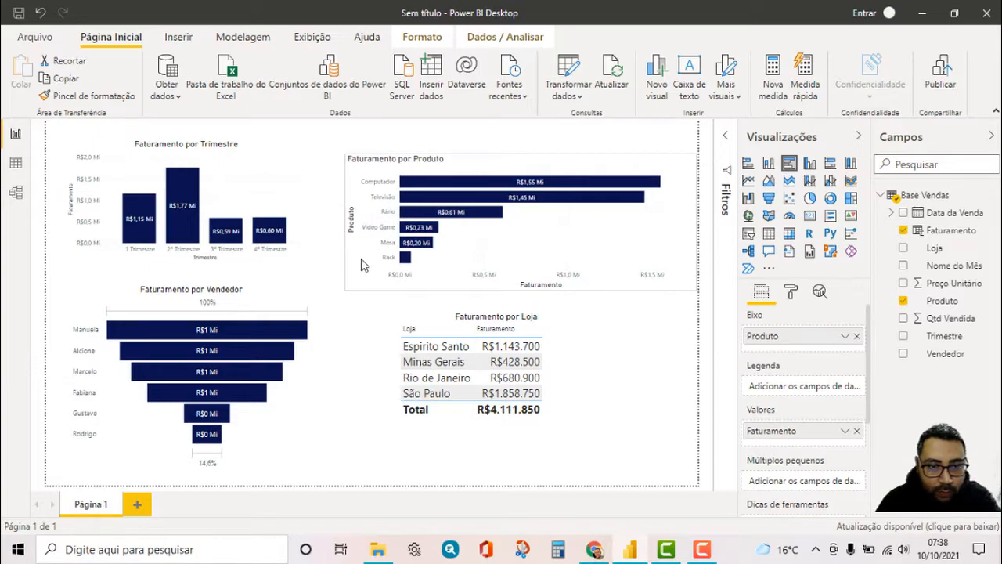
left_click(398, 322)
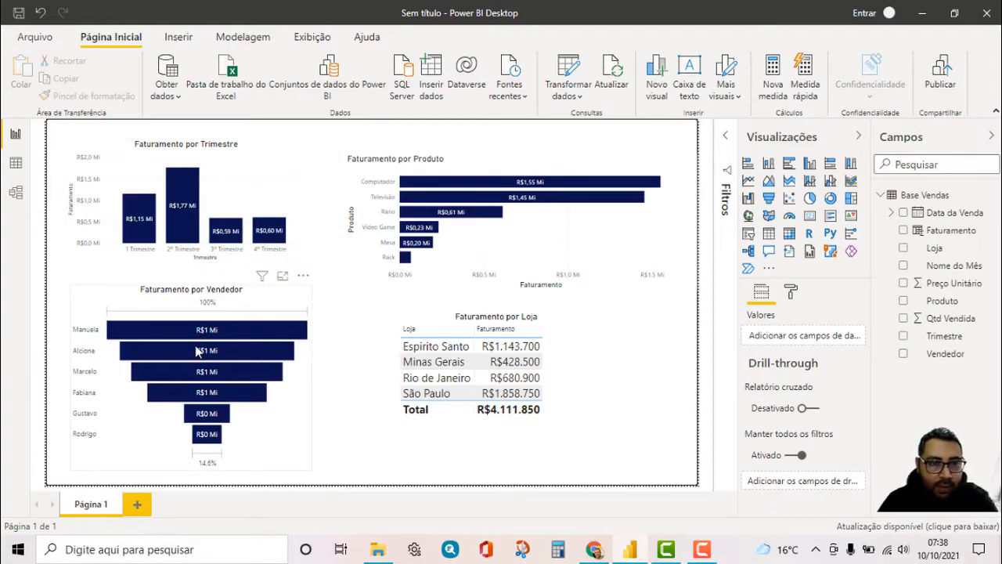
Cross-filter the report by 2º Trimestre, 1 Trimestre and 3º Trimestre in the column chart to examine the other visuals
left_click(192, 210)
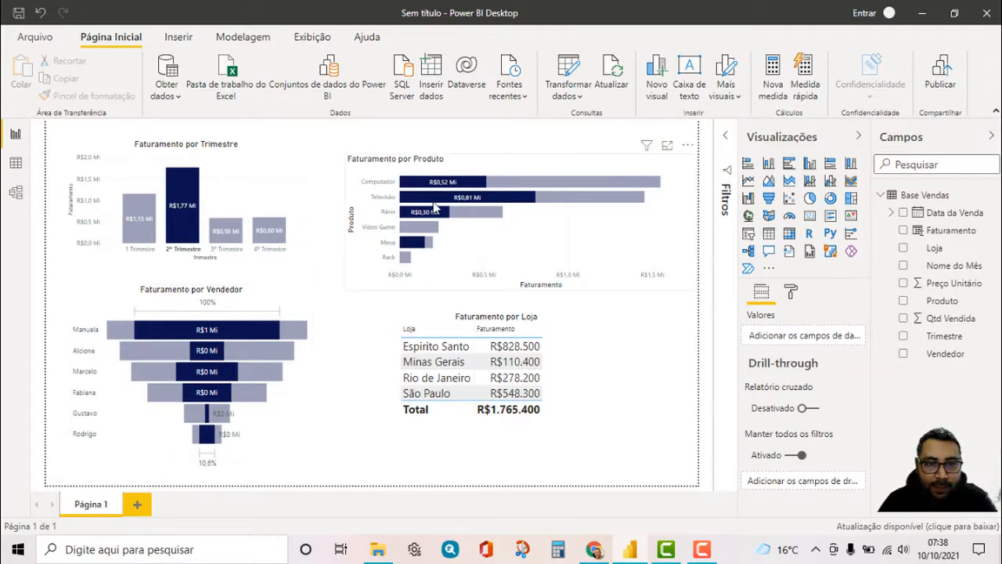
mouse_move(436, 204)
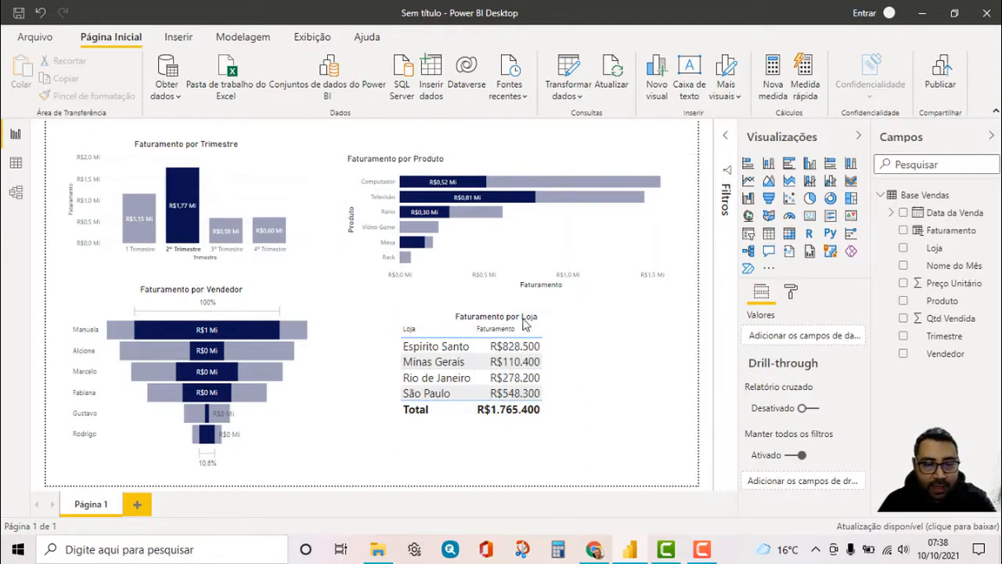
left_click(141, 230)
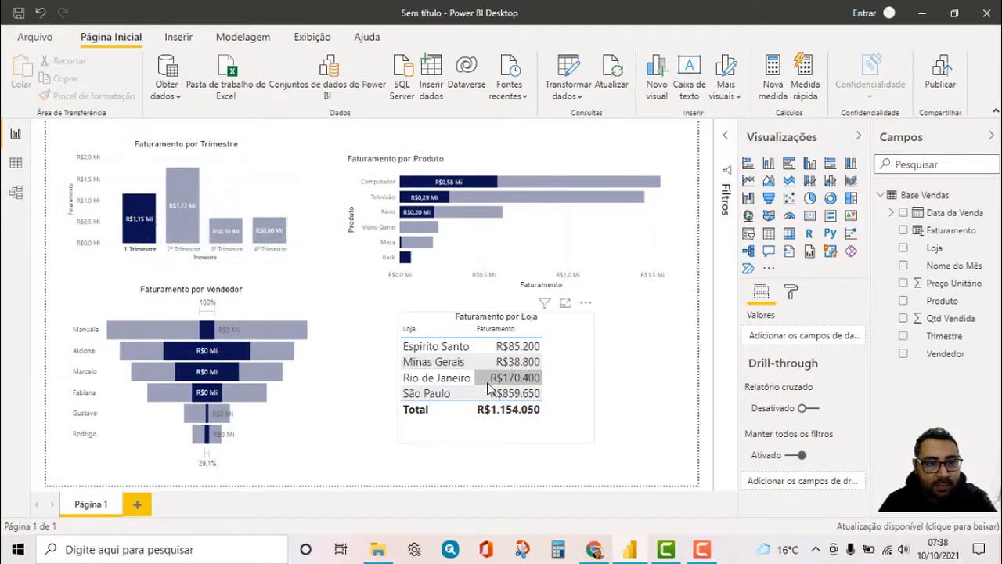
left_click(225, 238)
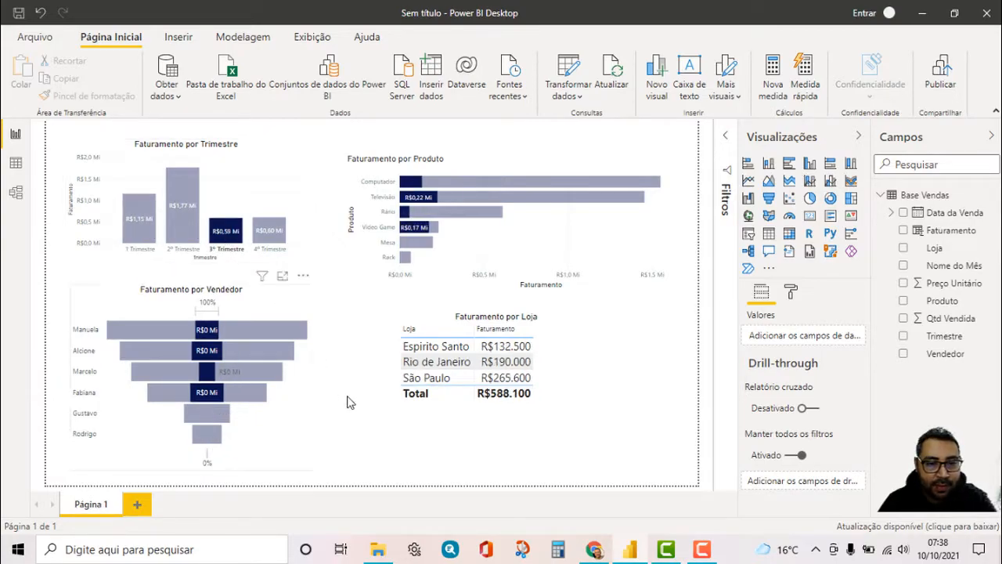
Convert the Faturamento por Loja table into a map and use Faturamento as the bubble size (Tamanho)
left_click(460, 409)
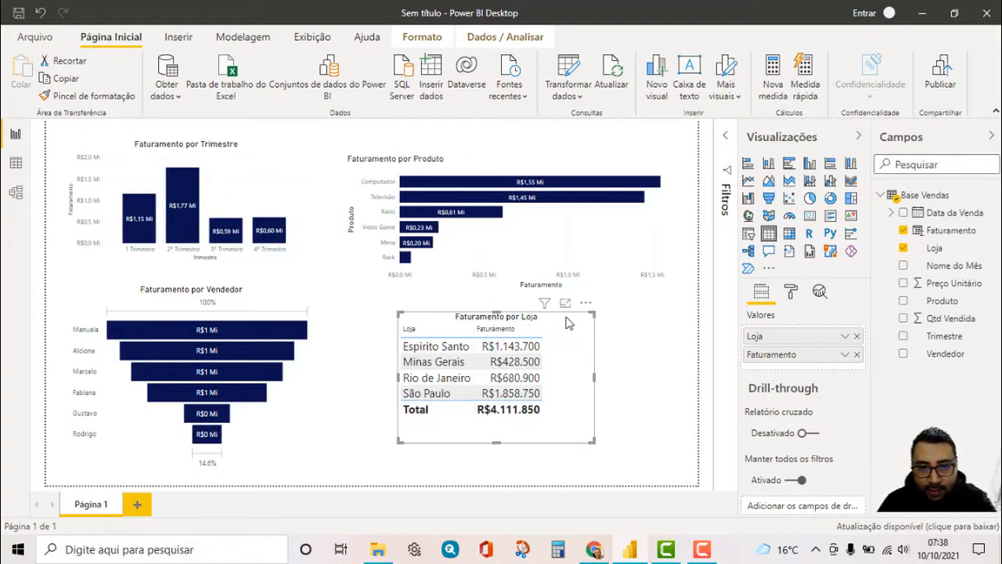
left_click(748, 215)
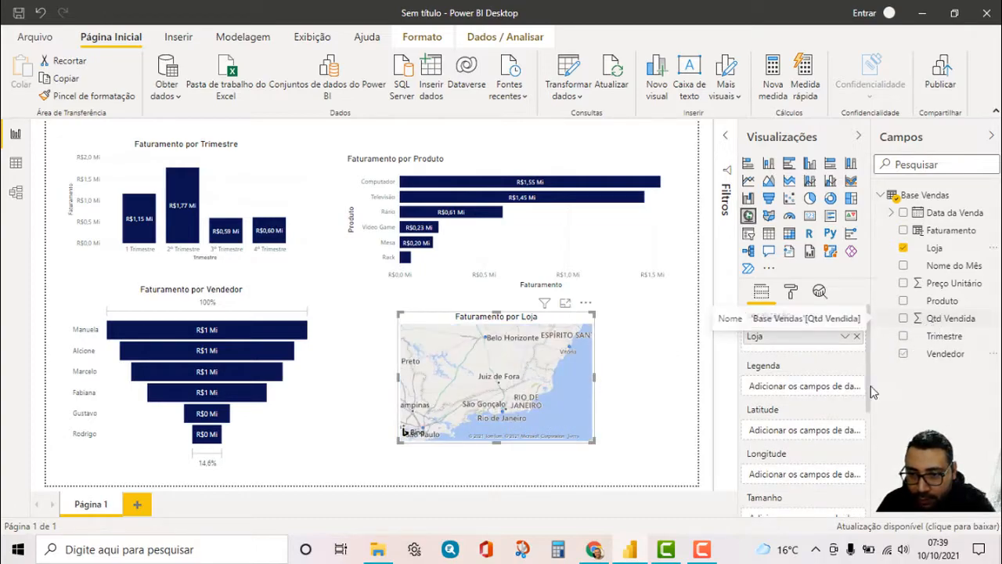
scroll(852, 402, "down", 3)
scroll(815, 408, "up", 3)
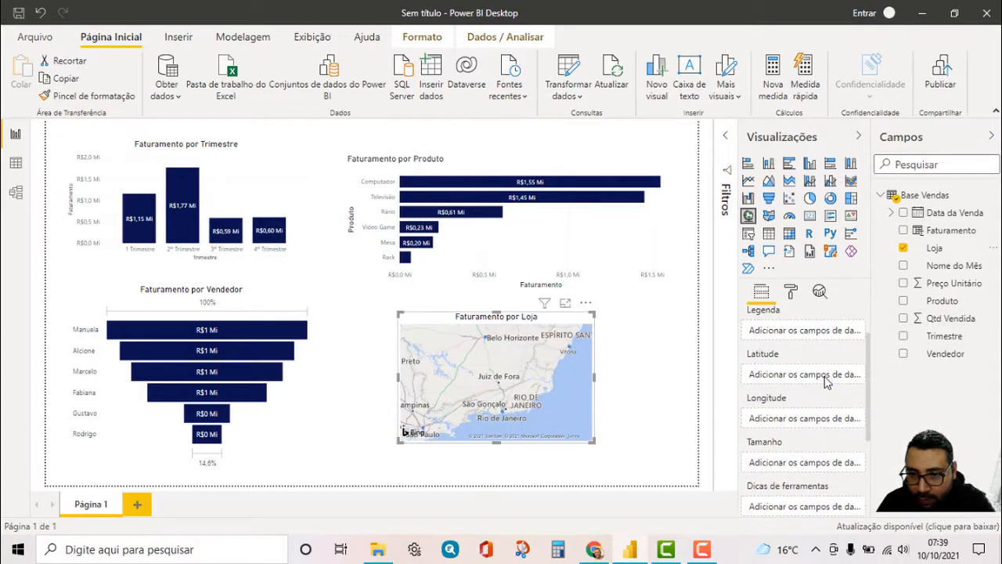
left_click_drag(937, 231, 811, 466)
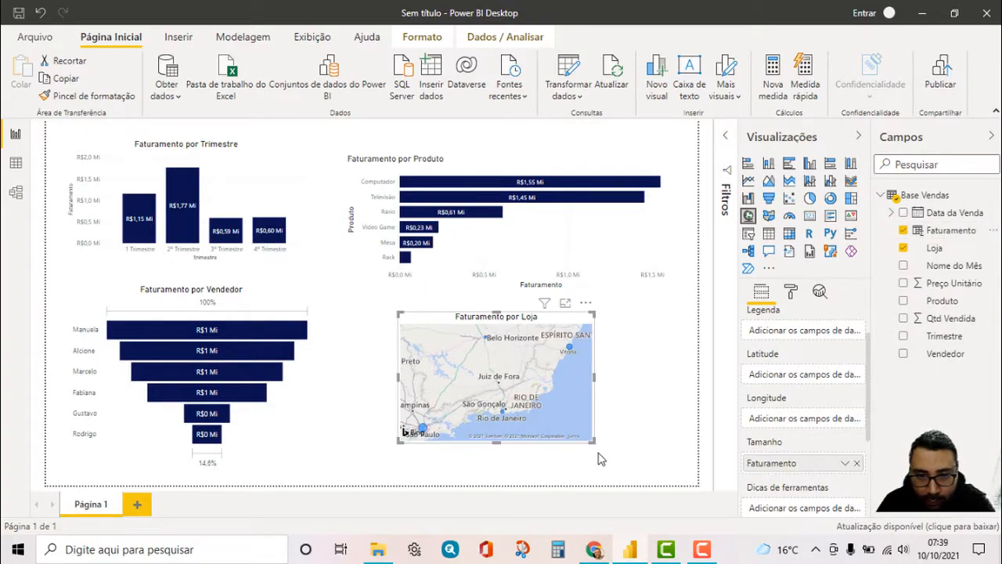
Enlarge the Faturamento por Loja map to fill the space beside the funnel, below the Faturamento por Produto chart
left_click_drag(595, 443, 688, 475)
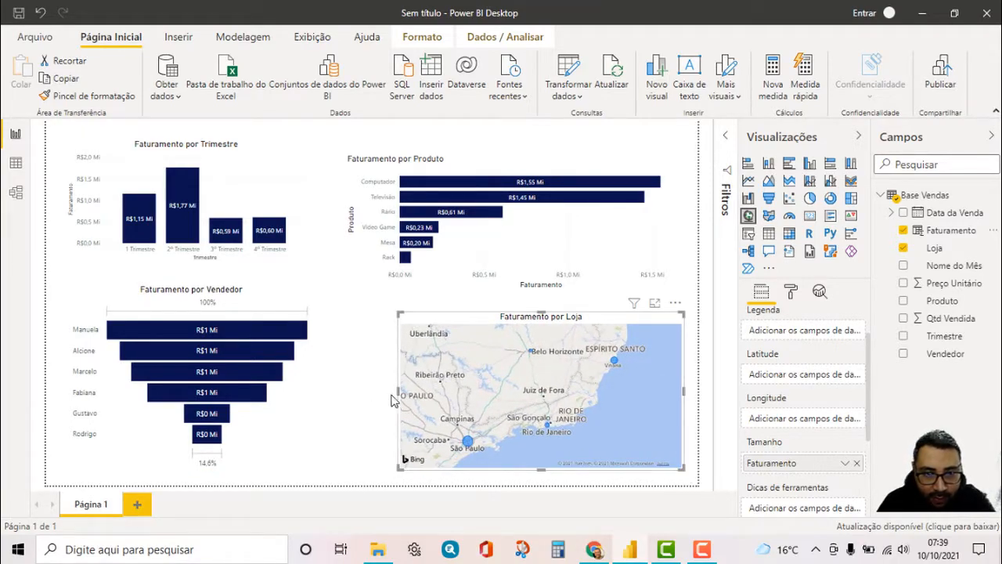
left_click_drag(398, 391, 351, 399)
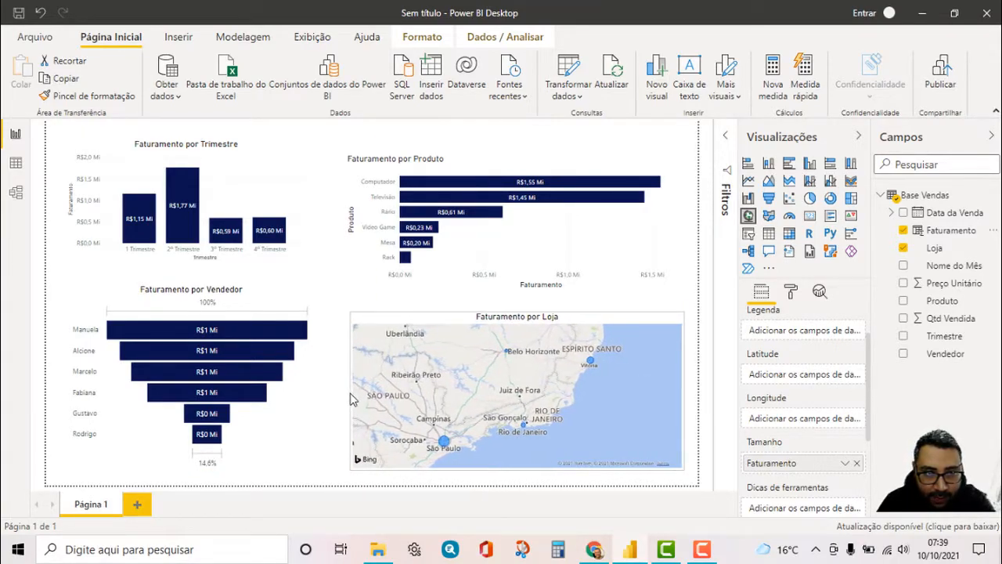
left_click(312, 413)
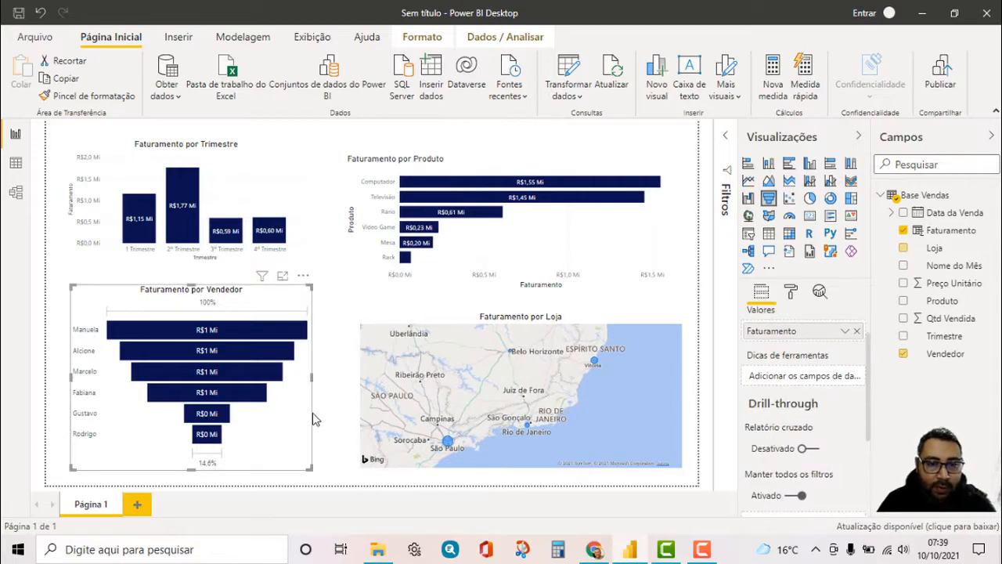
Cross-filter the report by Computador, Televisão and the São Paulo map bubble to examine the visuals, and clear the selection
left_click(406, 185)
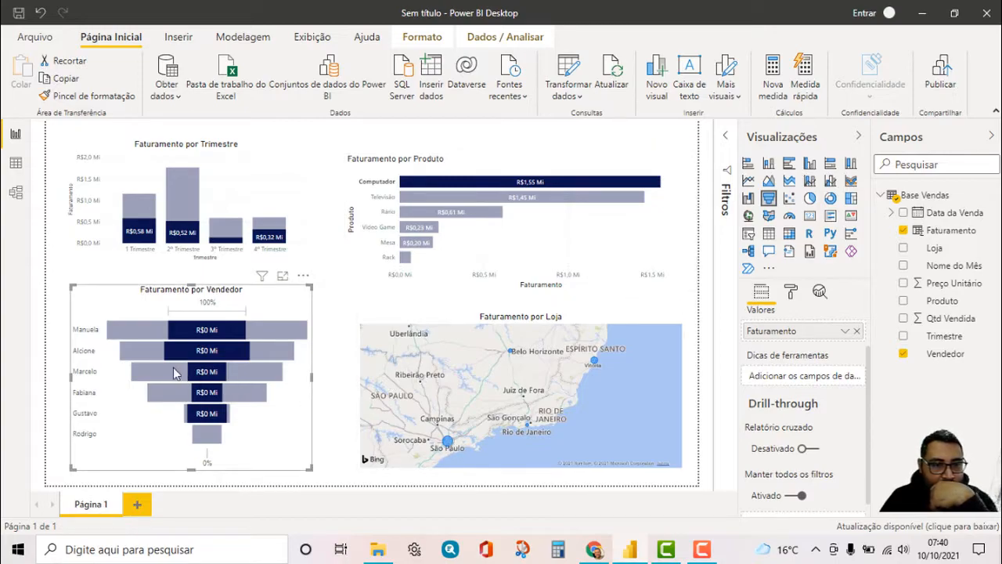
mouse_move(210, 358)
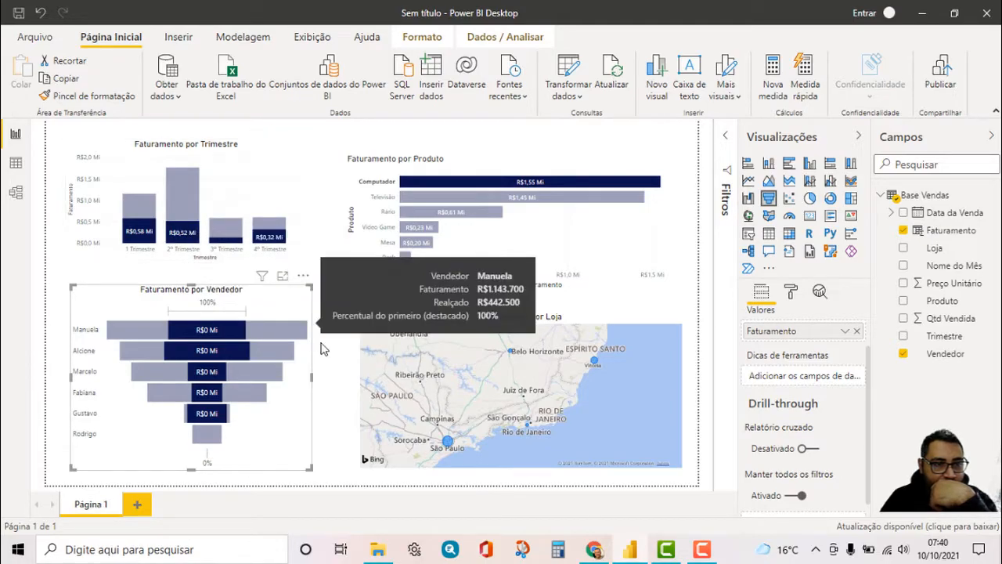
mouse_move(187, 244)
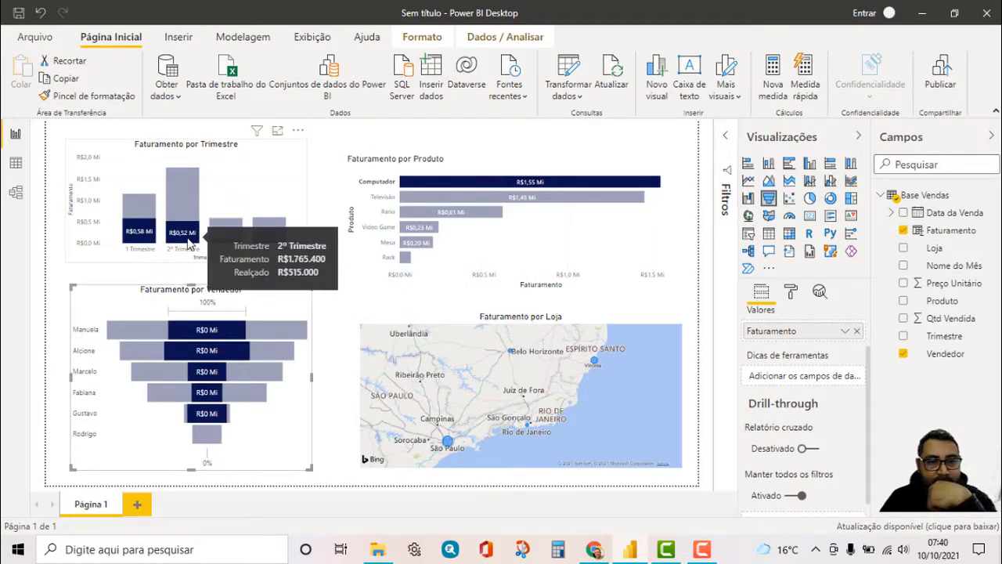
left_click(431, 199)
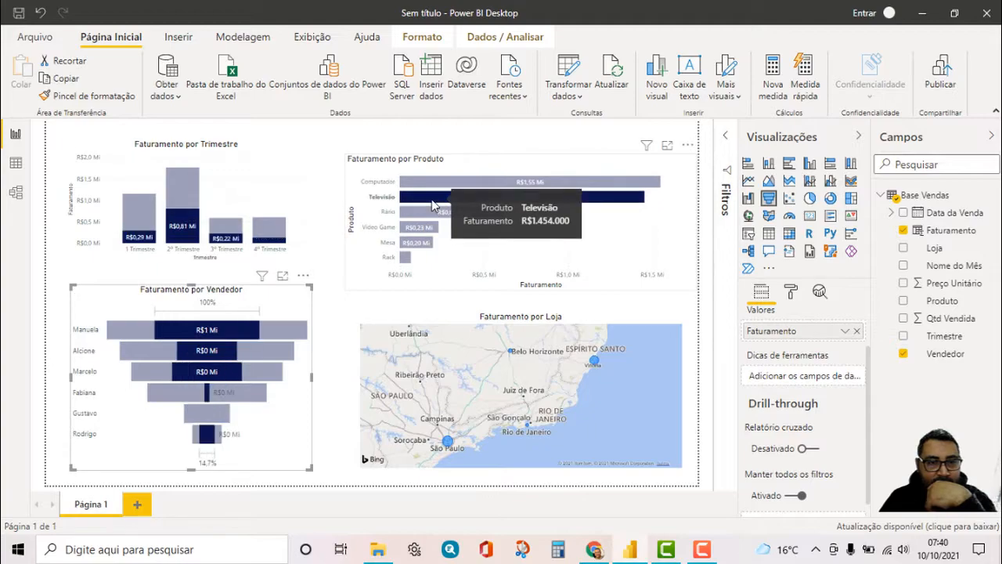
left_click(448, 443)
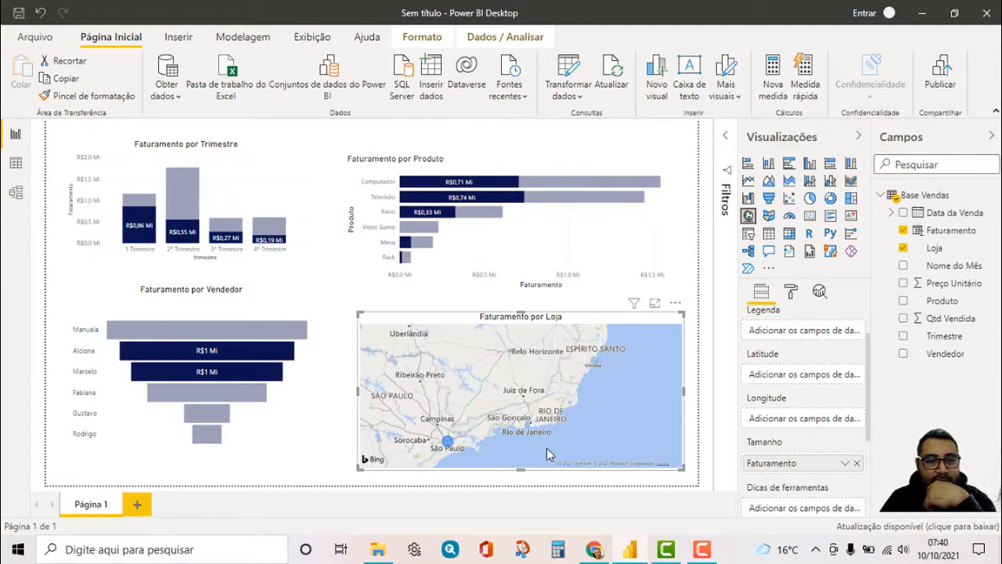
left_click(450, 444)
left_click(294, 445)
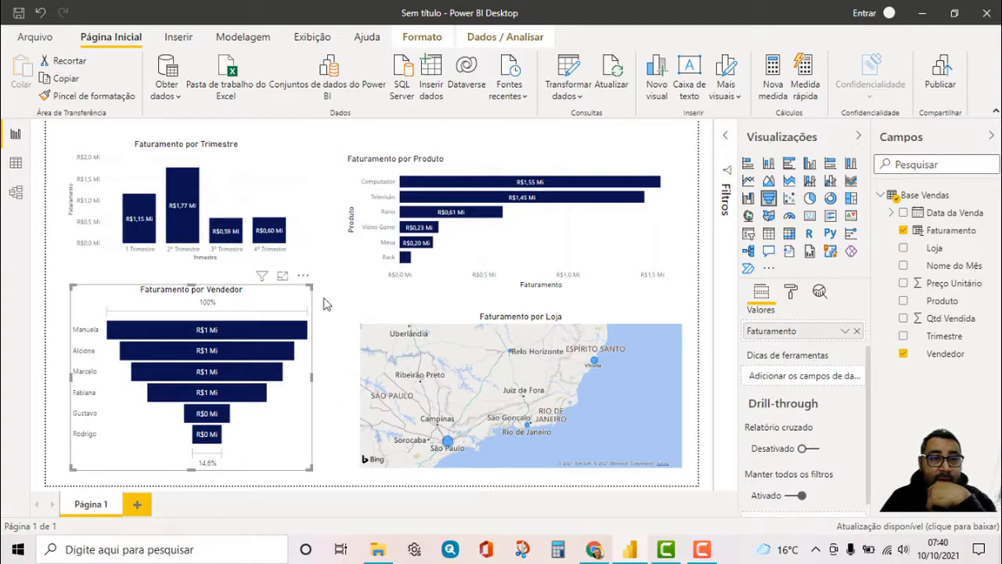
left_click(338, 131)
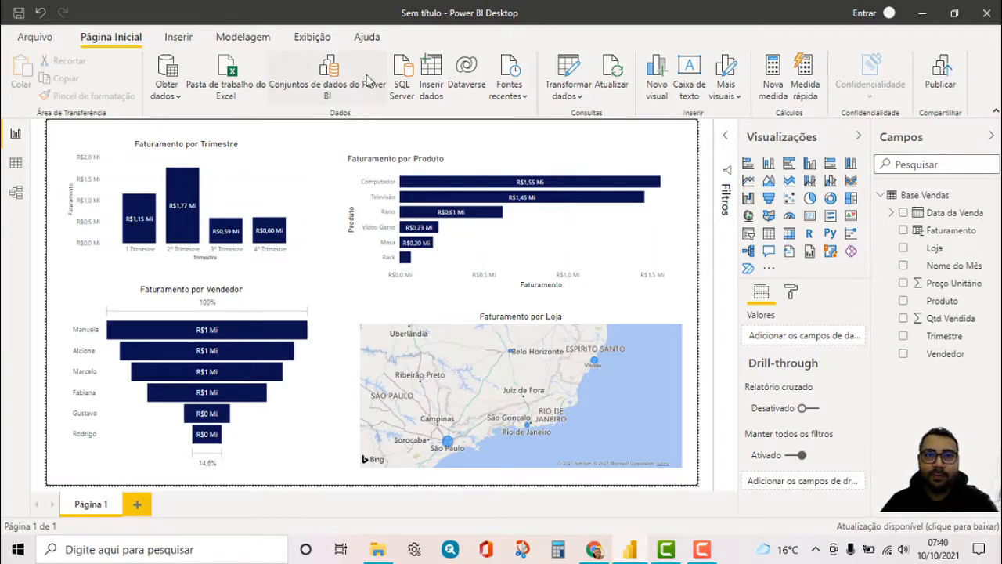
left_click(715, 555)
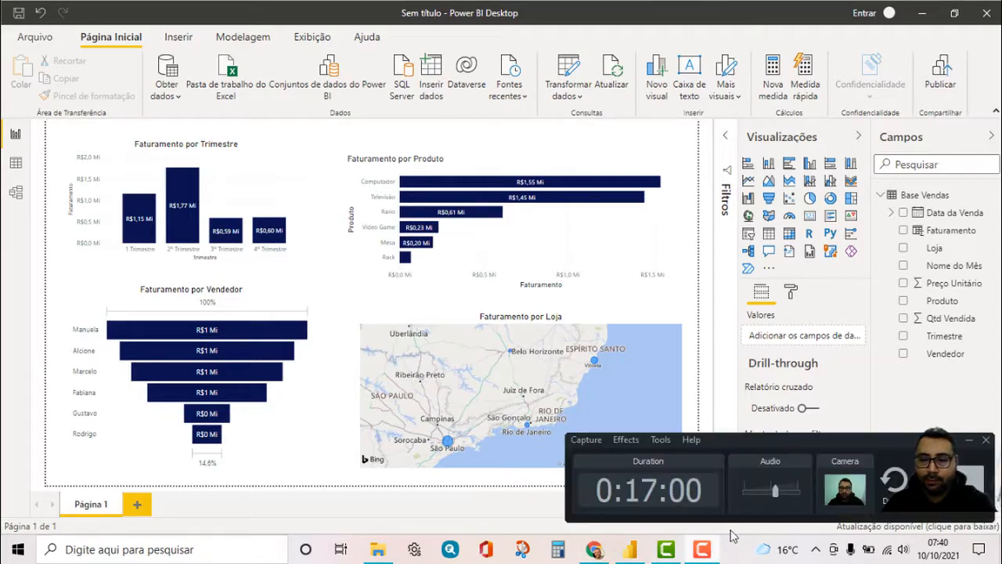